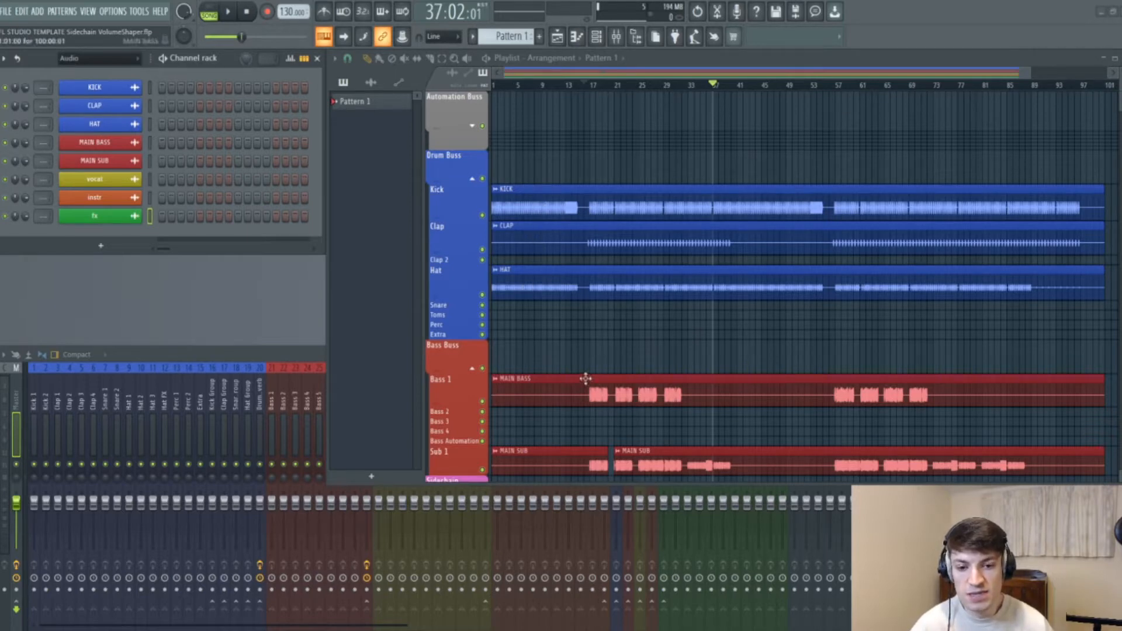
- Look over the drum, bass, sidechain, vocal, instrument and FX tracks in the playlist and mixer
scroll(573, 460, down, 10)
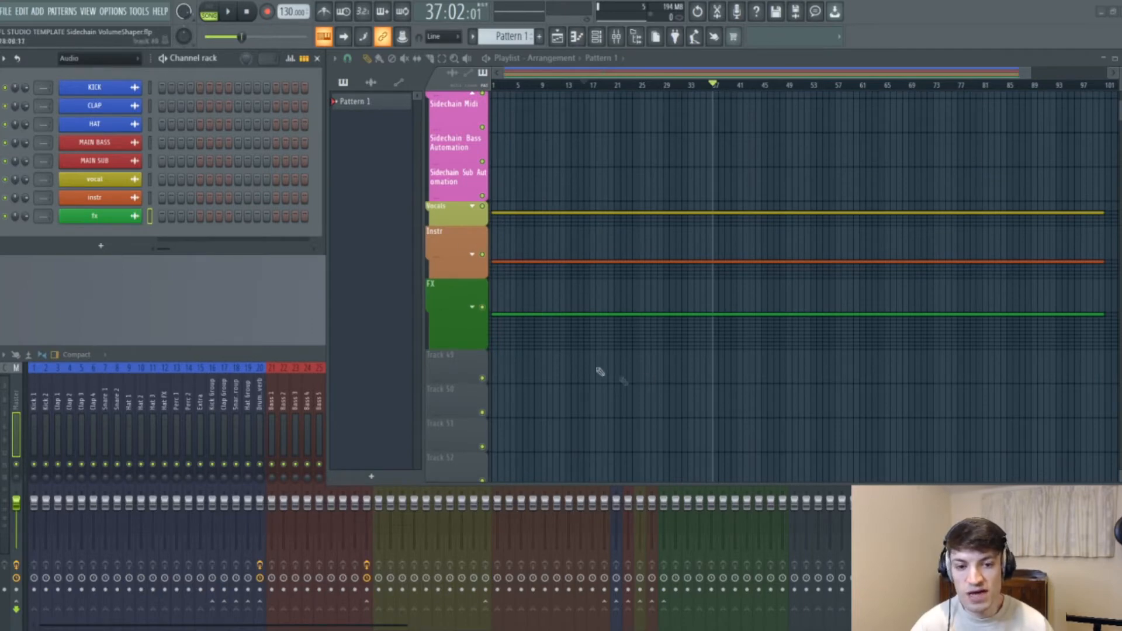
scroll(579, 304, up, 6)
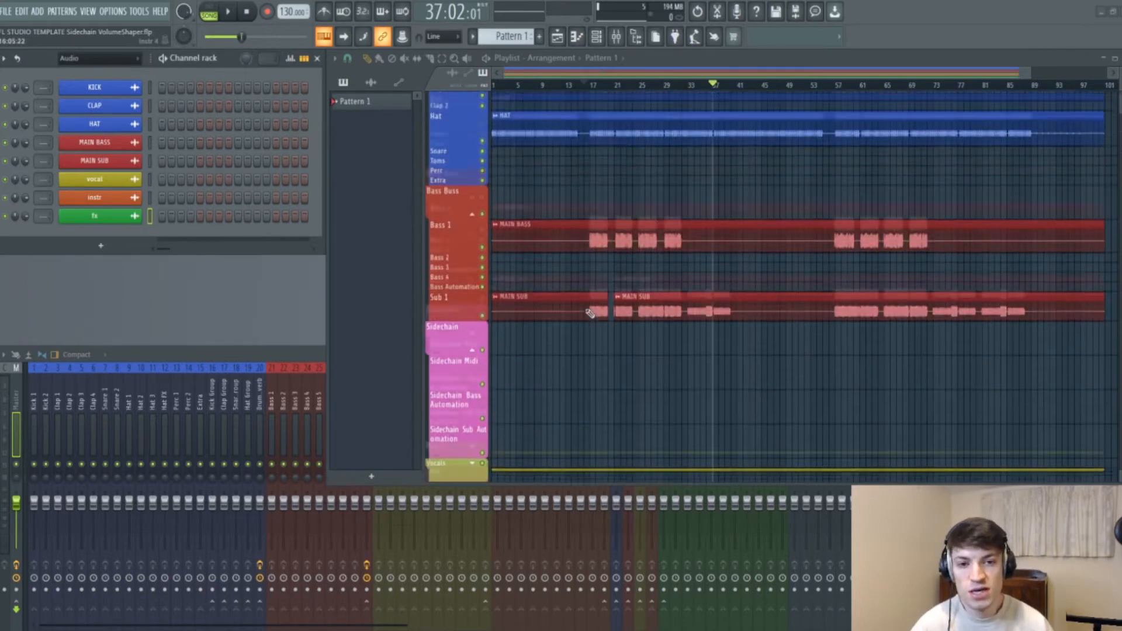
scroll(589, 314, up, 3)
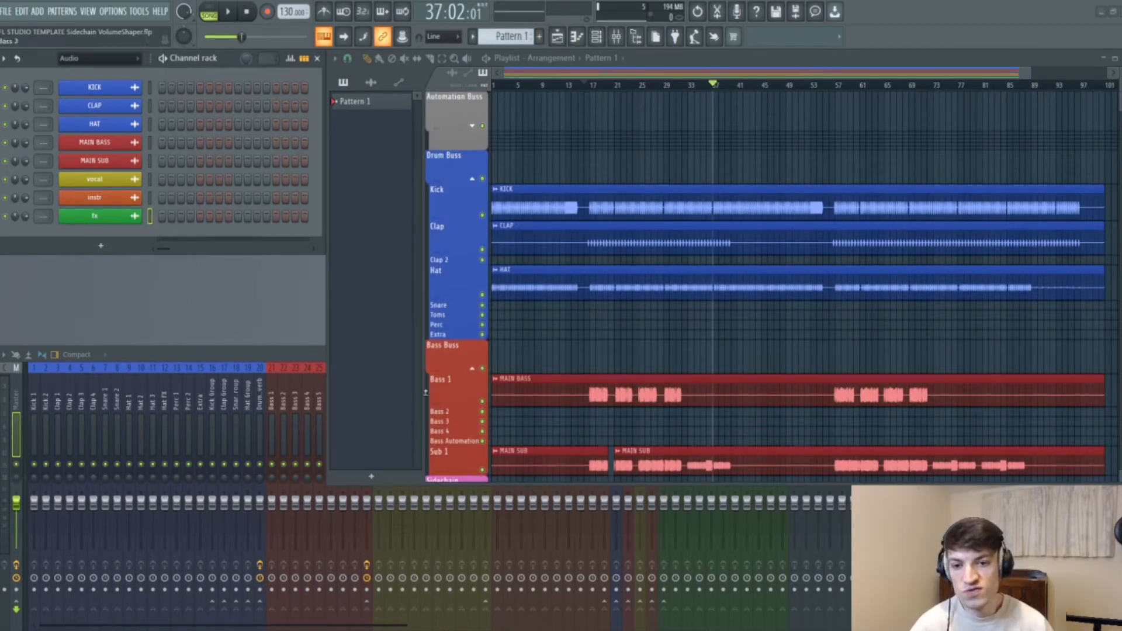
click(558, 39)
click(558, 38)
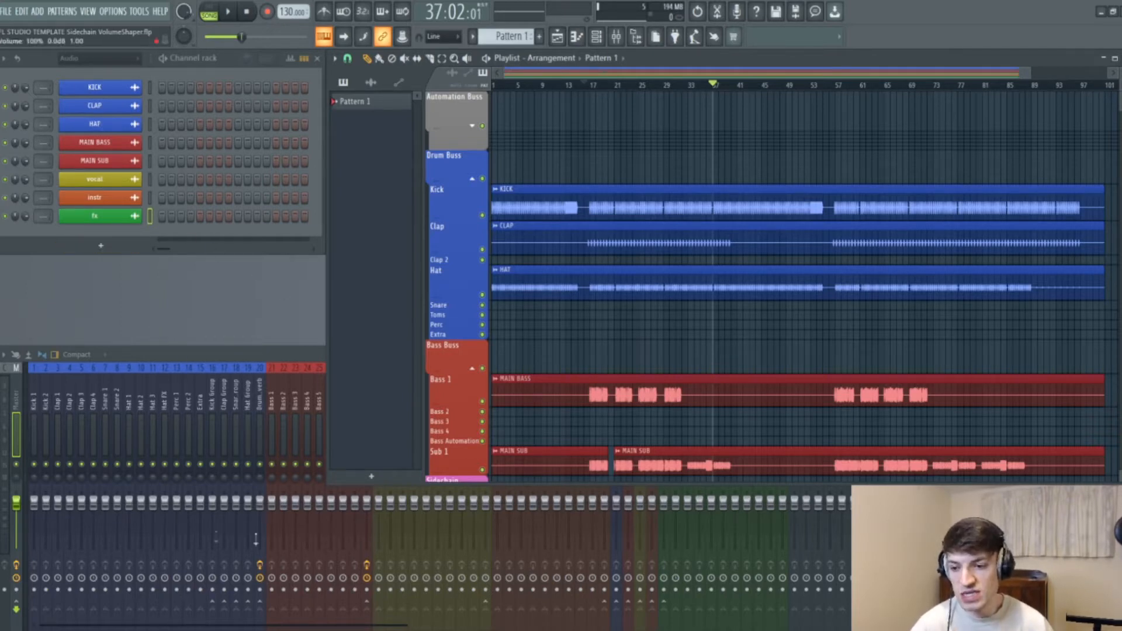
click(296, 357)
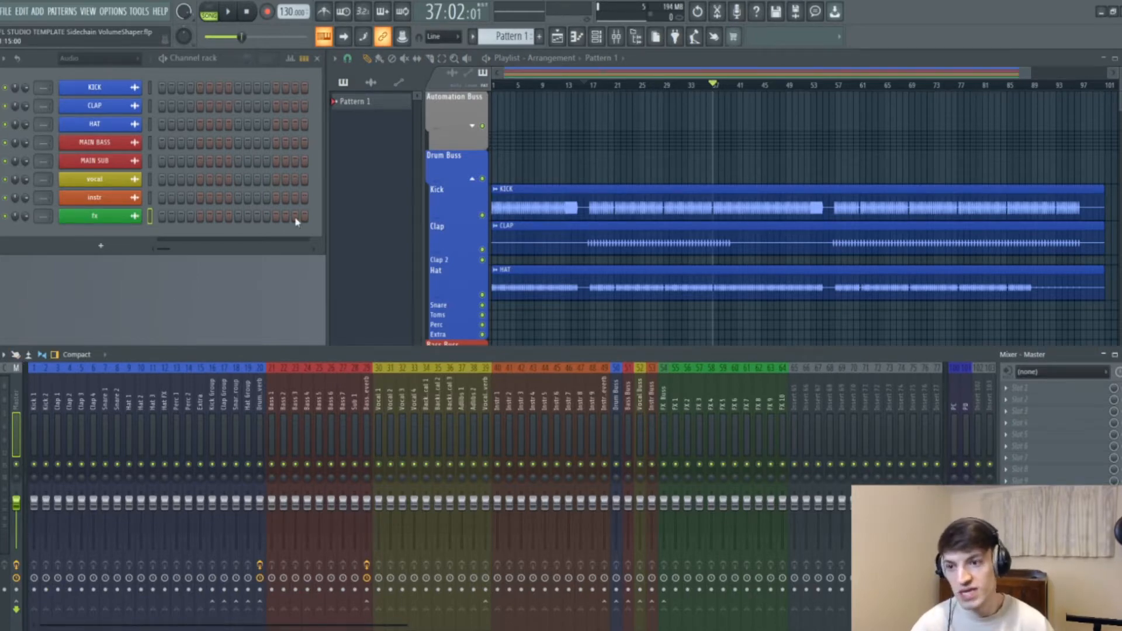
click(532, 197)
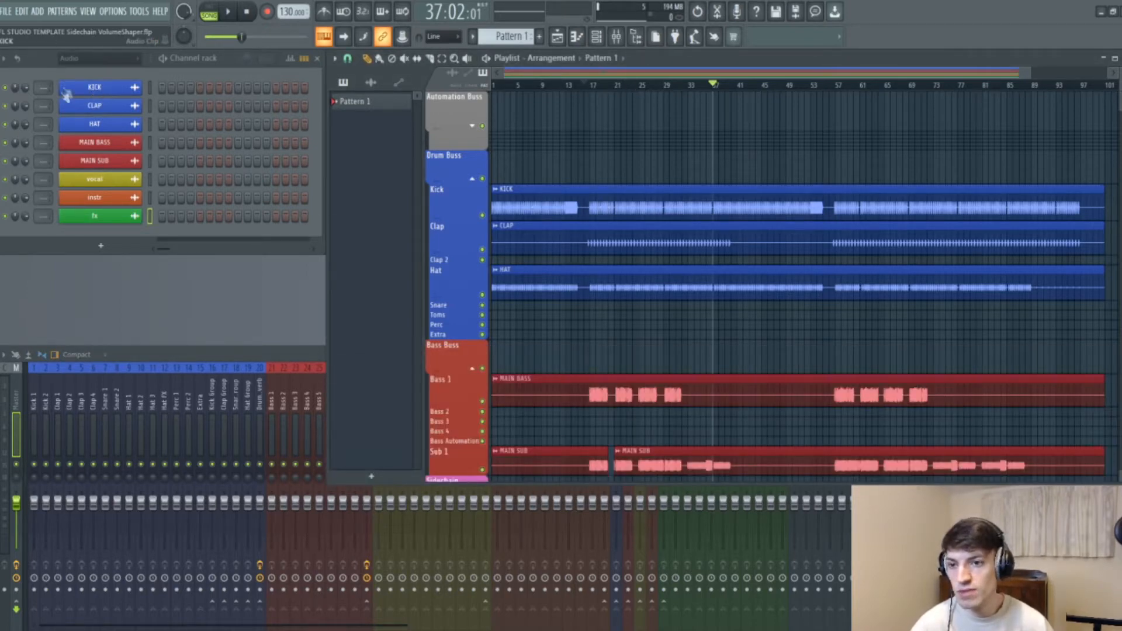
- Route the KICK channel to mixer track 1, CLAP to track 3 and HAT to track 9
scroll(37, 87, up, 1)
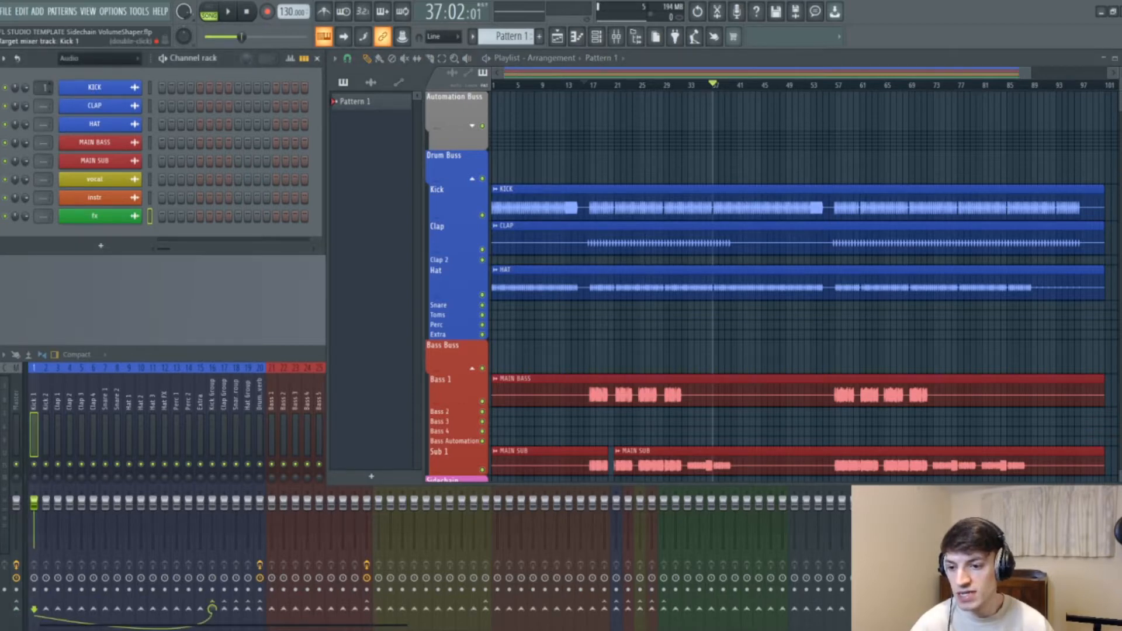
click(35, 387)
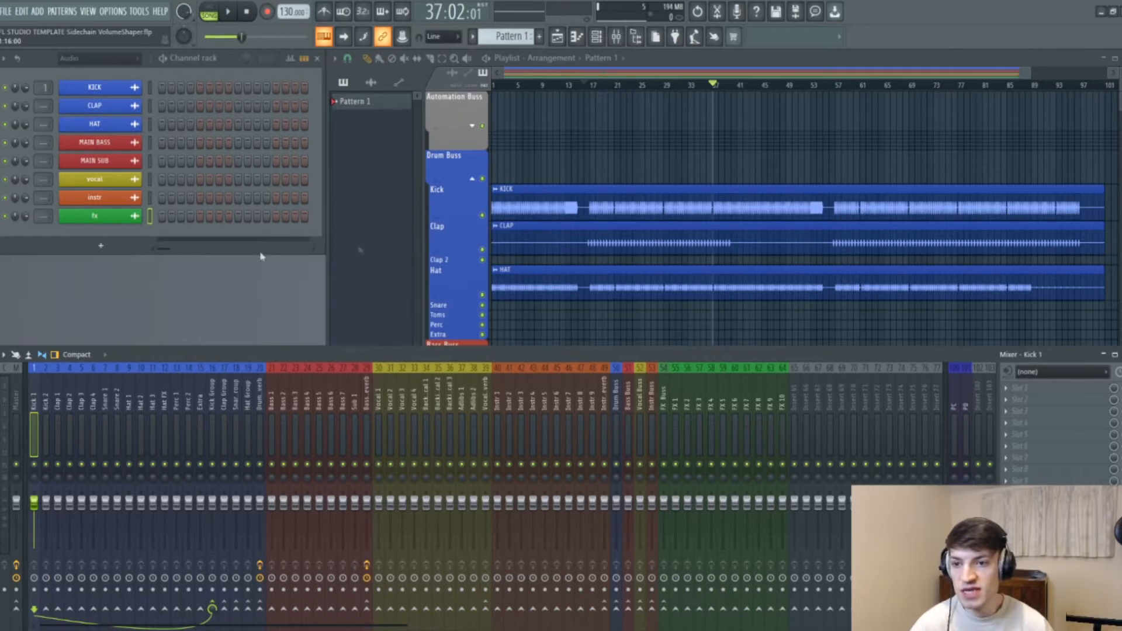
scroll(42, 106, up, 3)
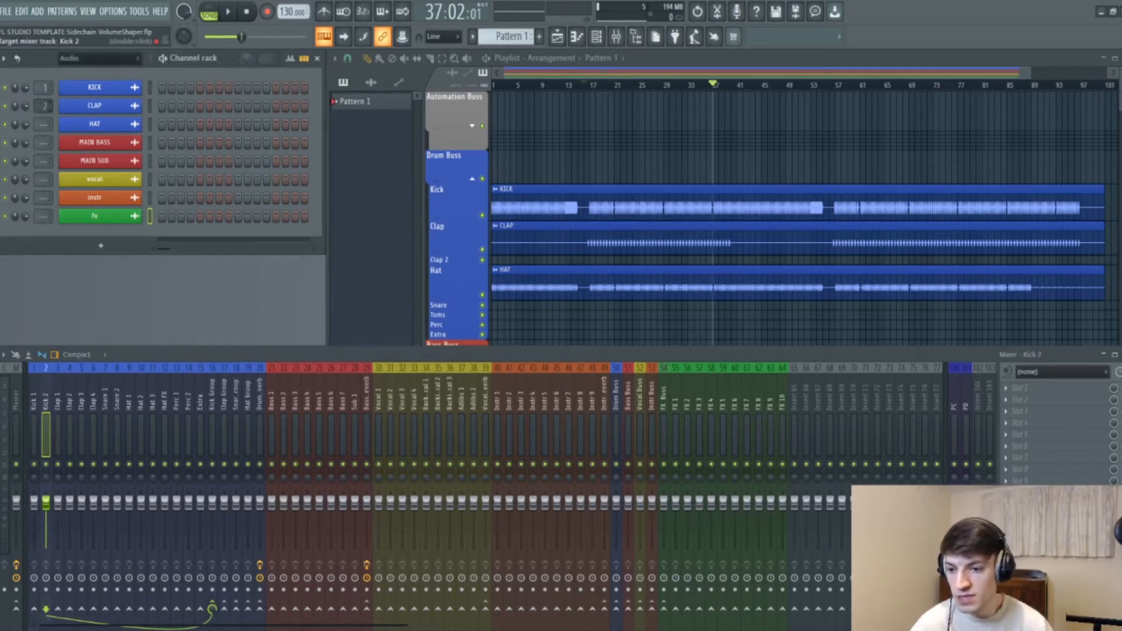
scroll(44, 124, up, 9)
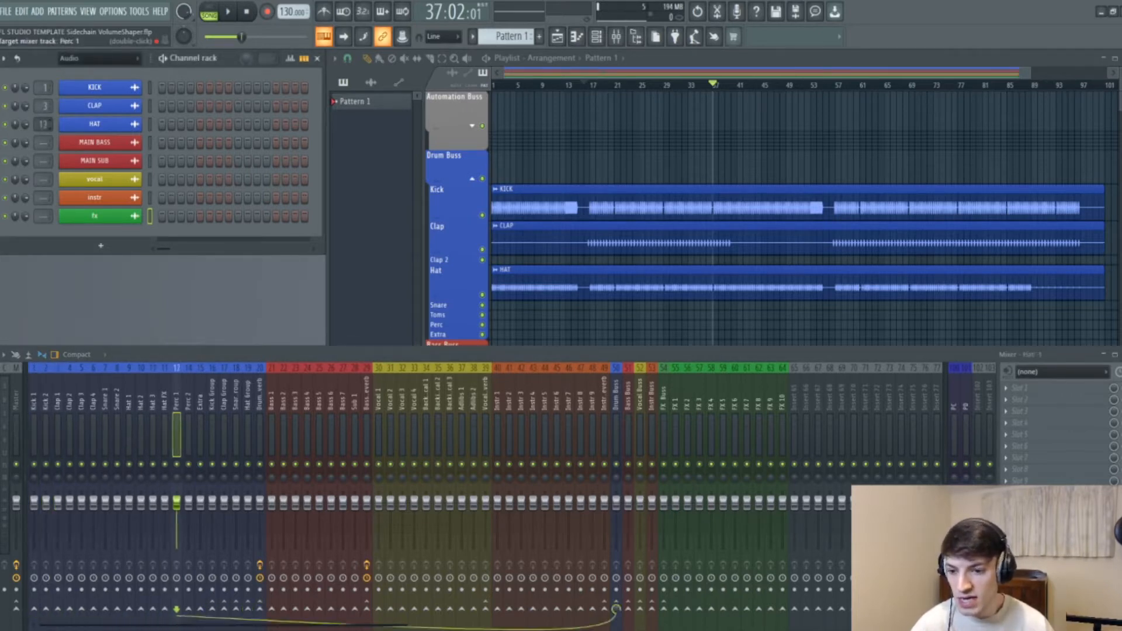
- Route MAIN BASS to mixer track 21, MAIN SUB to 28, vocal to 30, instr to 40 and fx to 55
scroll(44, 142, up, 20)
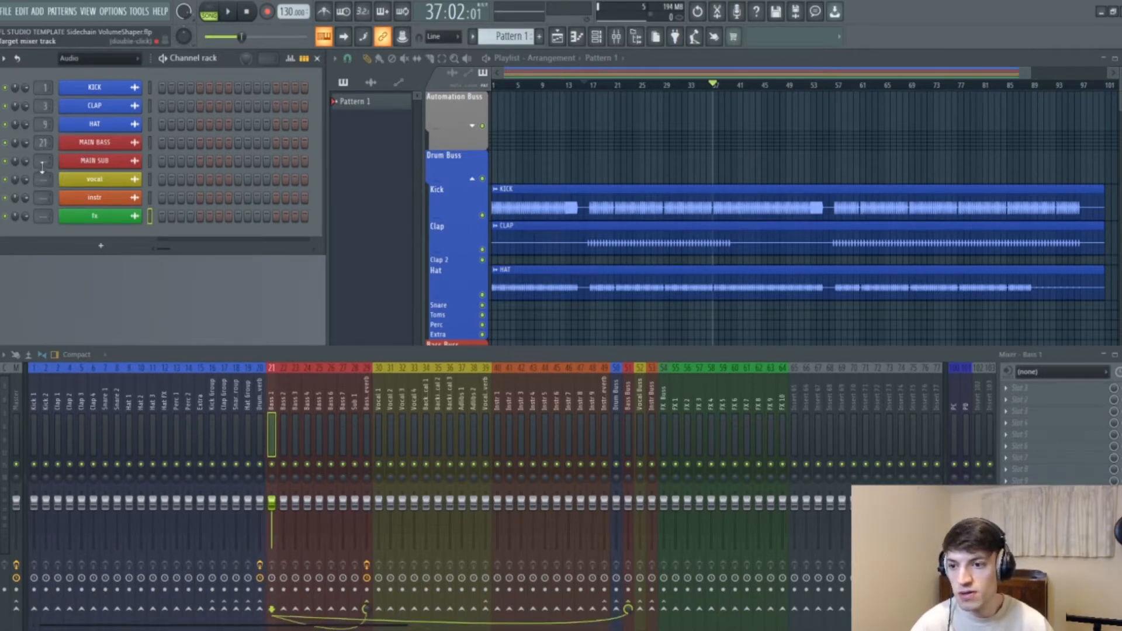
scroll(44, 160, up, 20)
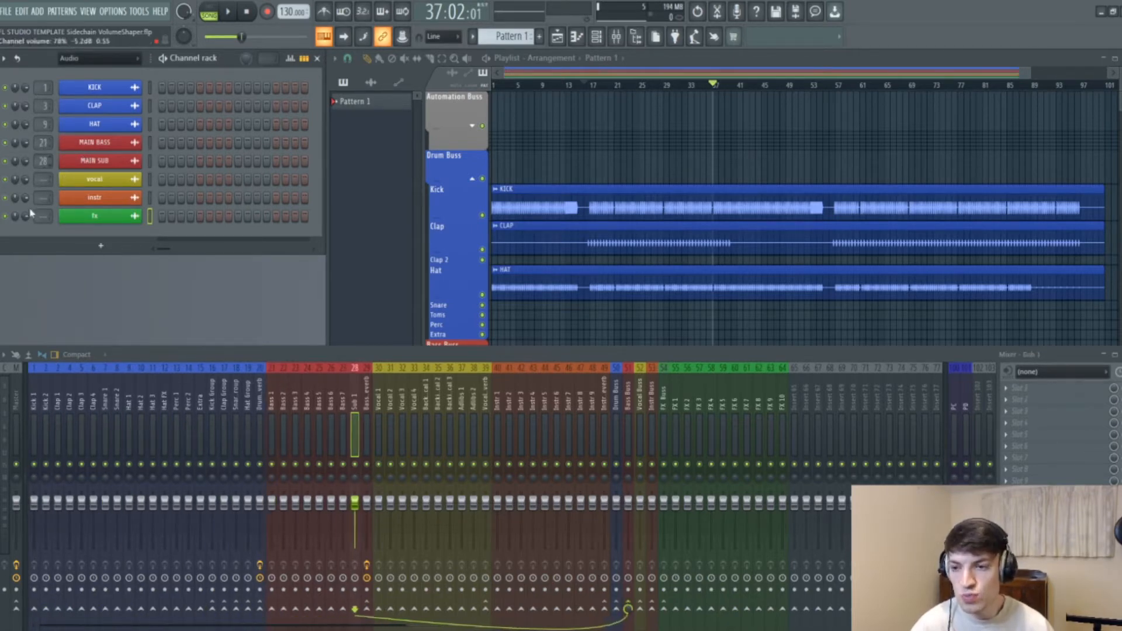
scroll(43, 179, up, 20)
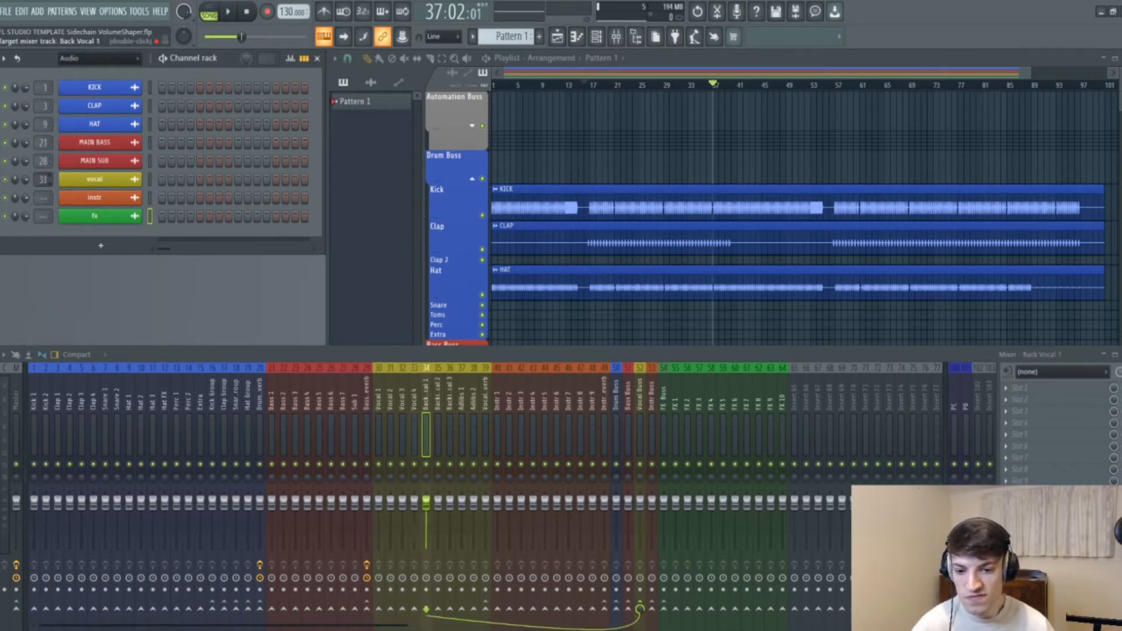
scroll(42, 198, up, 20)
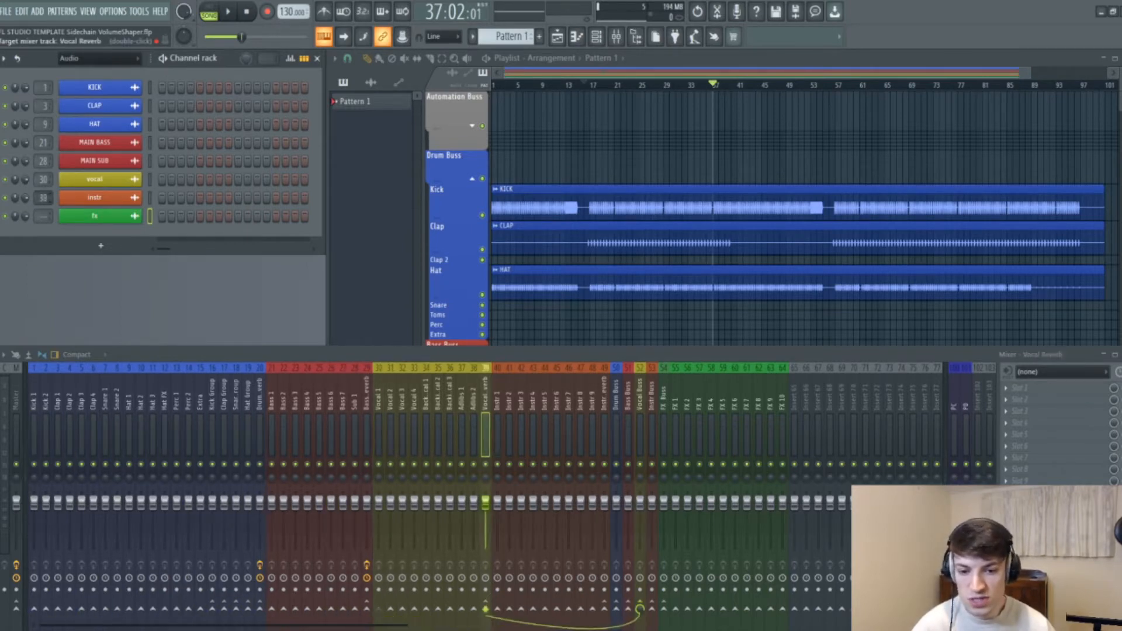
scroll(42, 216, up, 20)
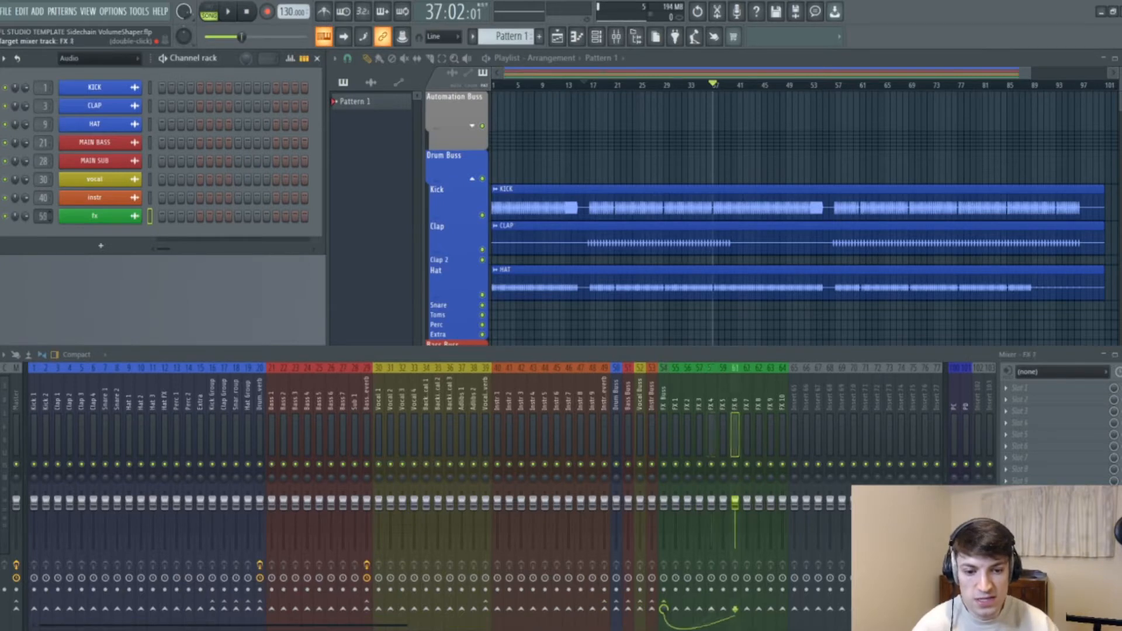
scroll(42, 216, down, 1)
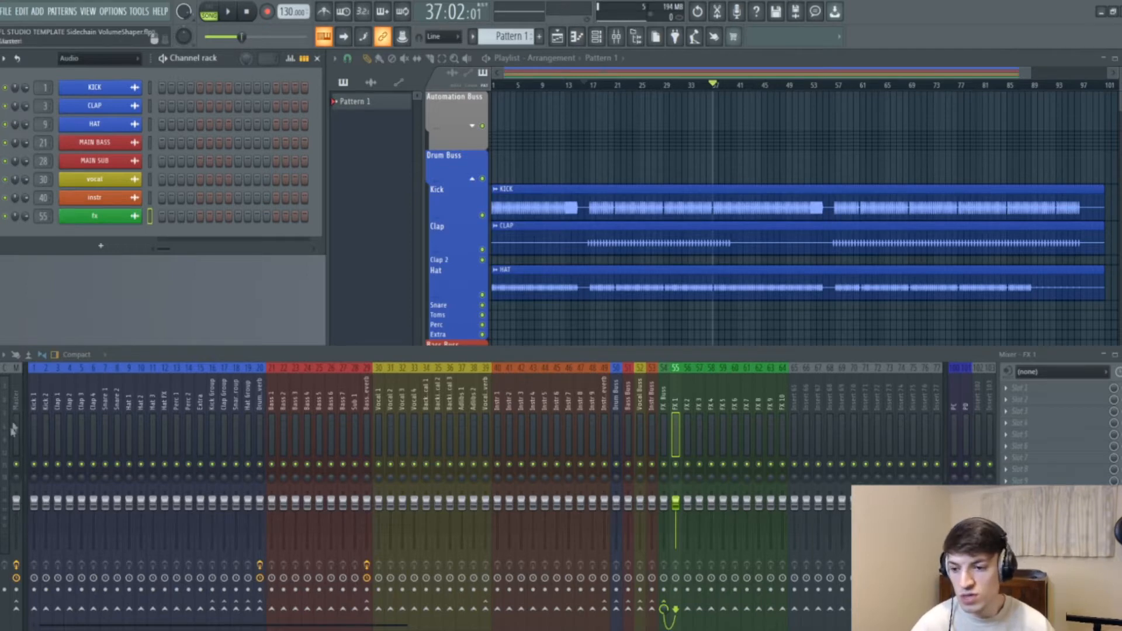
- Play the arrangement from bar 15 through the start of the drop and pause it near bar 20
click(629, 323)
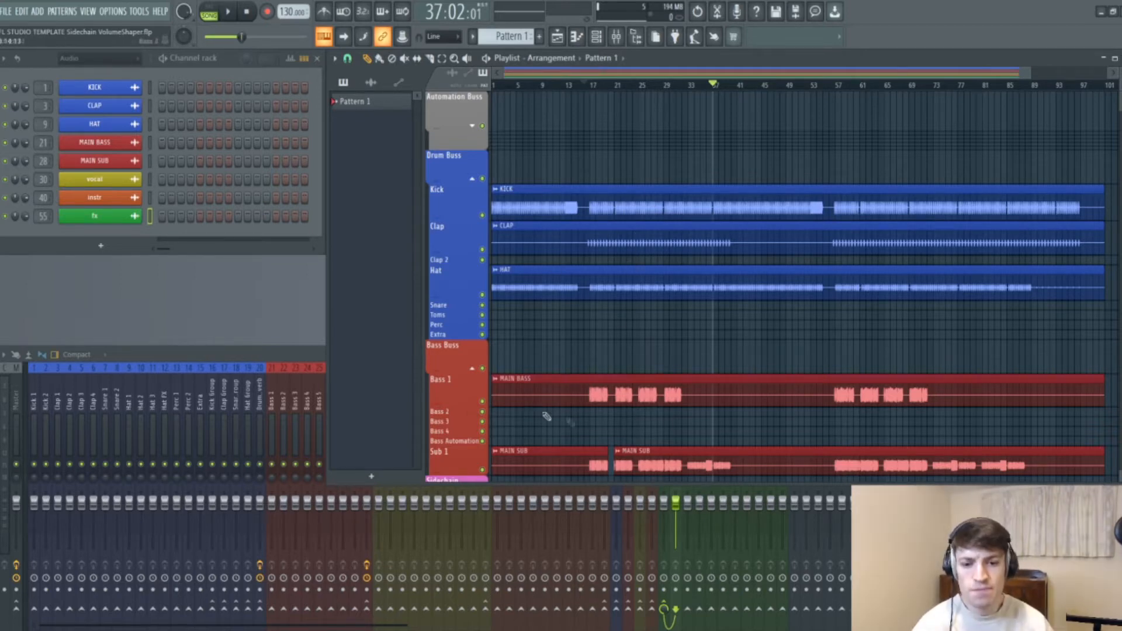
click(618, 517)
click(584, 88)
scroll(587, 88, up, 5)
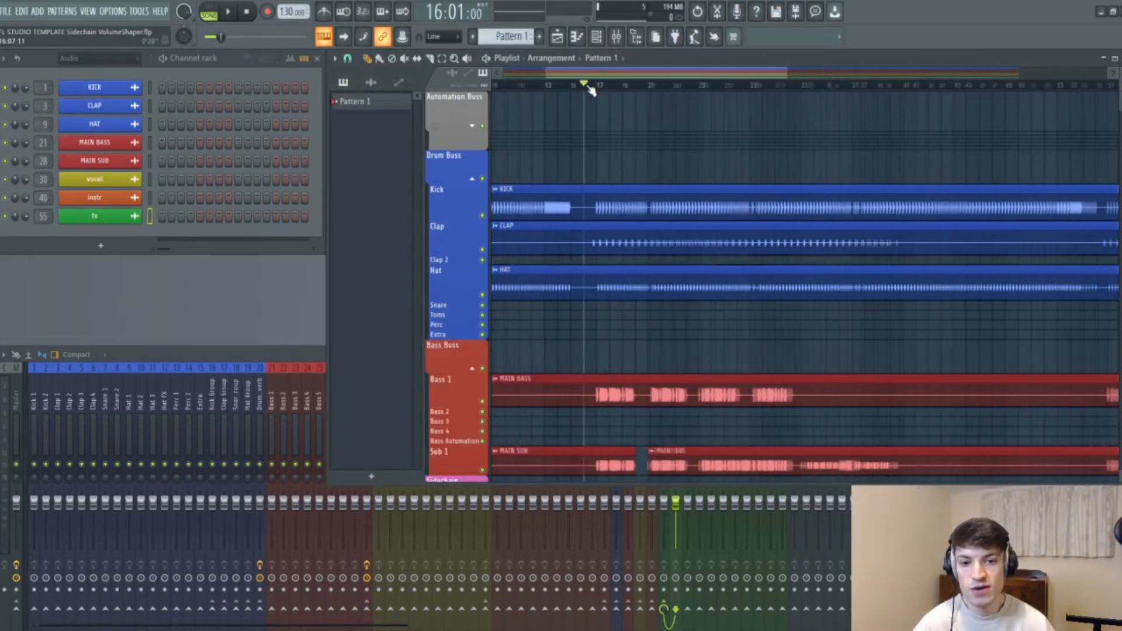
click(572, 87)
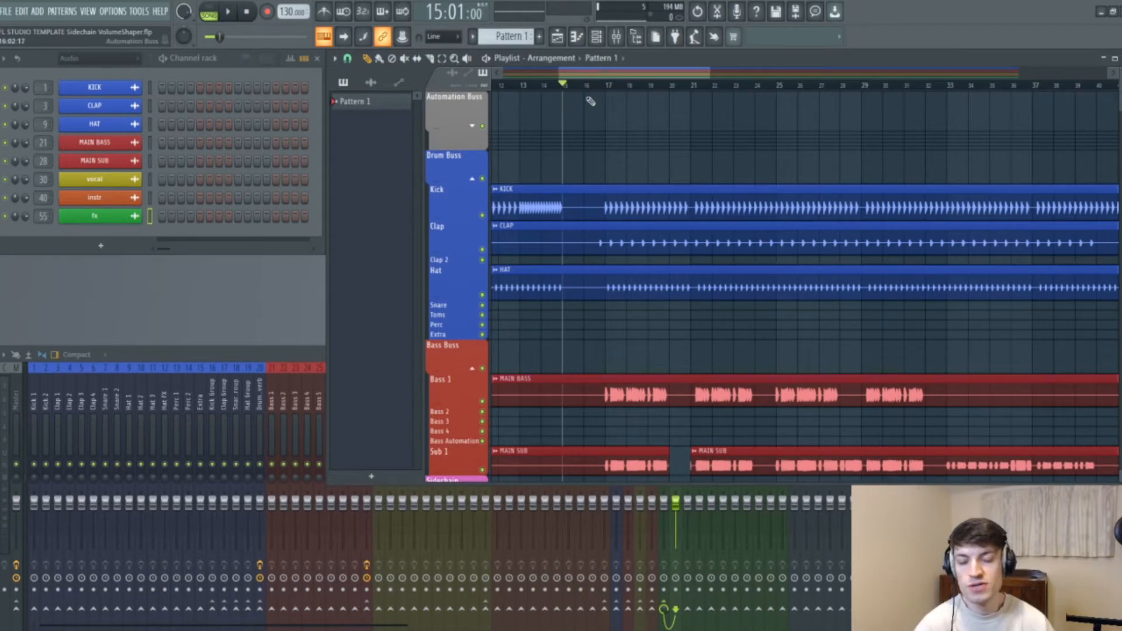
key(space)
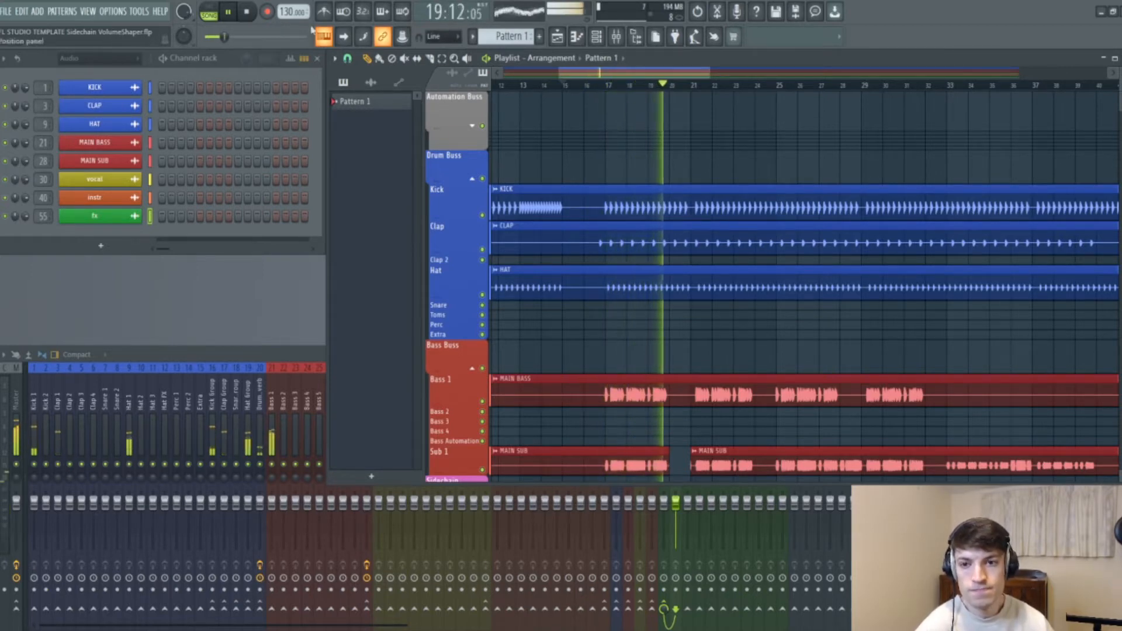
click(231, 16)
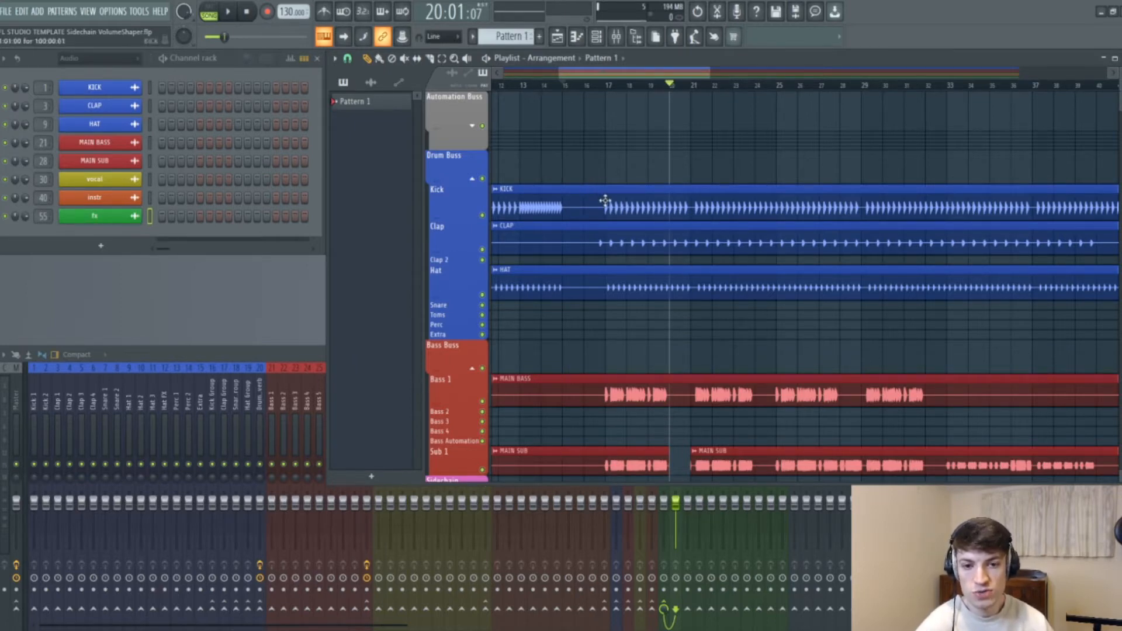
- Load the ShaperBox 2 effect into slot 9 of the Bass 1 mixer track
click(278, 356)
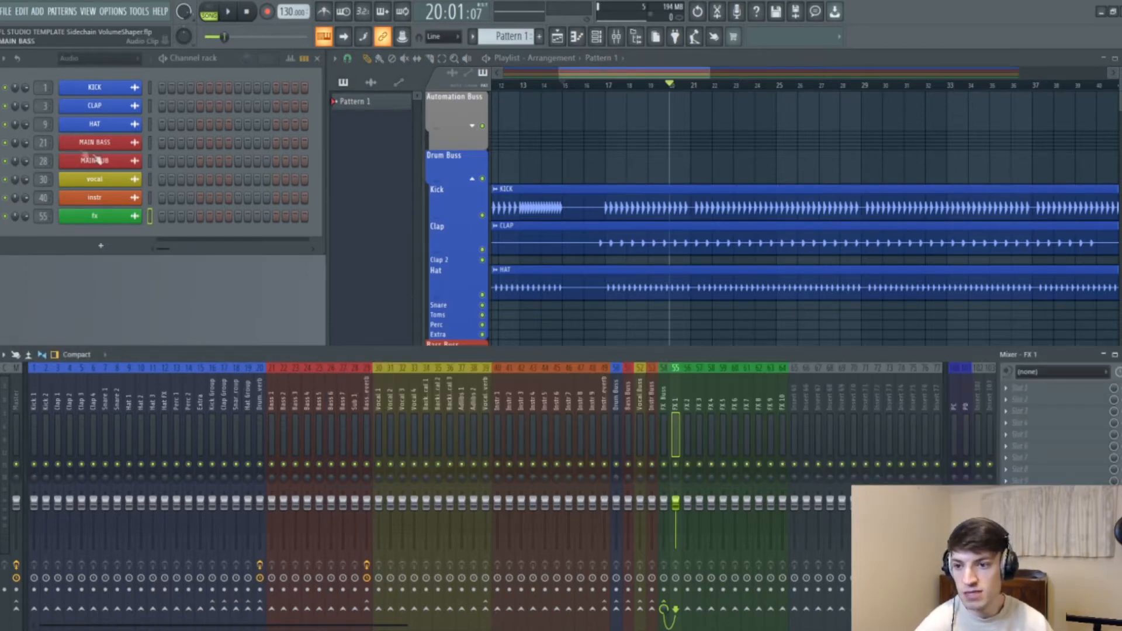
click(272, 433)
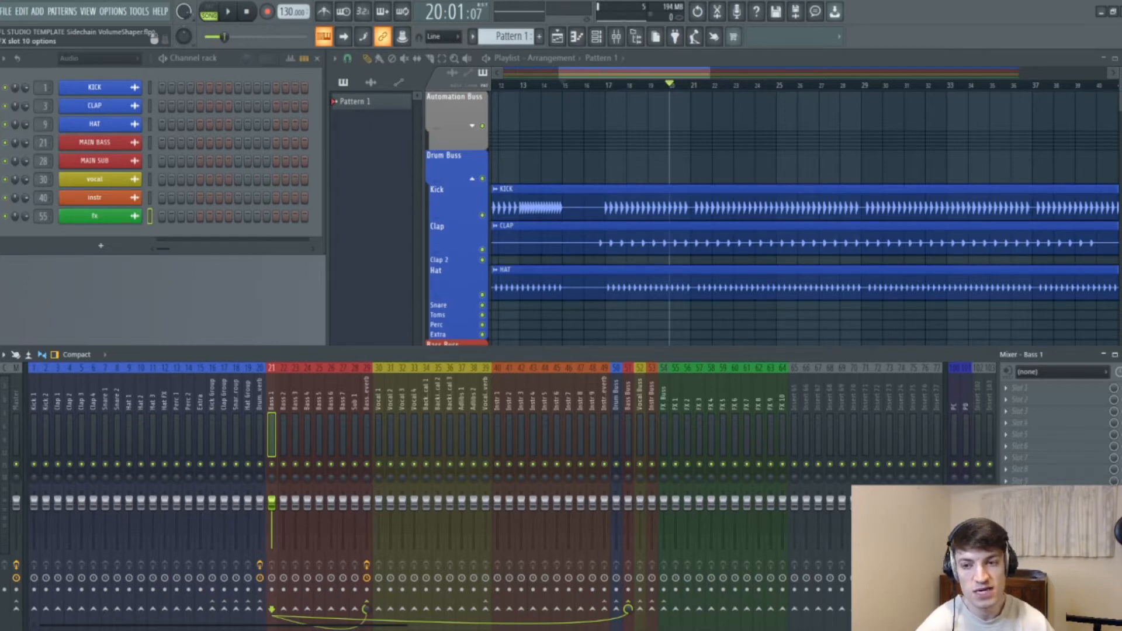
click(16, 432)
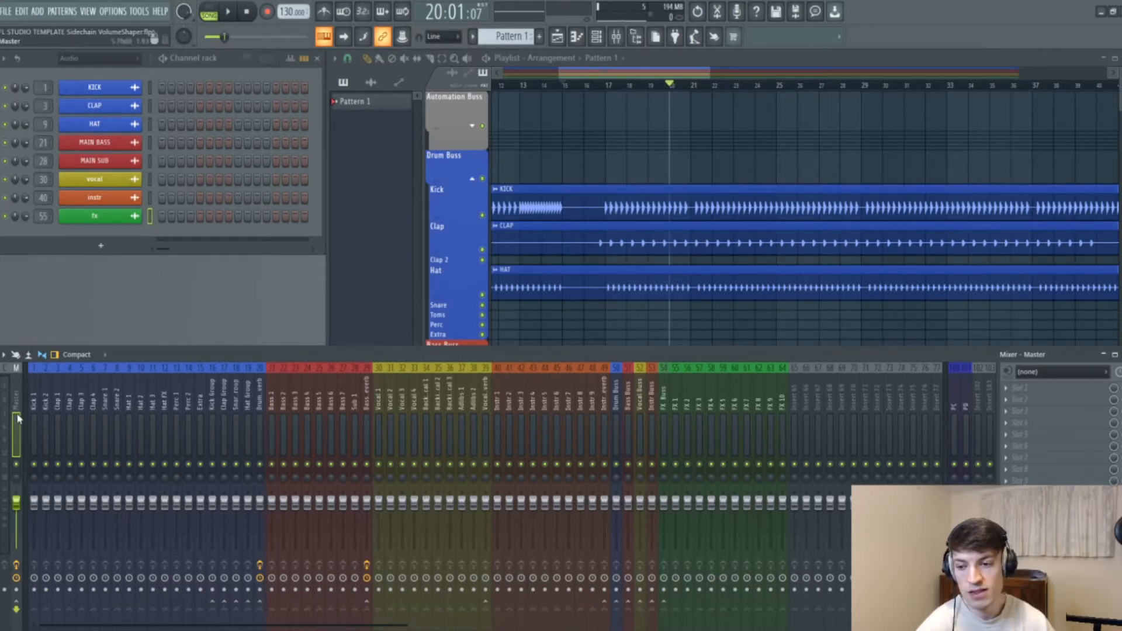
click(271, 413)
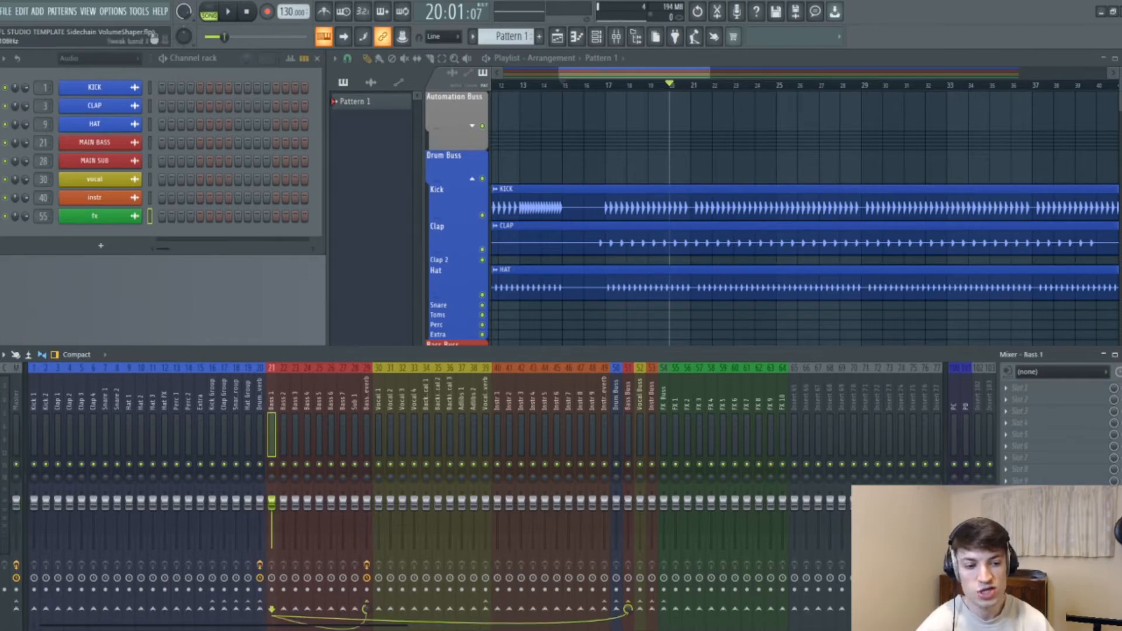
click(1040, 484)
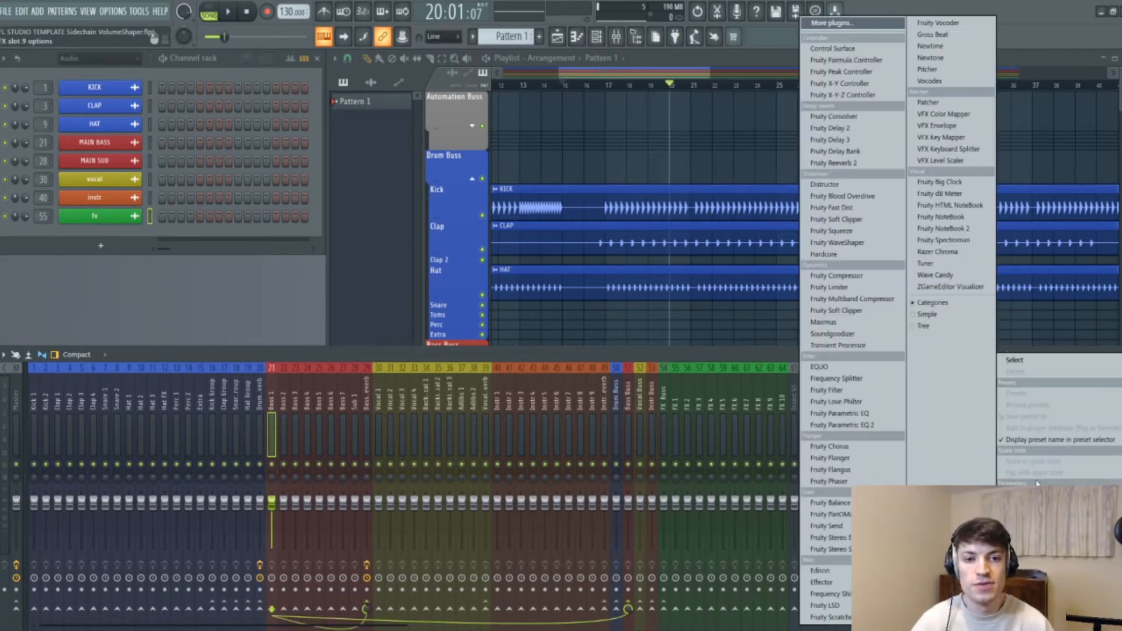
click(846, 26)
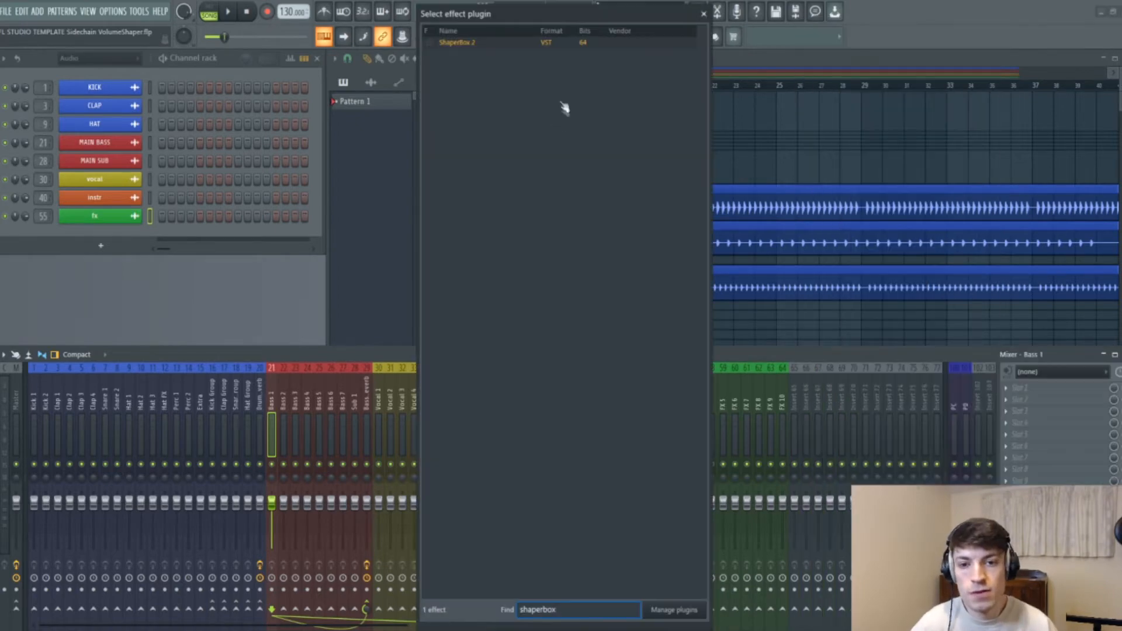
double_click(546, 44)
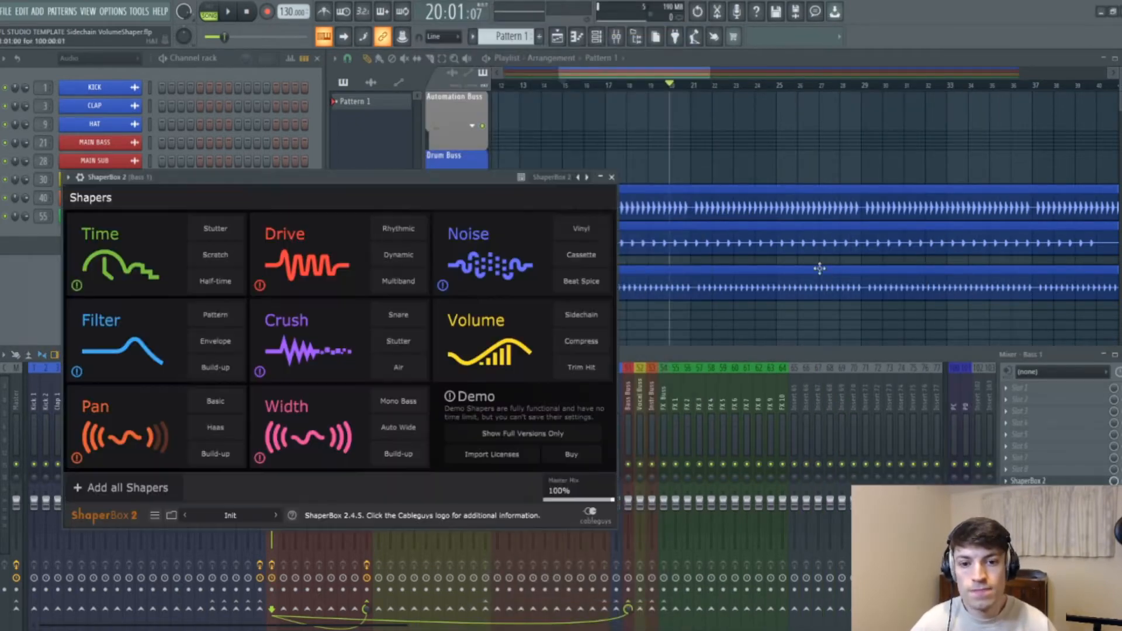
- Add the Volume shaper in ShaperBox 2 on Bass 1, reposition the plugin window and close it
drag(422, 183, 715, 123)
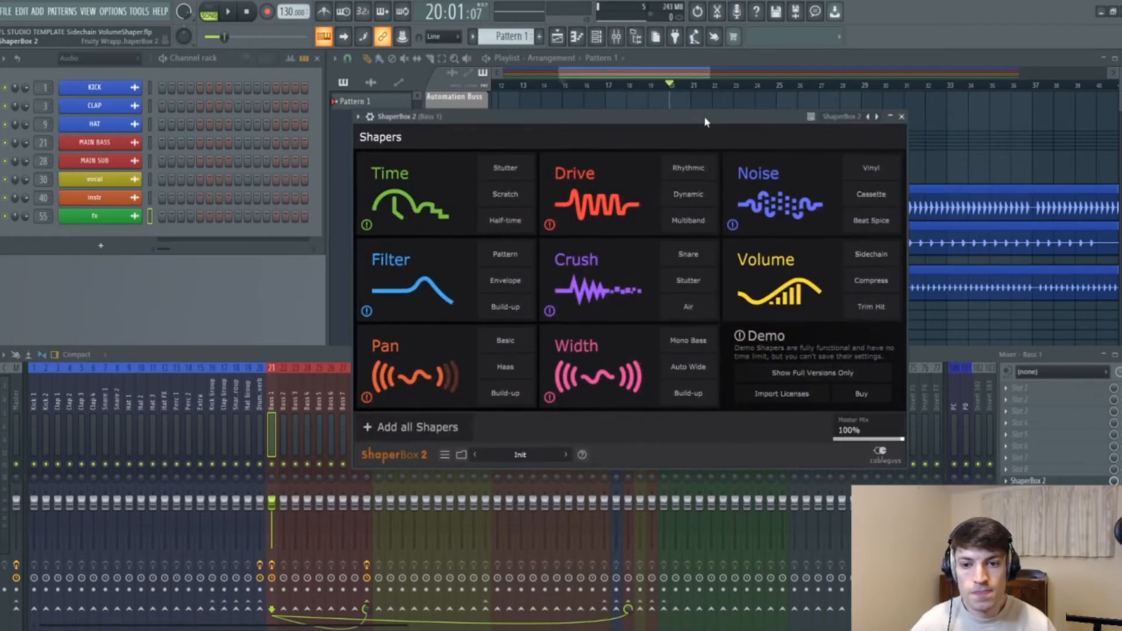
click(756, 305)
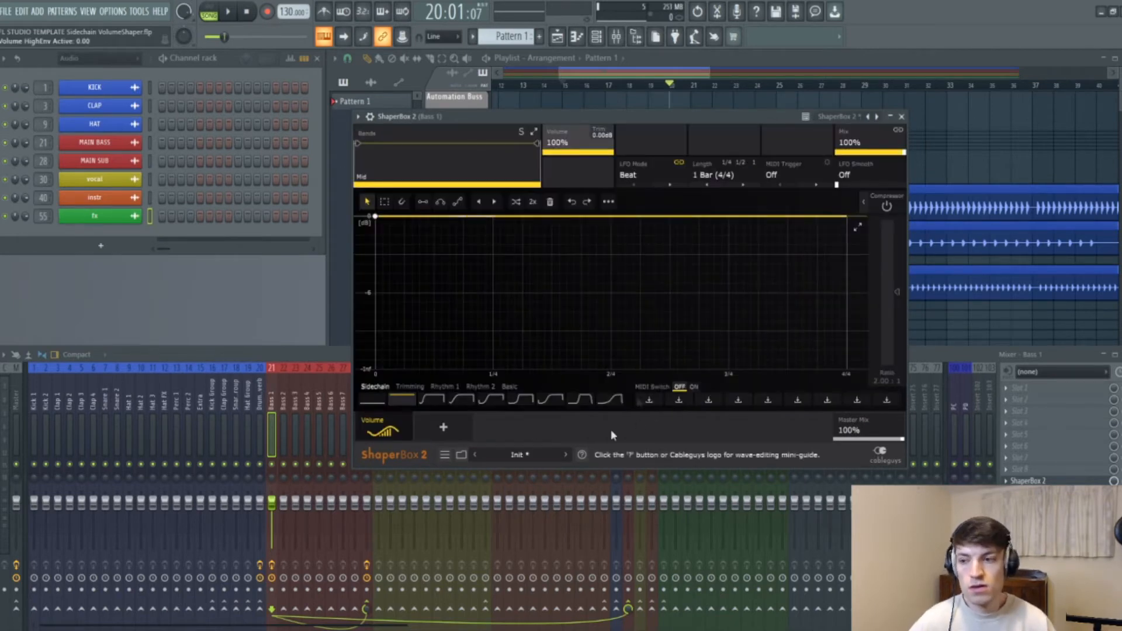
drag(497, 116, 472, 128)
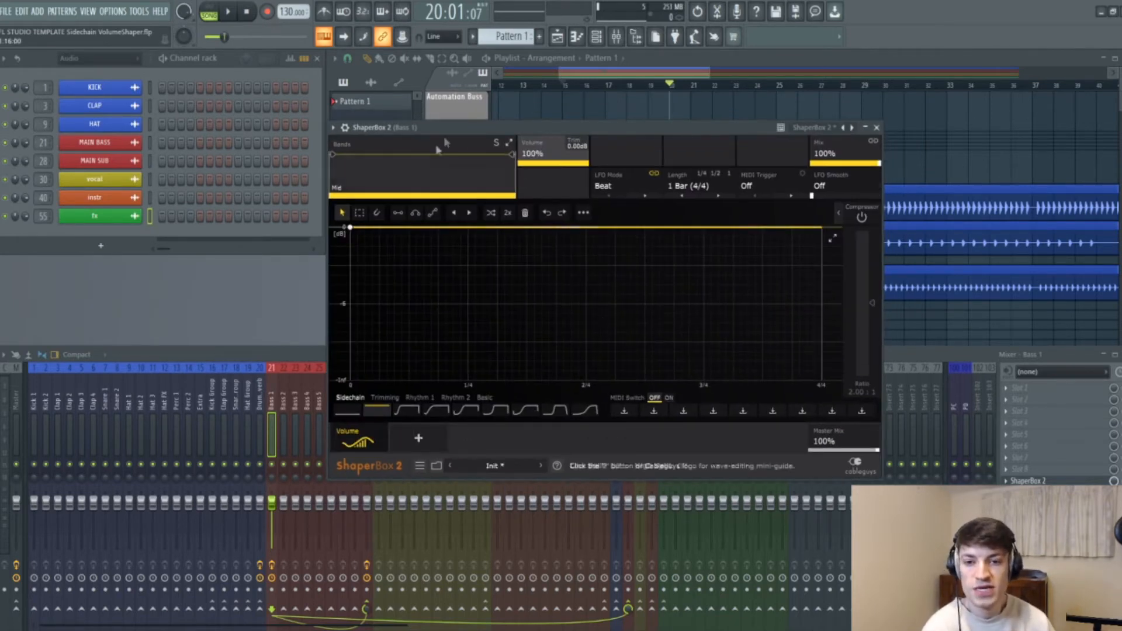
drag(471, 128, 400, 140)
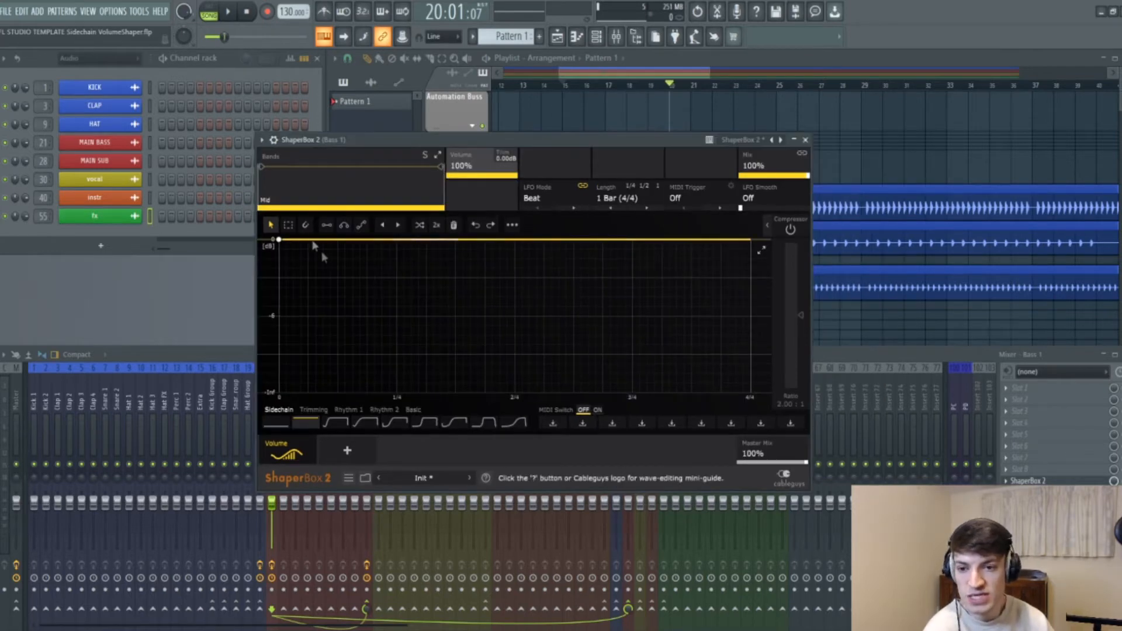
drag(374, 141, 396, 141)
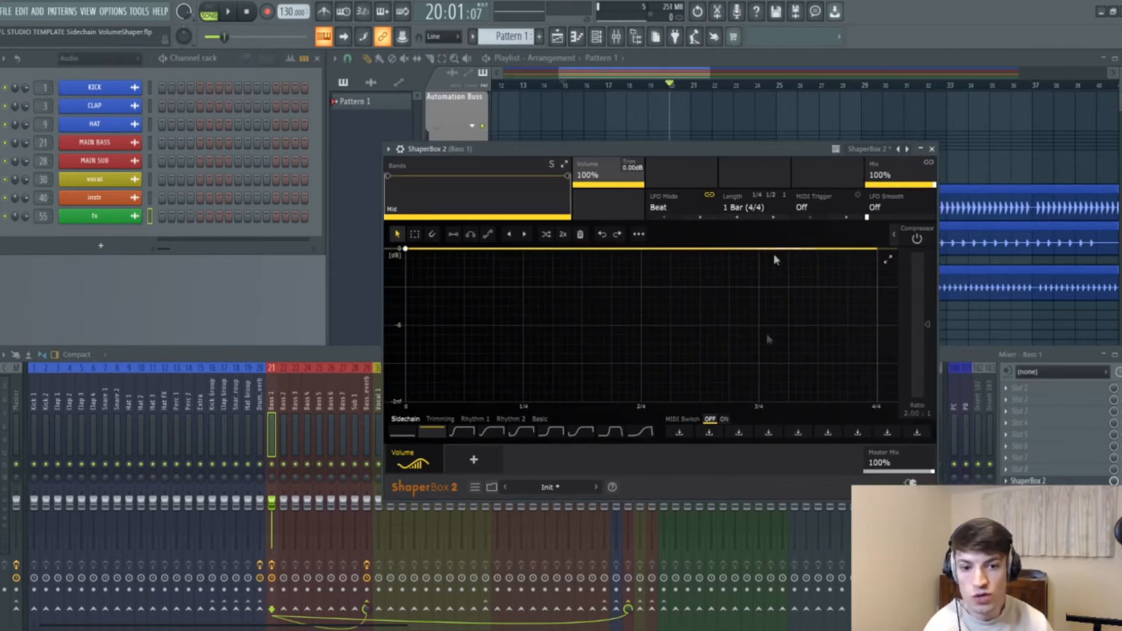
click(932, 149)
- Set the playlist position to the start of bar 17, where the bass comes in
scroll(614, 93, up, 4)
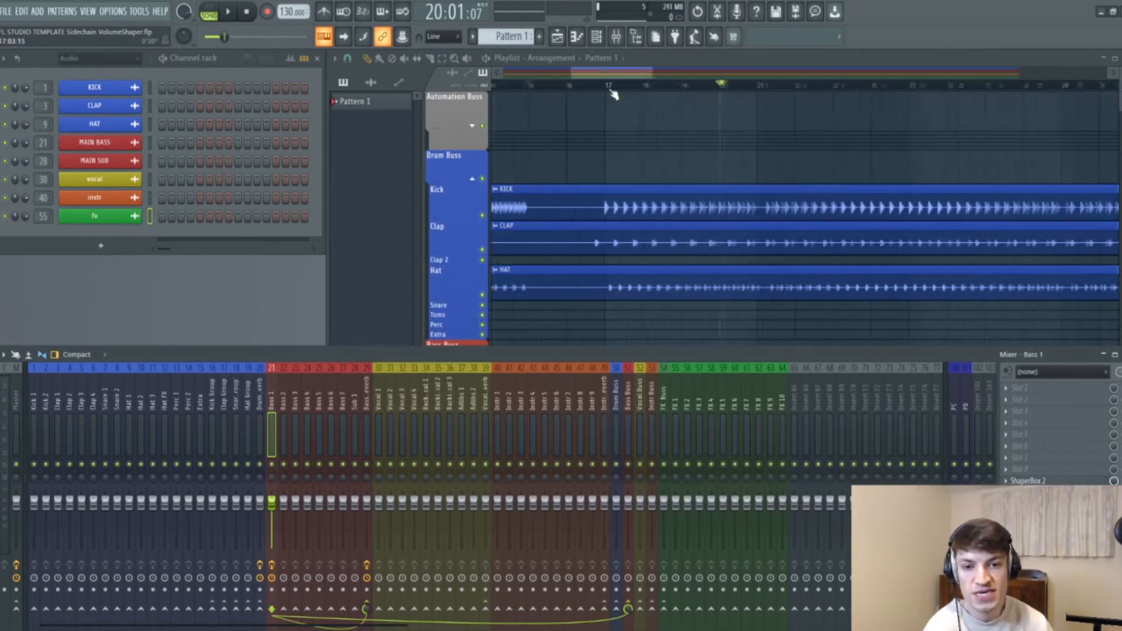
click(610, 89)
scroll(611, 91, up, 2)
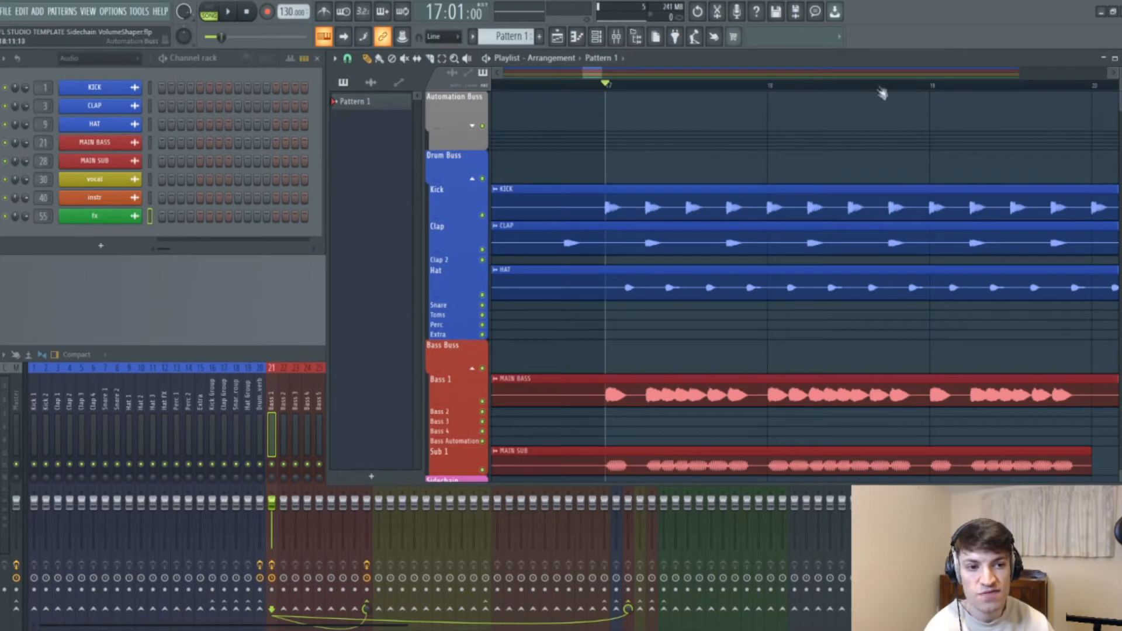
scroll(881, 94, down, 4)
drag(600, 74, 630, 76)
scroll(801, 91, up, 3)
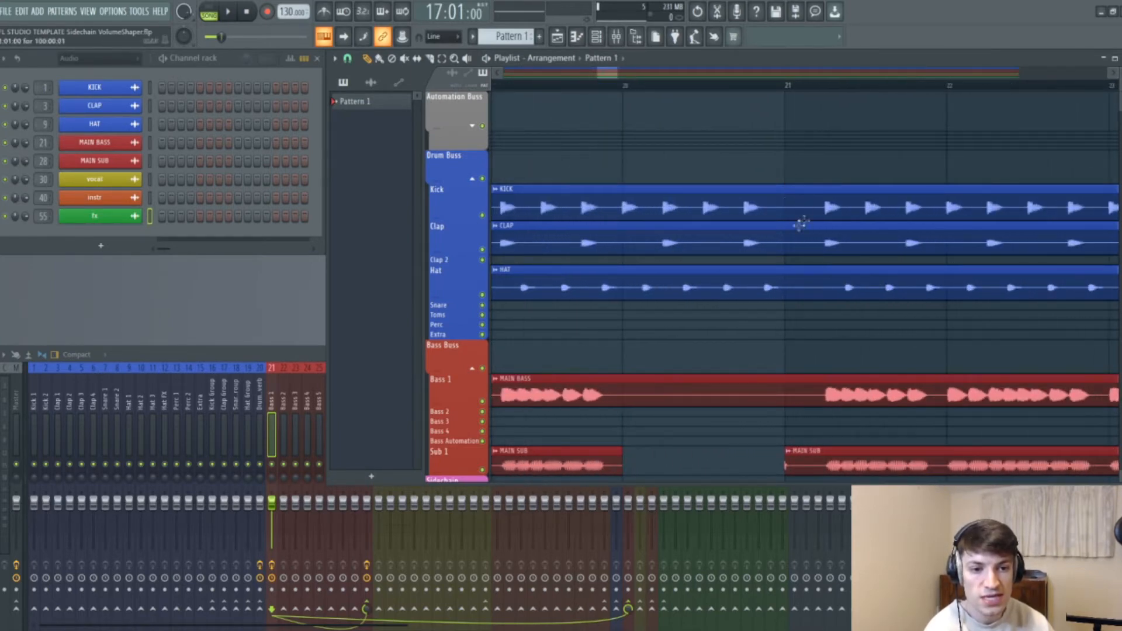
scroll(733, 91, down, 5)
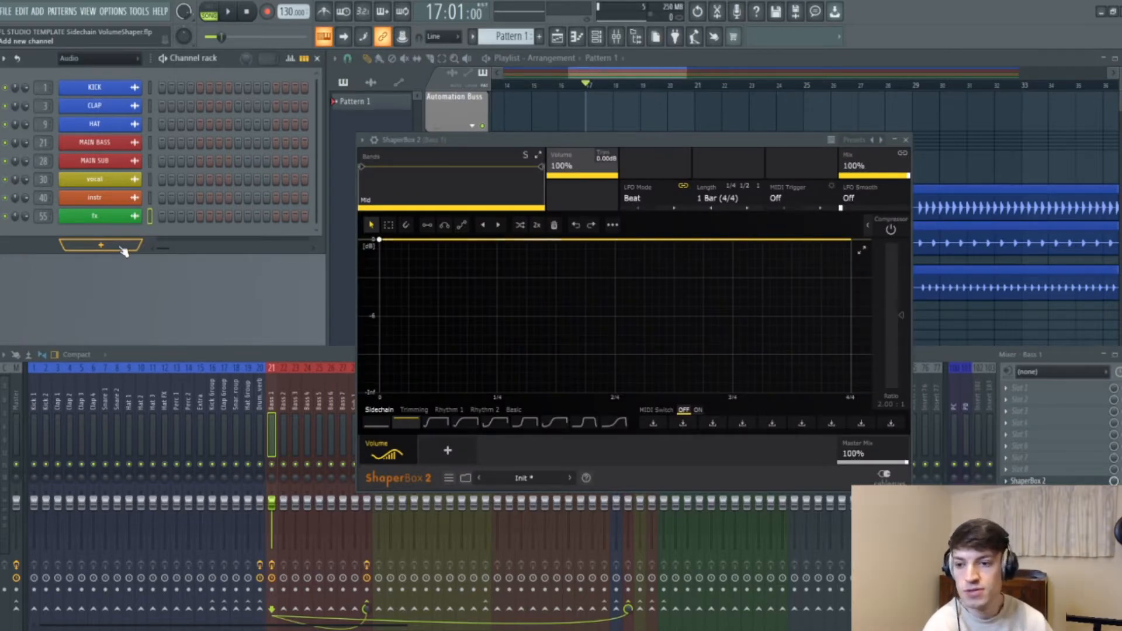
- Add a MIDI Out channel to the channel rack, set its port to 1 and close its window
click(116, 250)
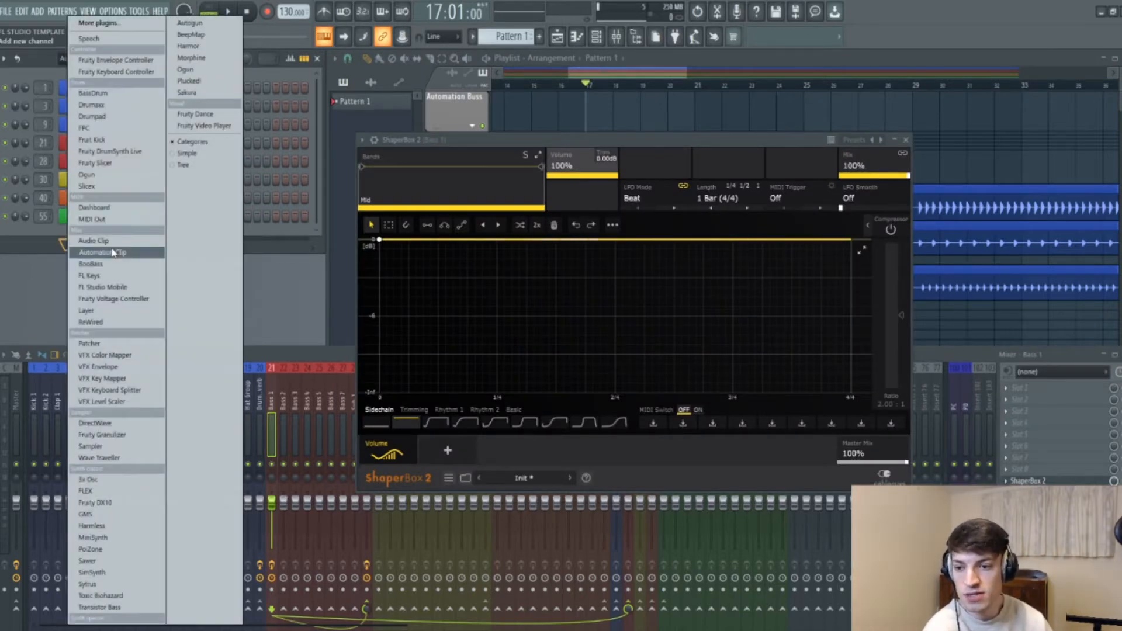
click(125, 222)
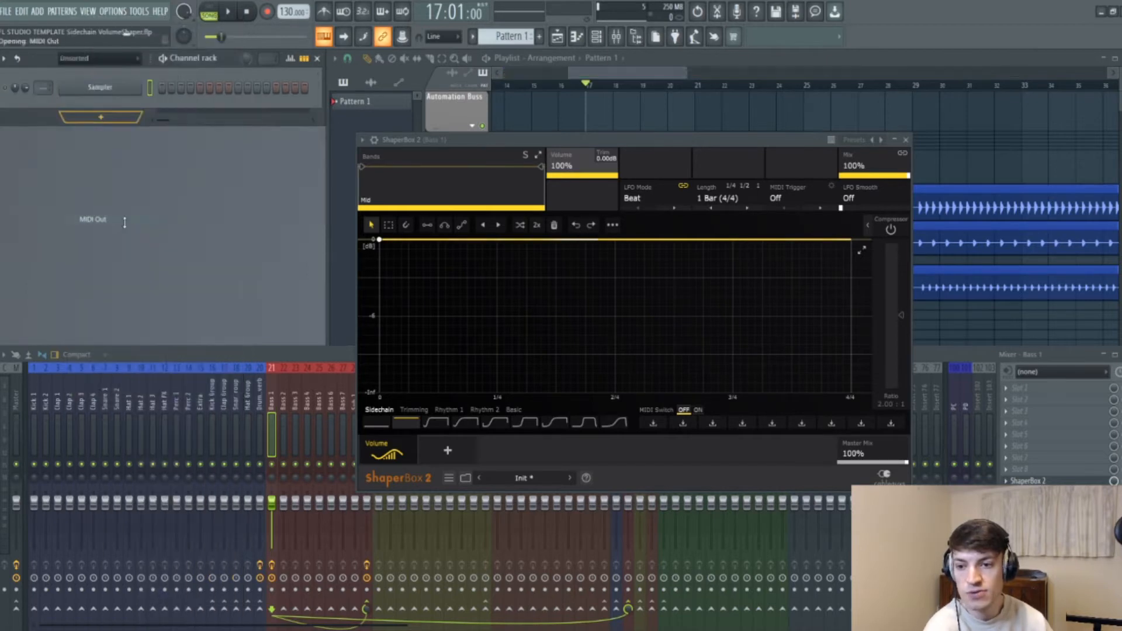
drag(462, 160, 524, 143)
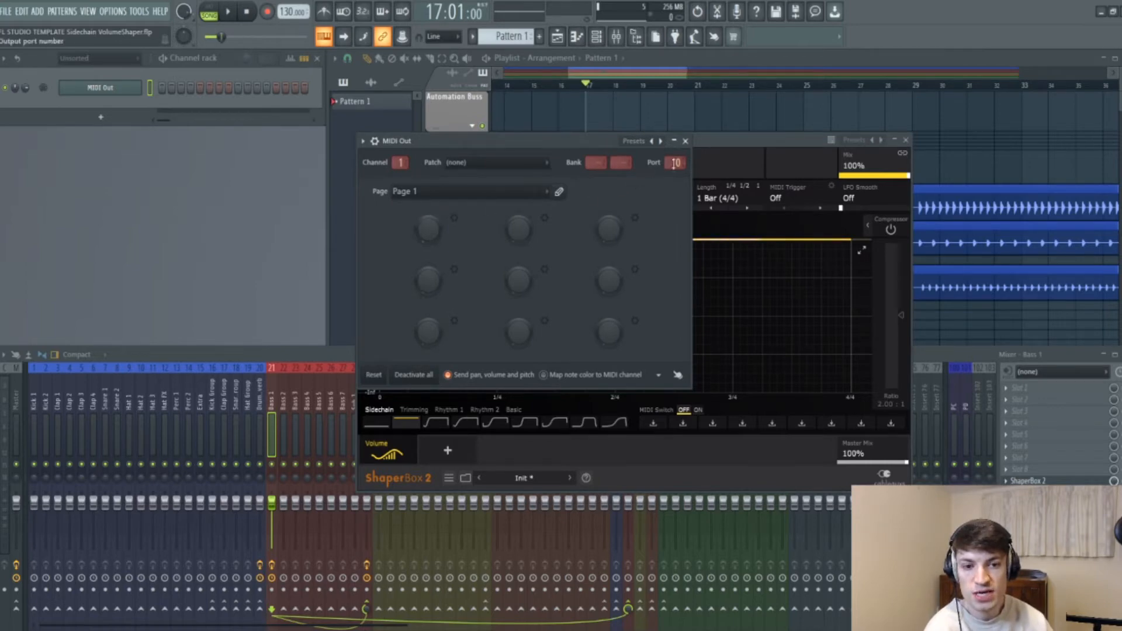
drag(676, 163, 675, 168)
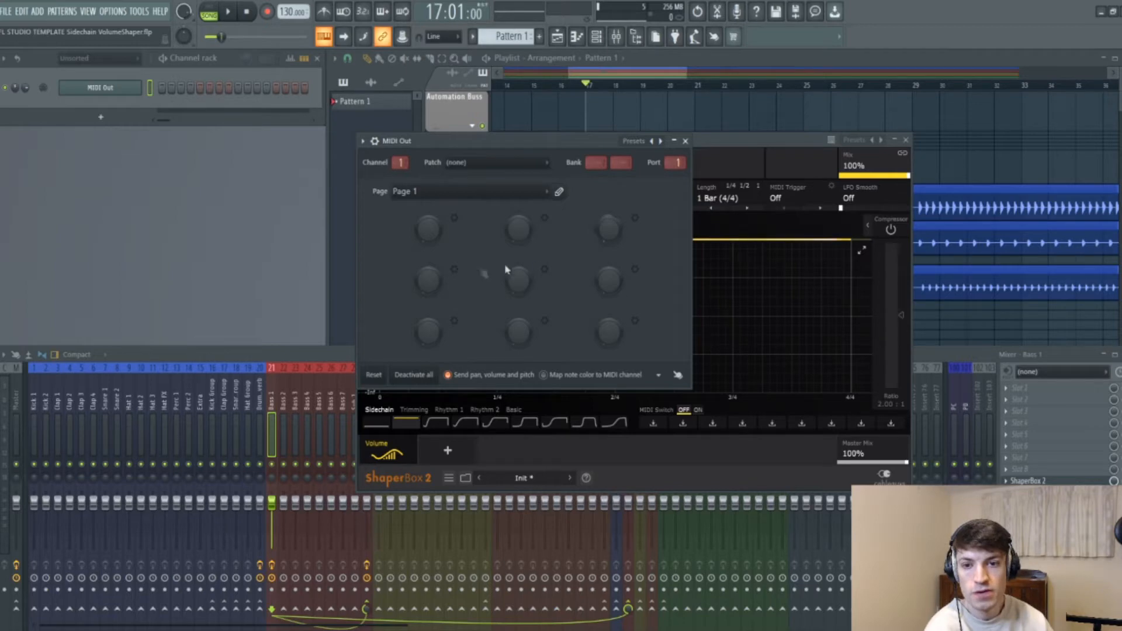
click(685, 141)
- Show all channels in the channel rack and colour the MIDI Out channel pink
click(100, 58)
click(97, 77)
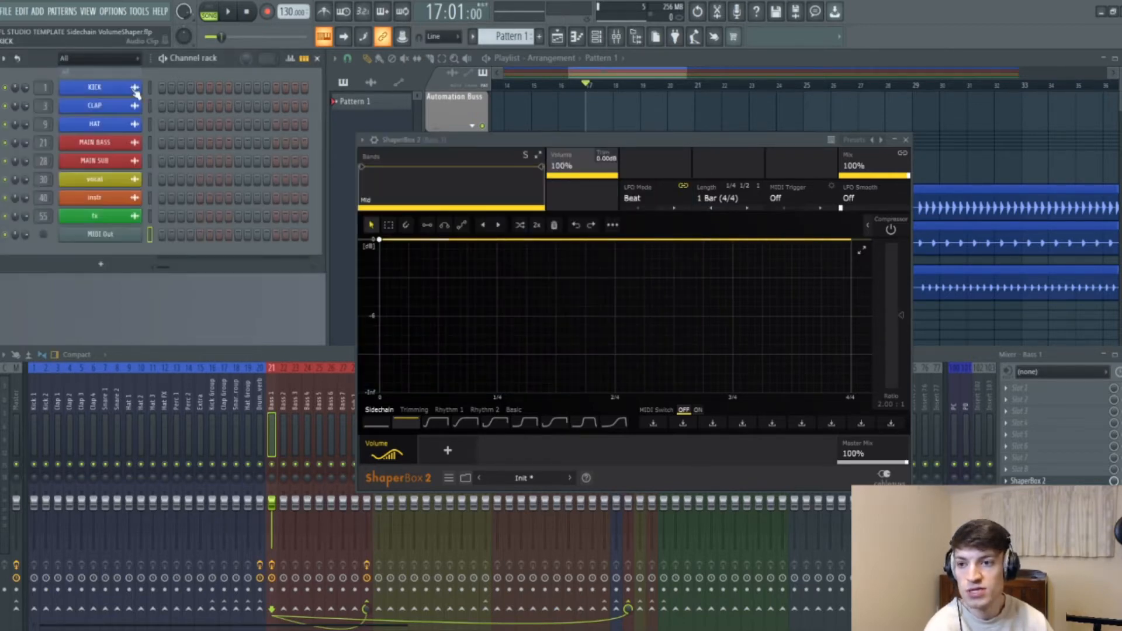
right_click(100, 234)
click(180, 274)
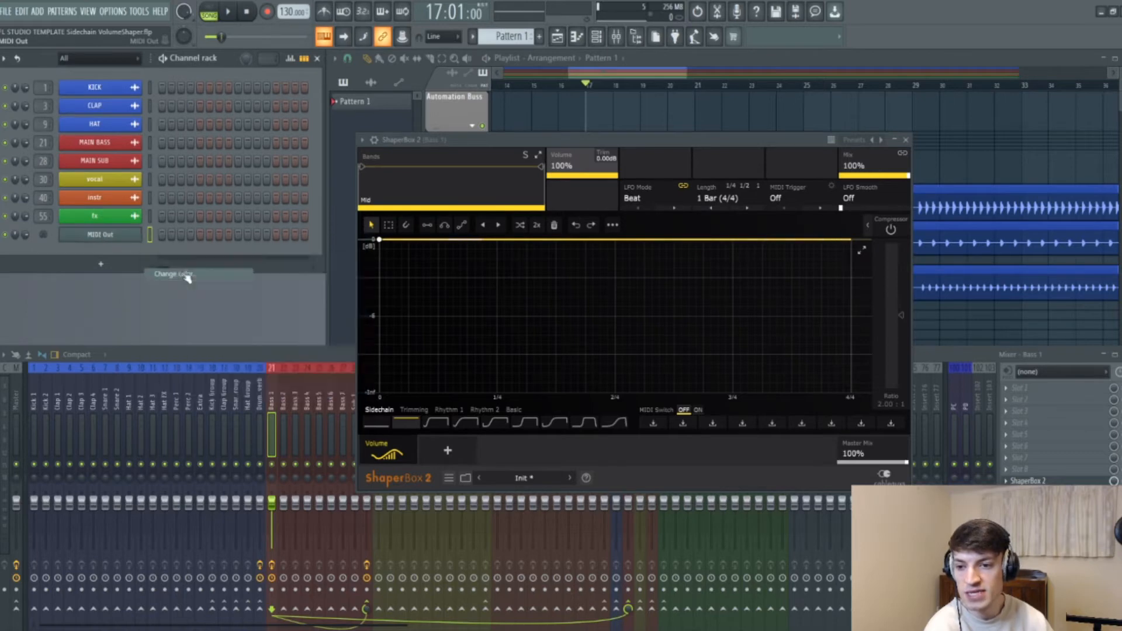
click(181, 447)
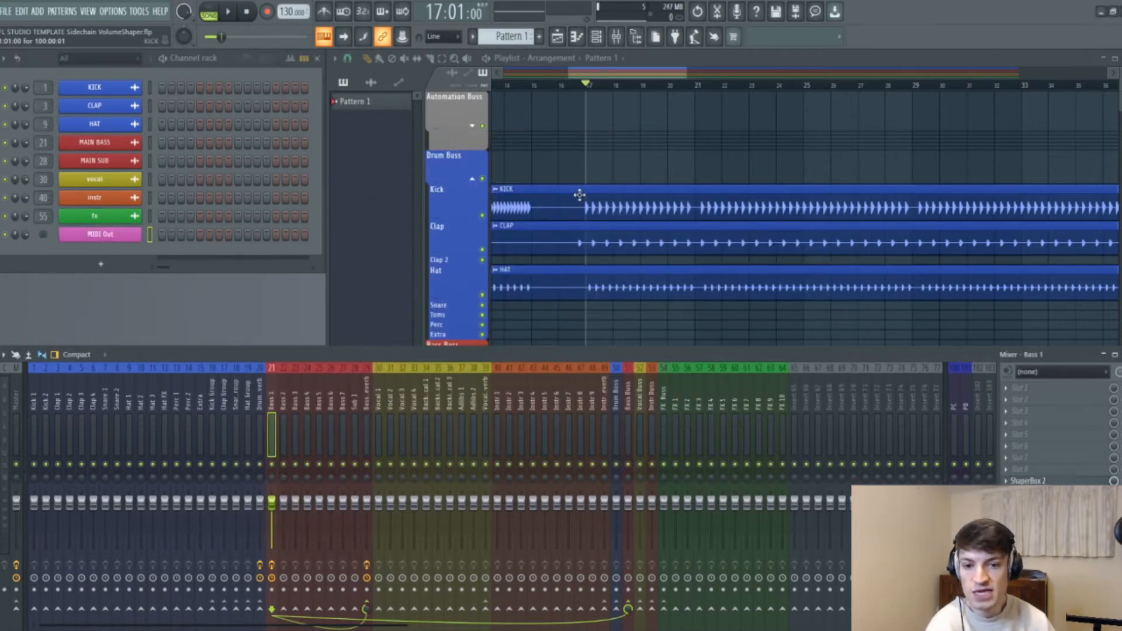
- Place a Pattern 1 clip on the Sidechain Midi track at bar 17 and extend it to bar 25
scroll(581, 191, down, 12)
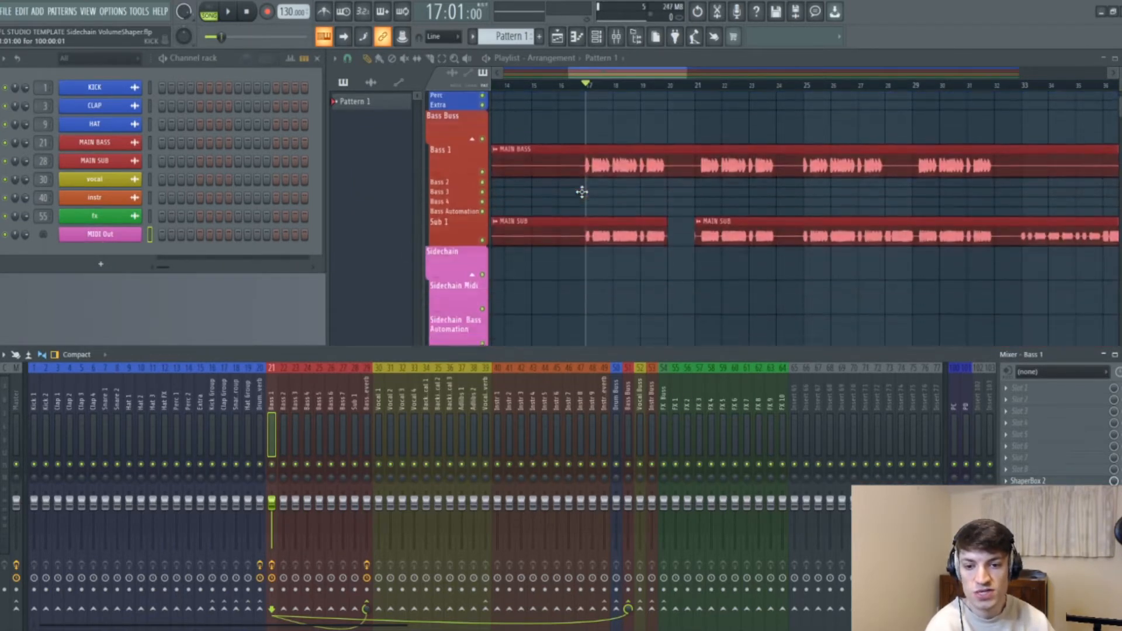
click(466, 266)
click(595, 213)
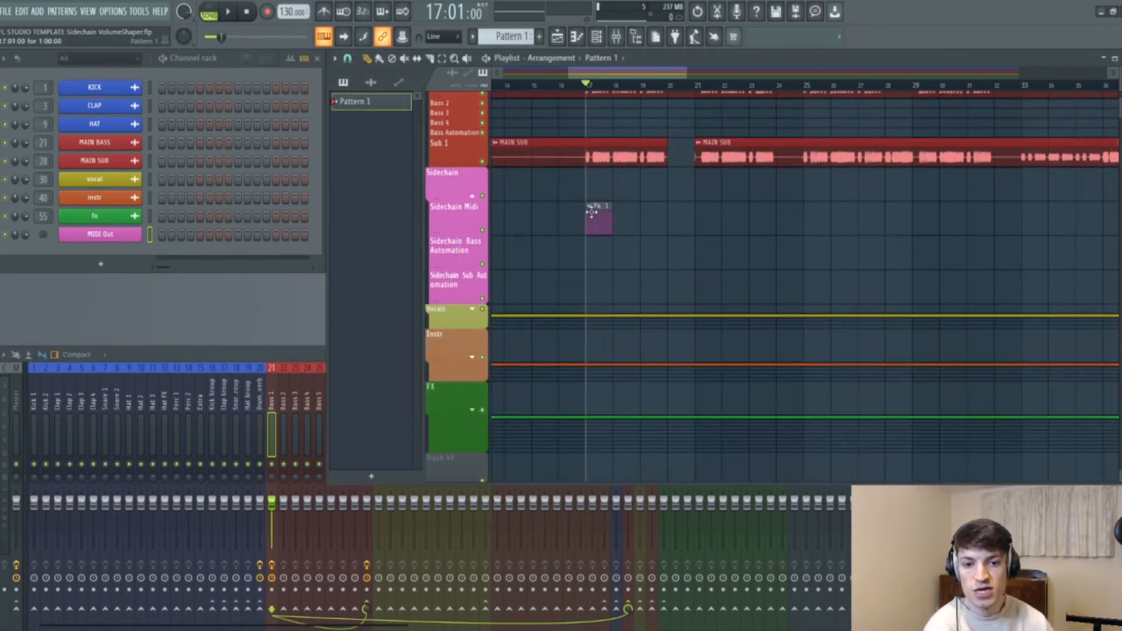
drag(619, 218, 805, 235)
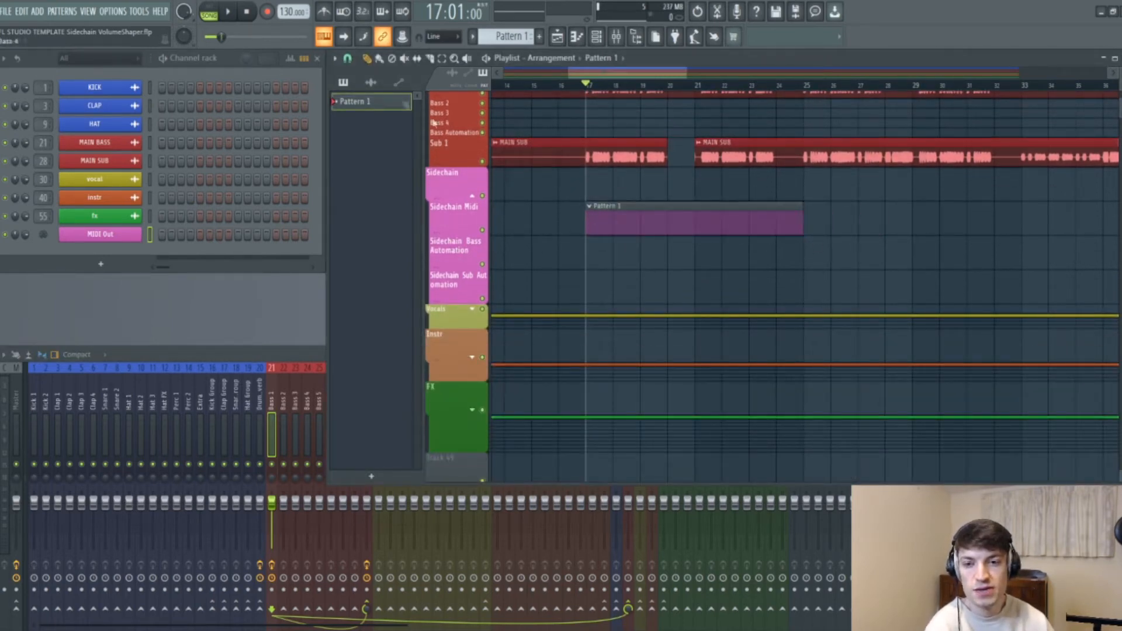
- Rename Pattern 1 as Sidechain and colour it pink
right_click(359, 103)
click(438, 162)
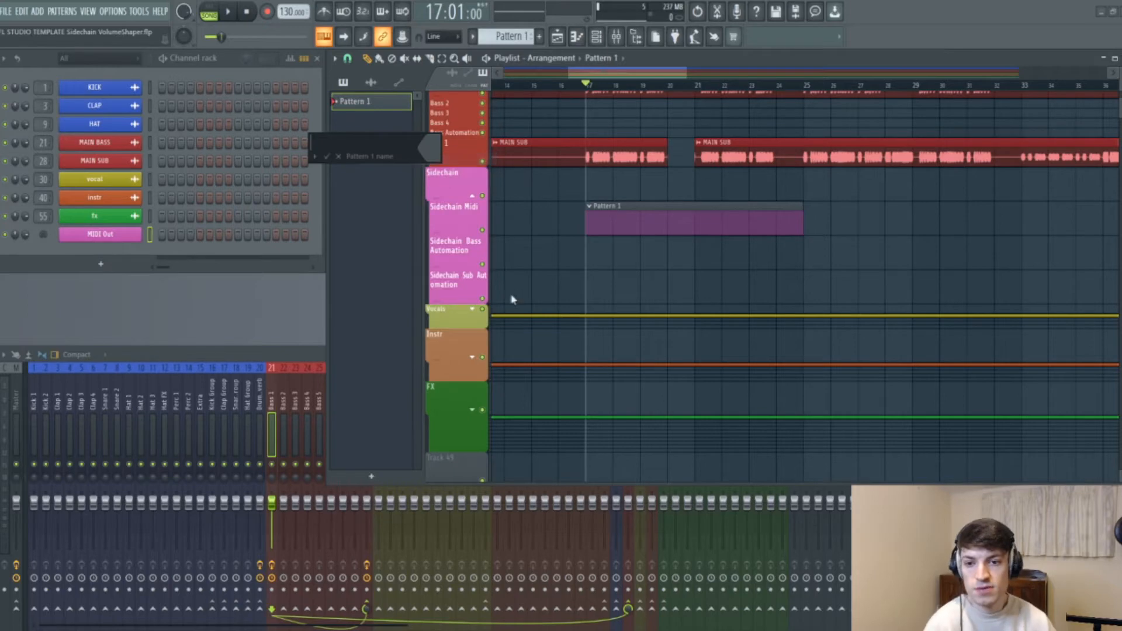
text(Sidechain)
click(431, 150)
click(467, 343)
click(627, 445)
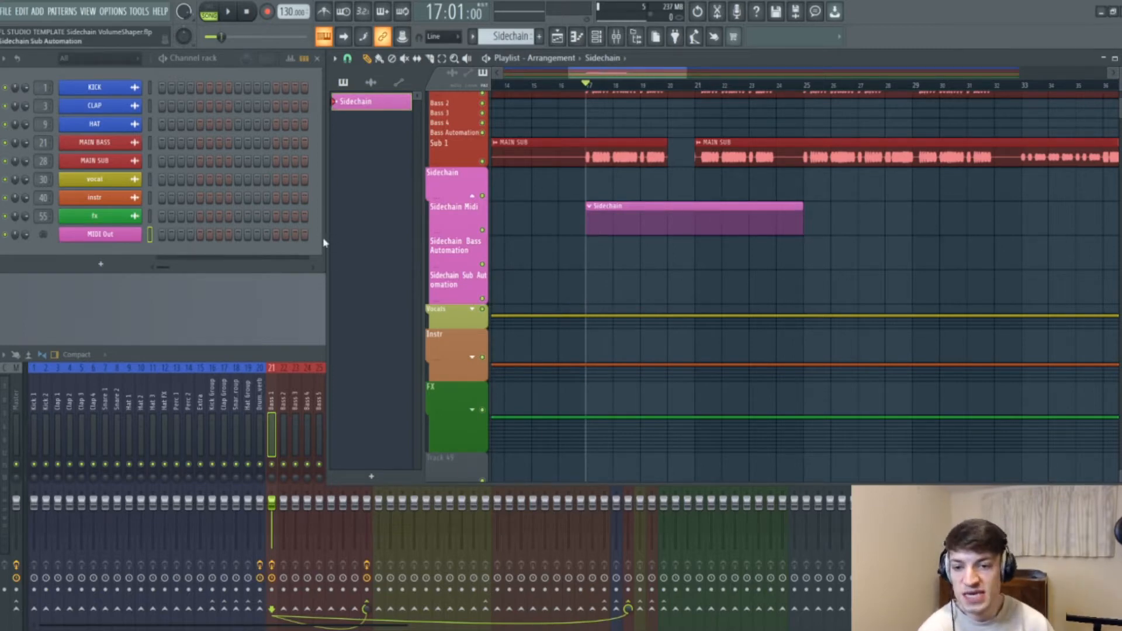
- Shorten the Sidechain clip to four bars so it ends at bar 21
scroll(678, 306, up, 6)
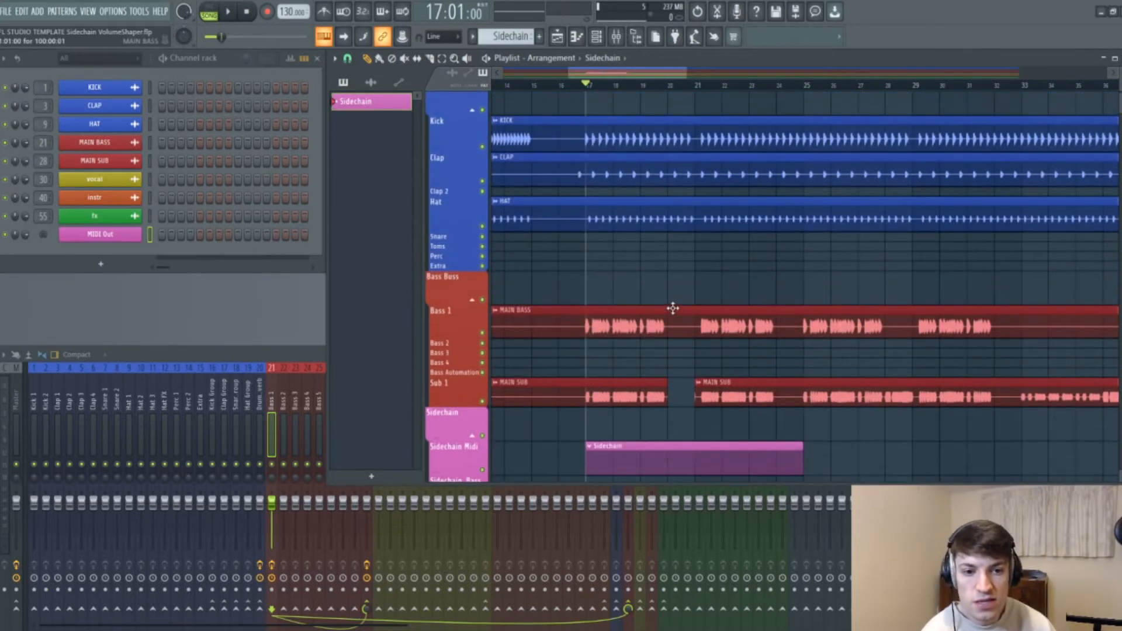
scroll(672, 308, up, 3)
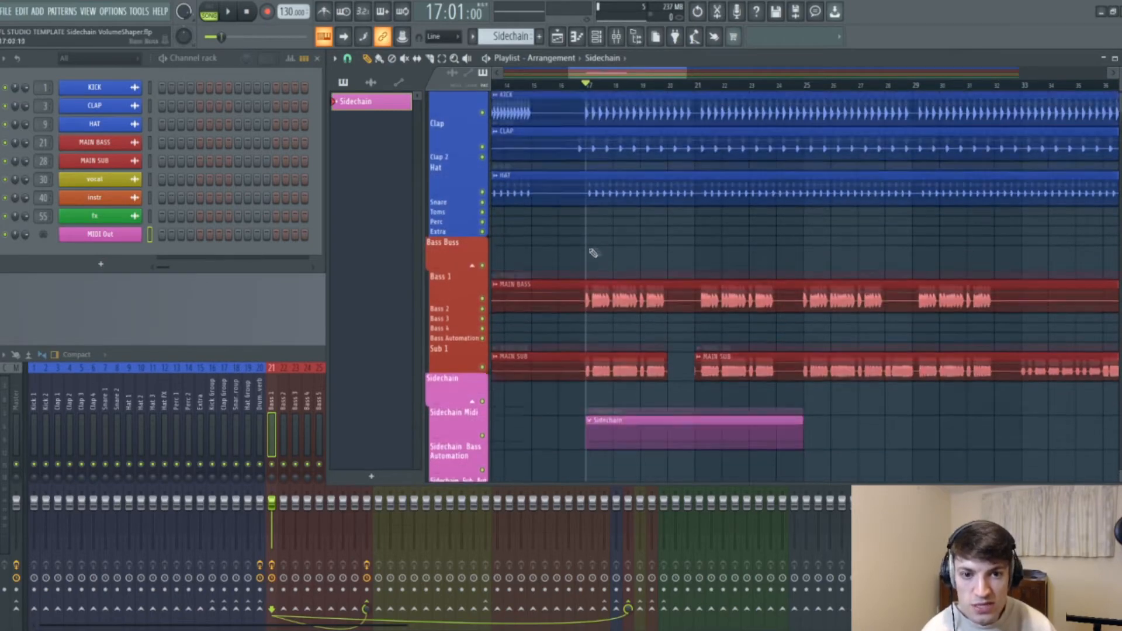
scroll(704, 339, down, 6)
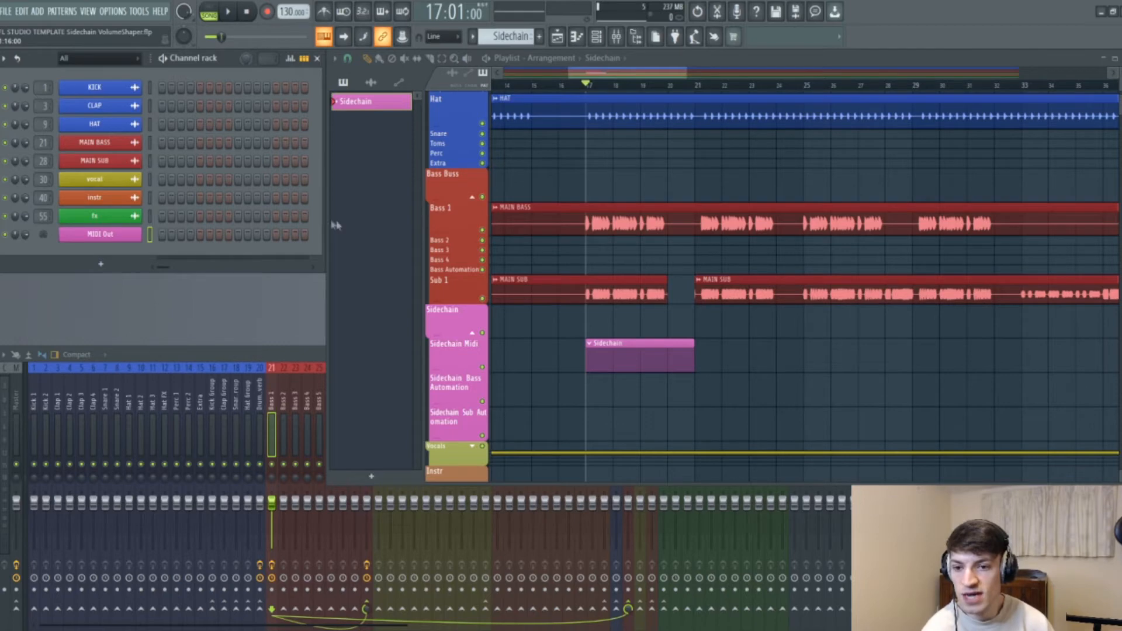
- Widen the channel rack, fill the MIDI Out channel on every 4 steps, and narrow the rack again
drag(325, 228, 746, 239)
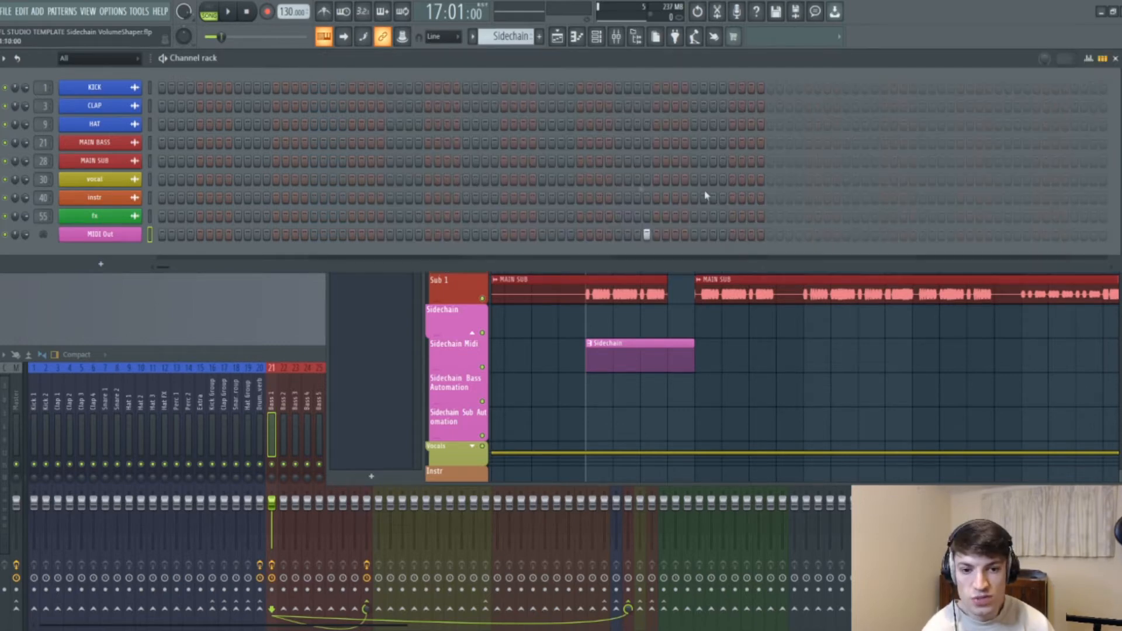
right_click(135, 238)
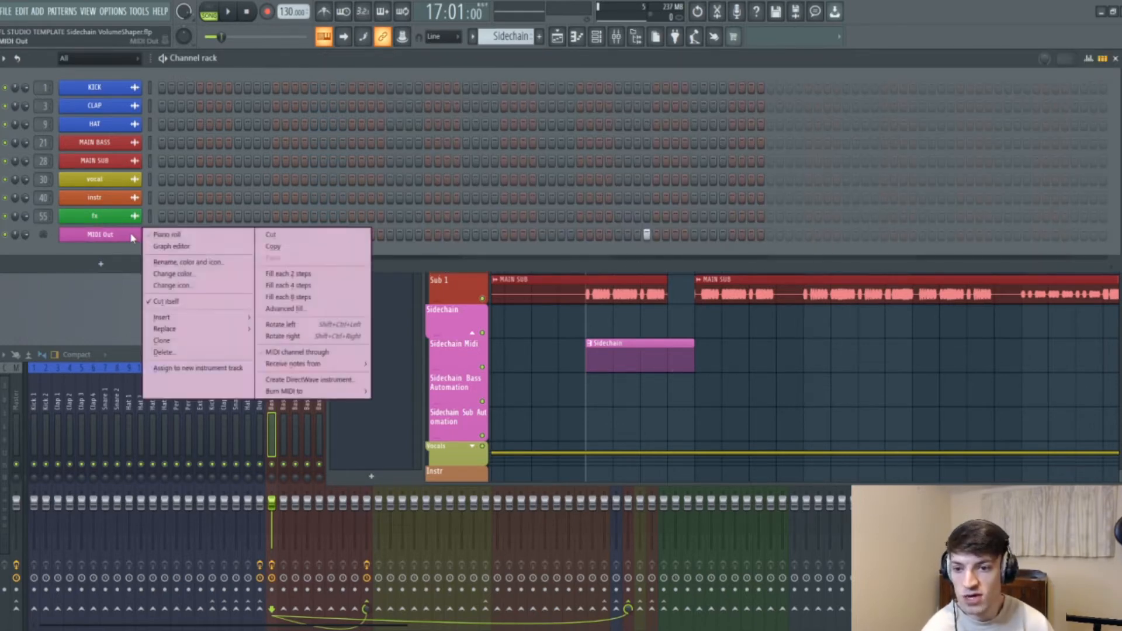
click(349, 288)
drag(1120, 154, 248, 225)
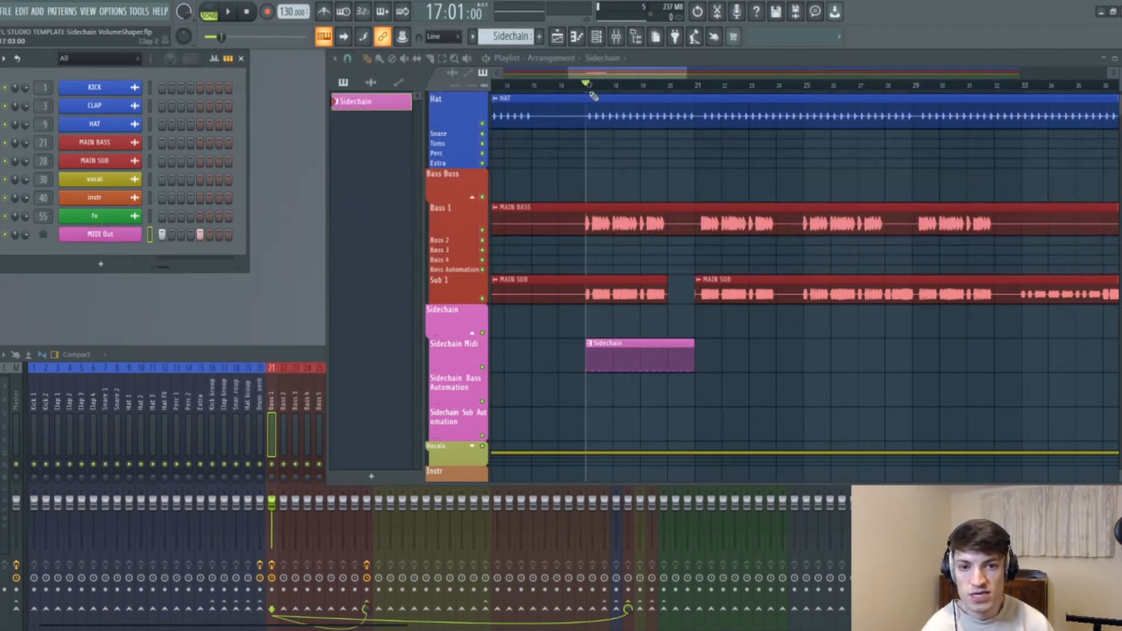
- Compare the Sidechain clip's notes with the kick hits and check the MIDI Out channel's port
scroll(593, 86, up, 4)
scroll(678, 218, up, 3)
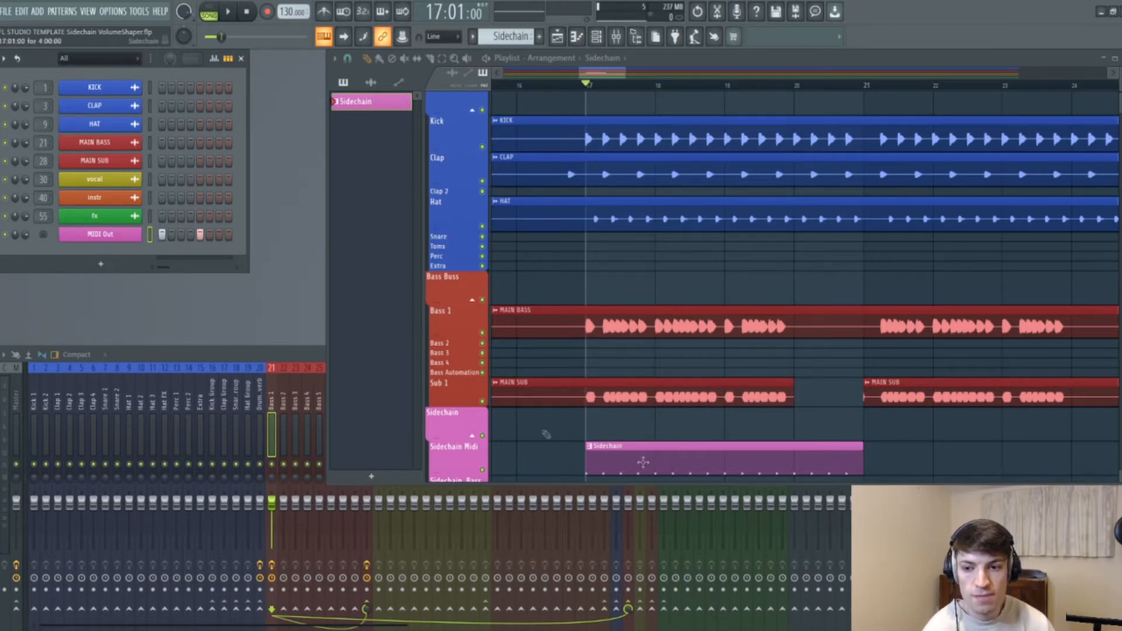
click(118, 235)
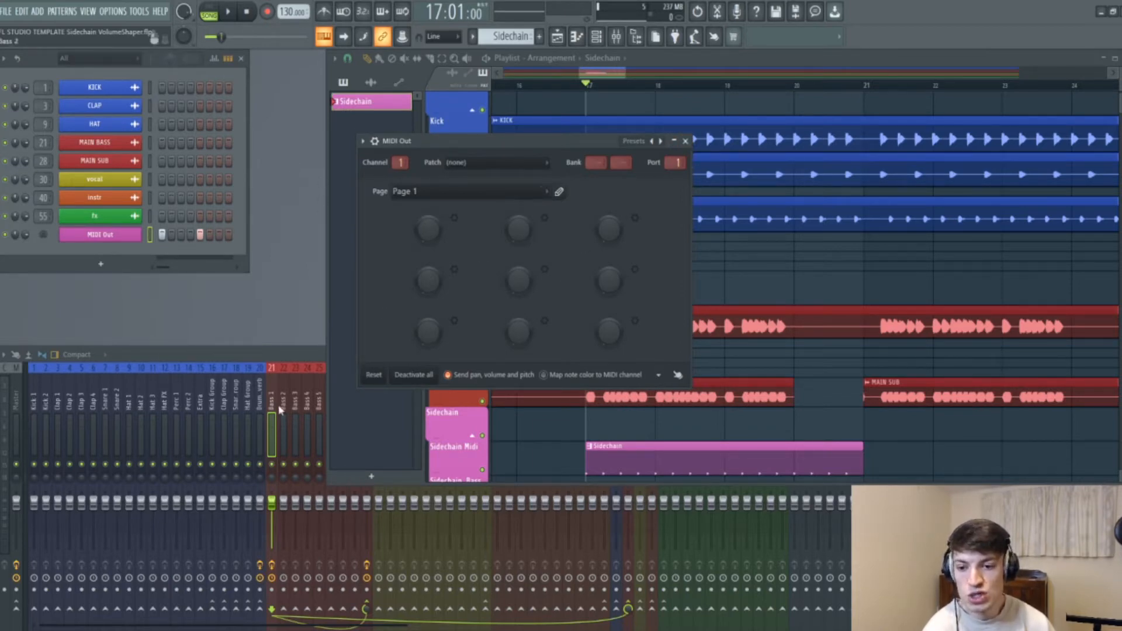
click(685, 141)
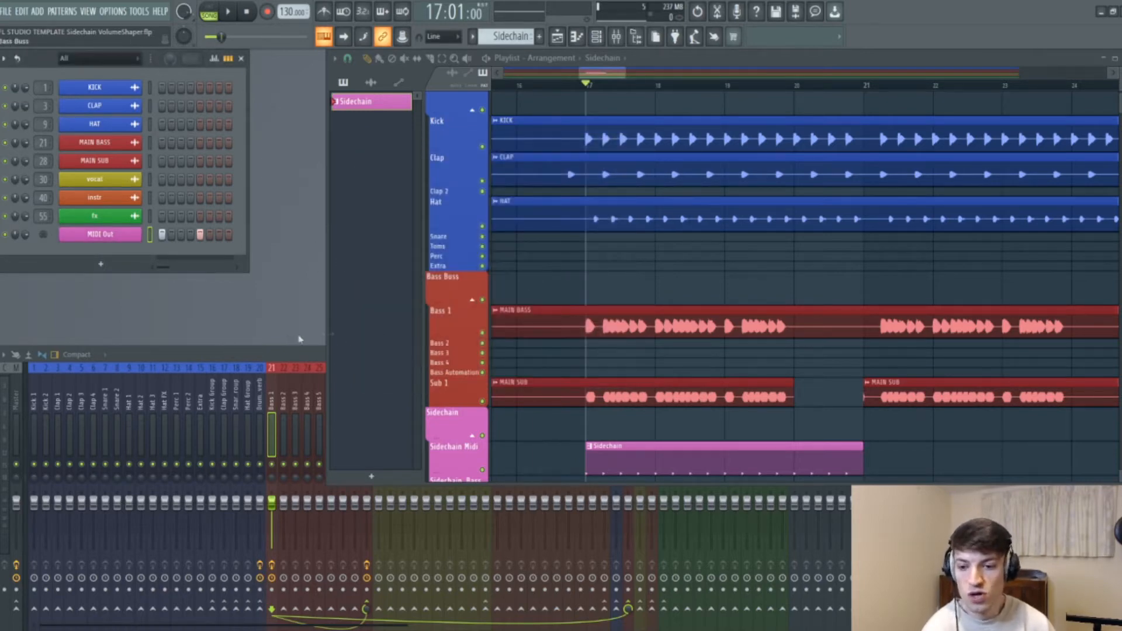
- Set the MIDI input port of ShaperBox 2 on Bass 1 to 1 and return to the plugin editor
click(284, 355)
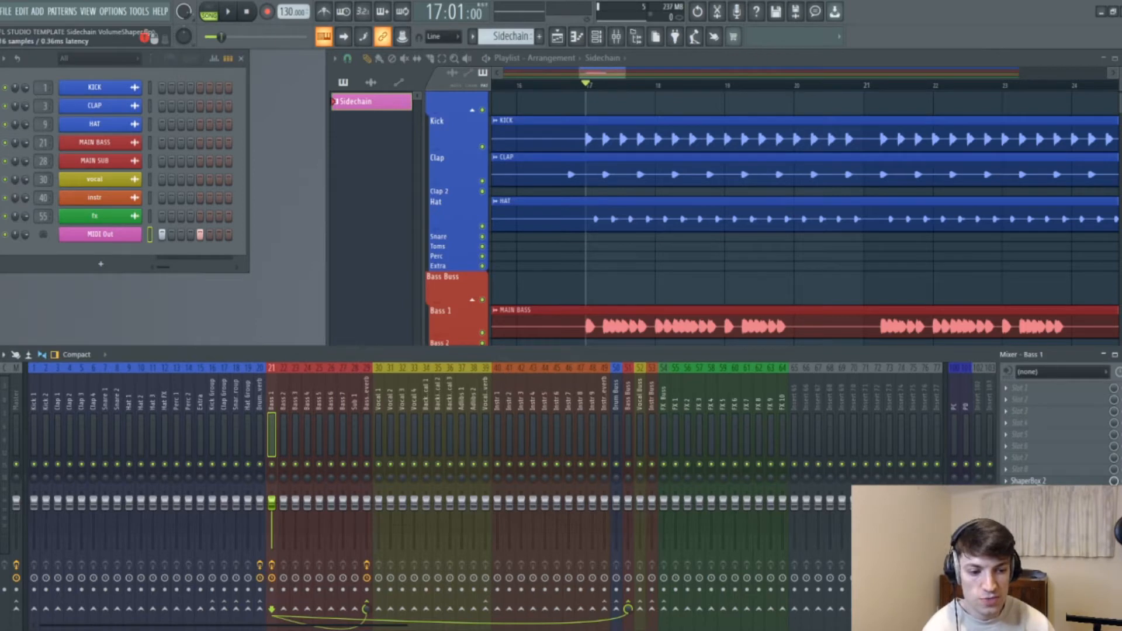
click(1043, 481)
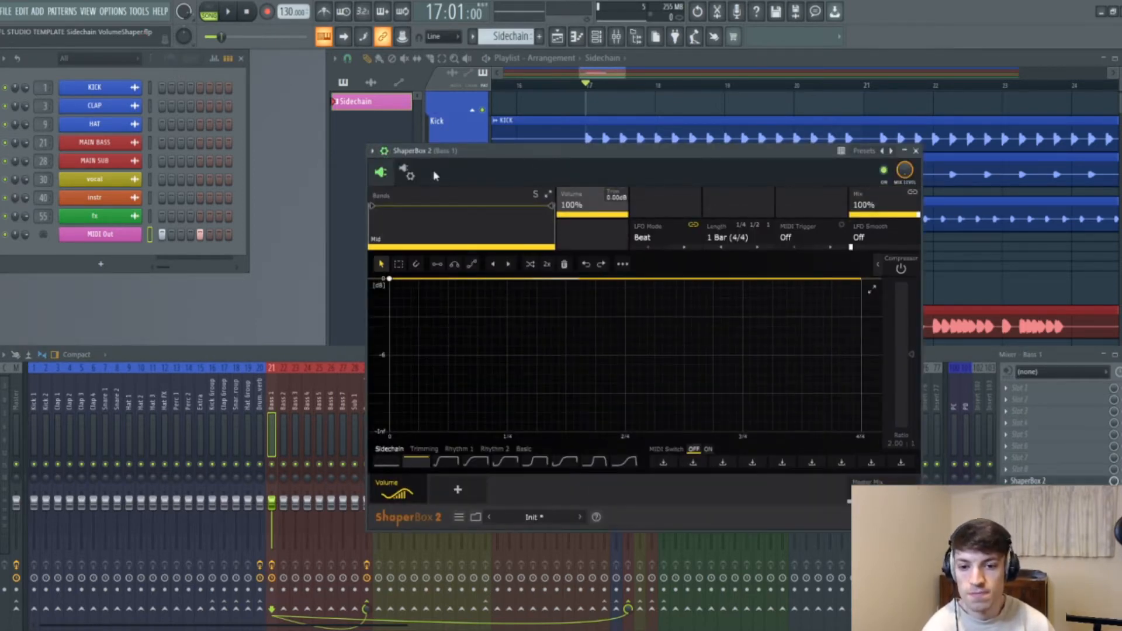
click(384, 151)
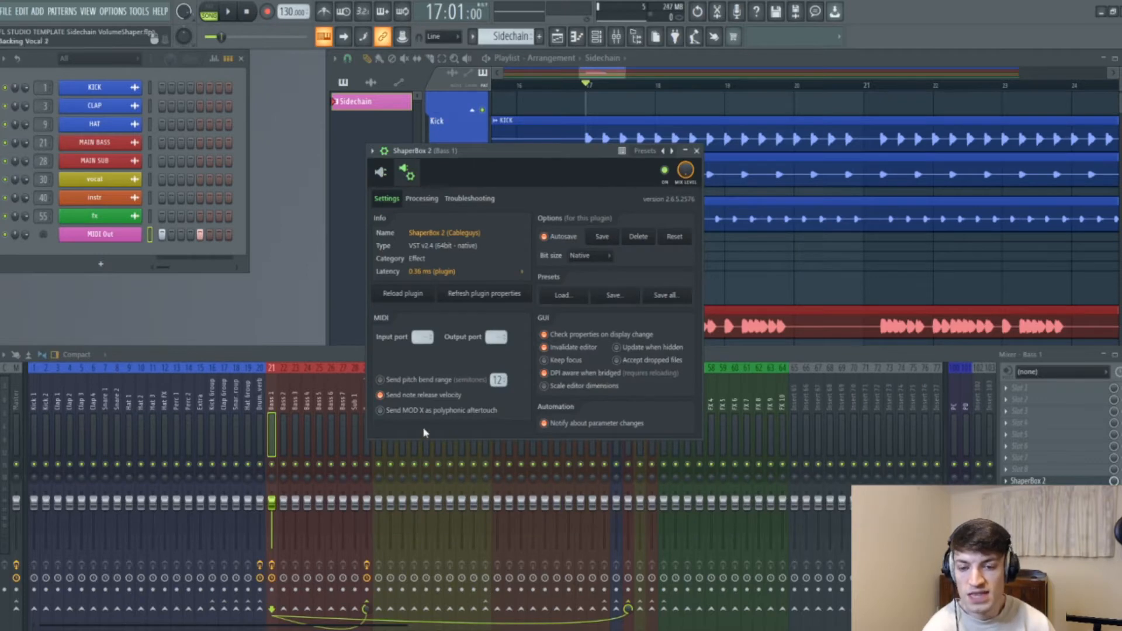
click(420, 337)
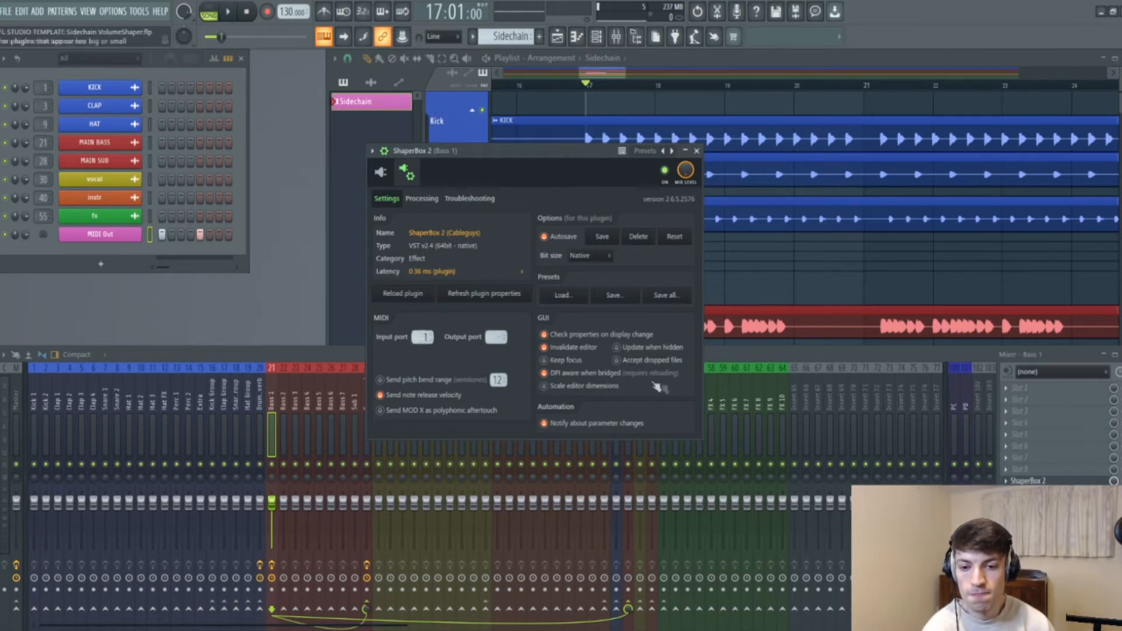
click(388, 179)
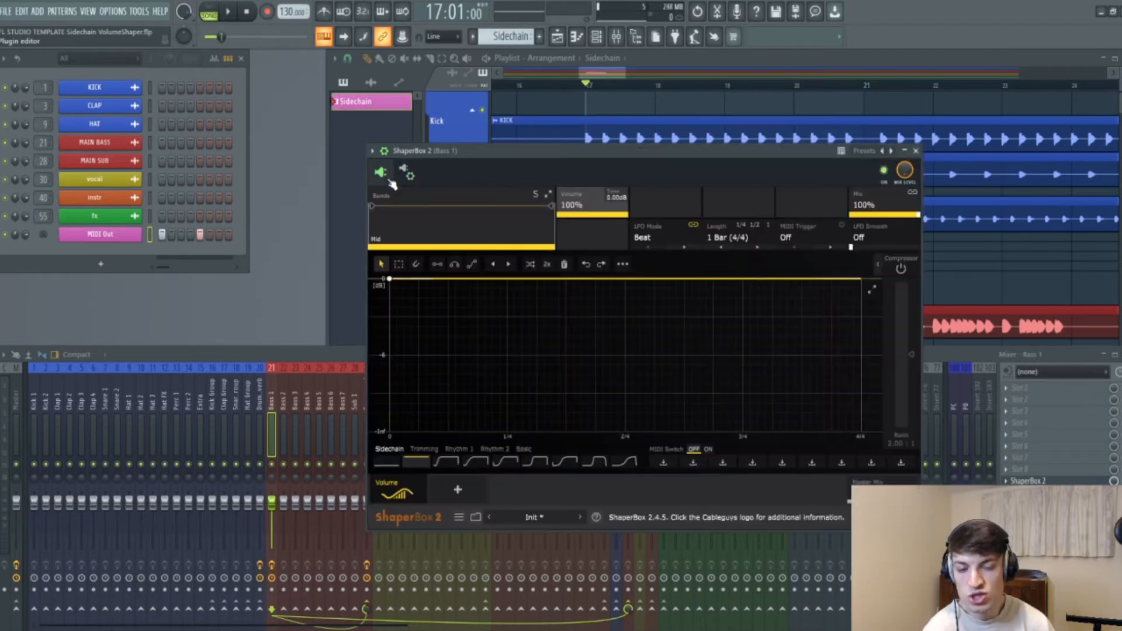
- Set the Volume shaper's MIDI Trigger to On (1-Shot) and its LFO Mode to Hertz, and close ShaperBox 2
click(828, 239)
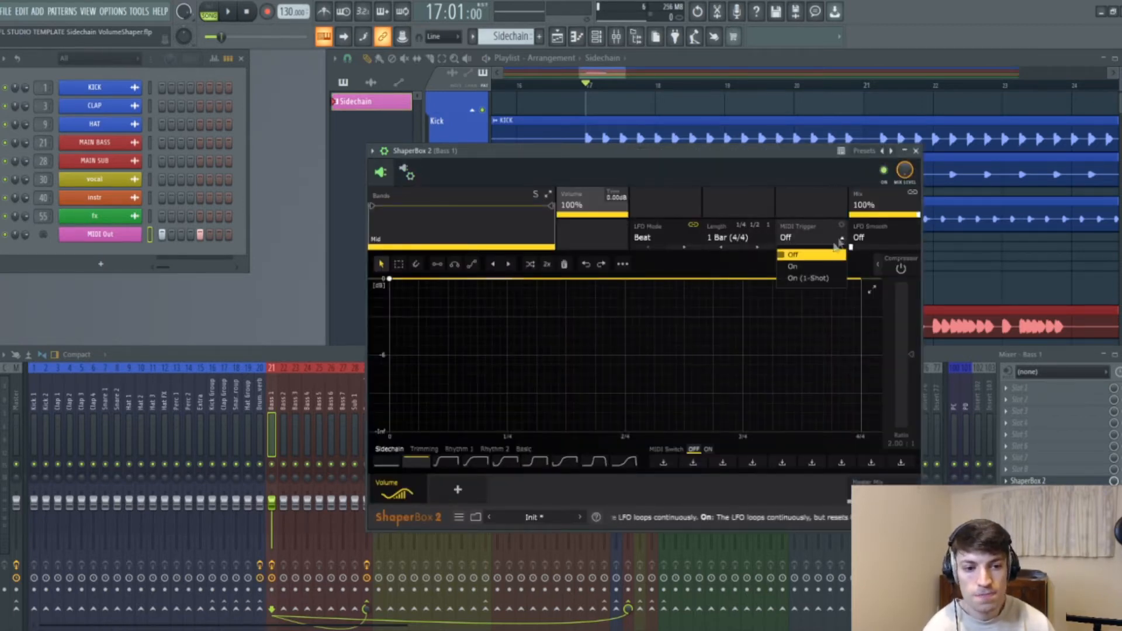
click(812, 278)
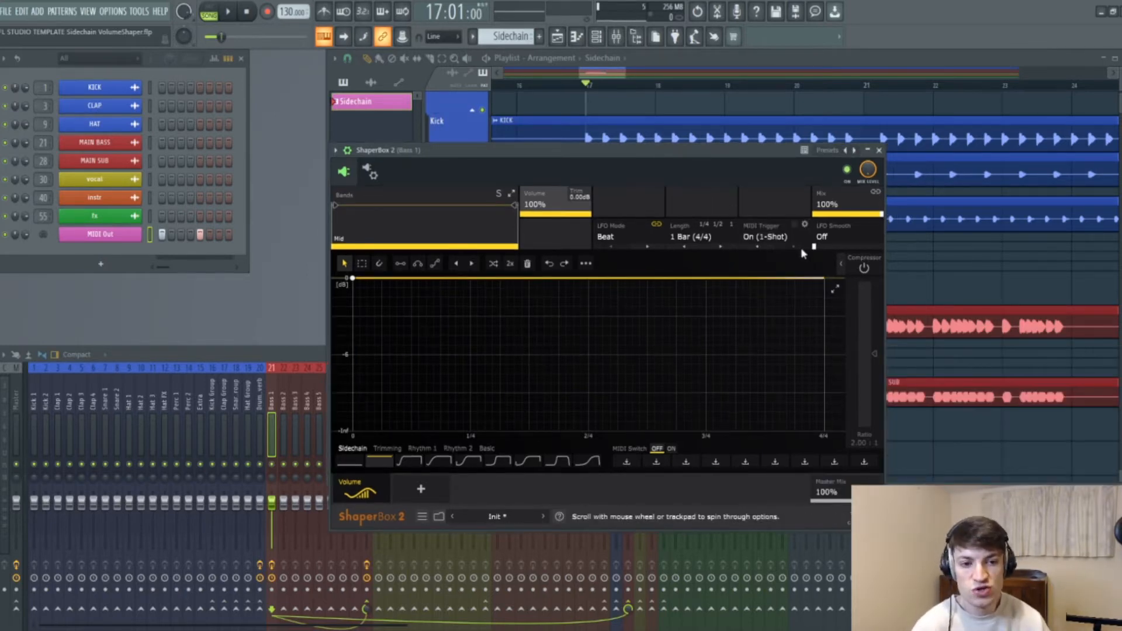
click(655, 238)
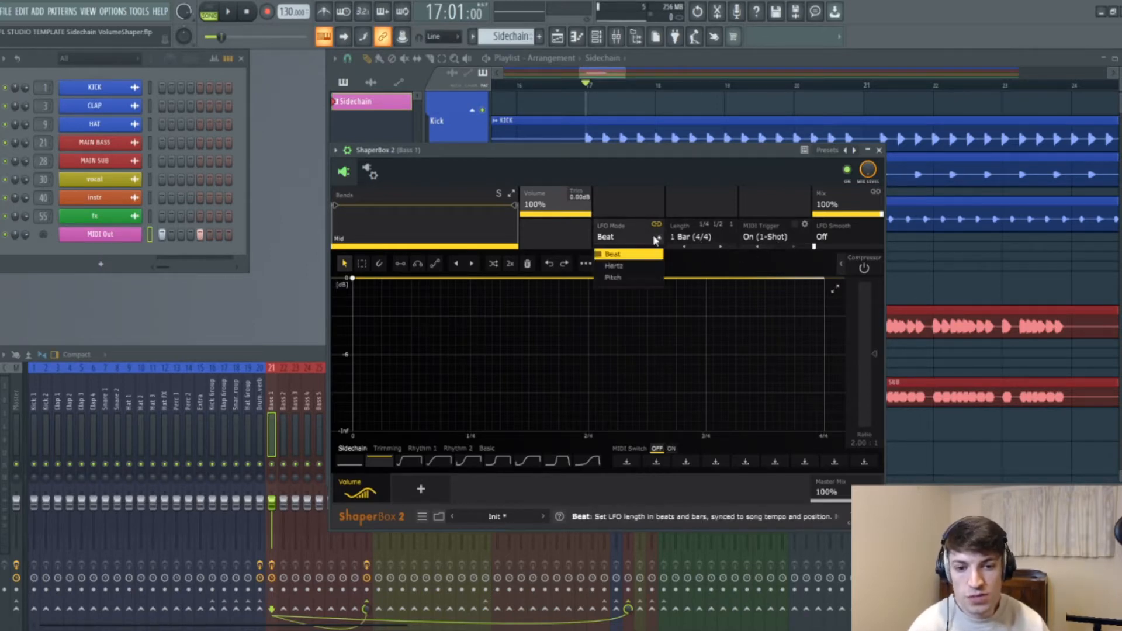
click(633, 264)
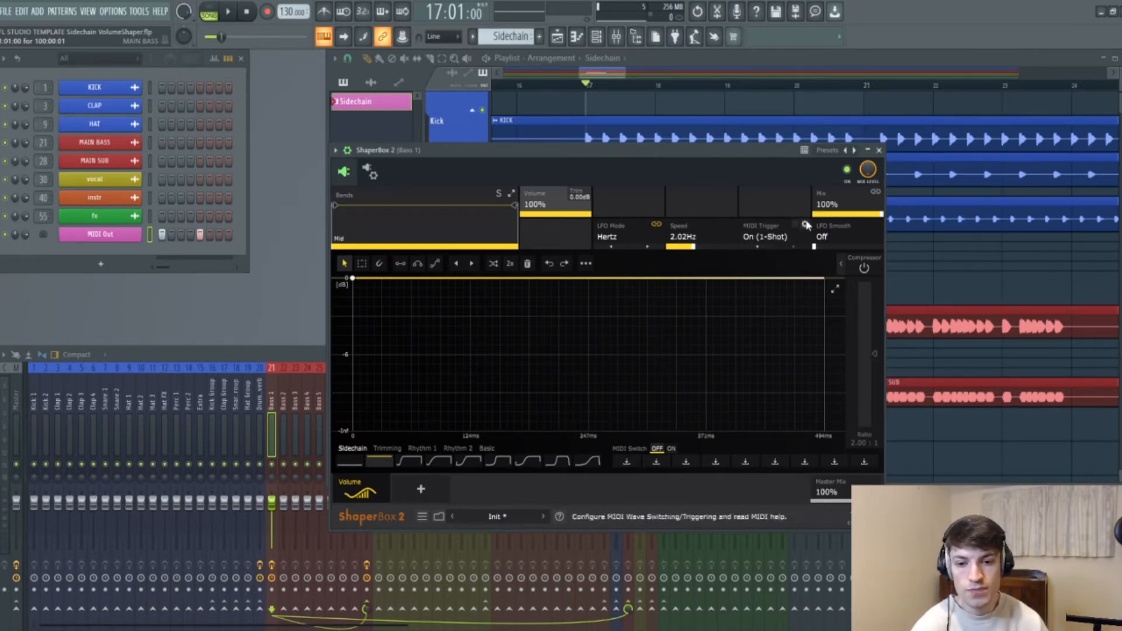
click(879, 151)
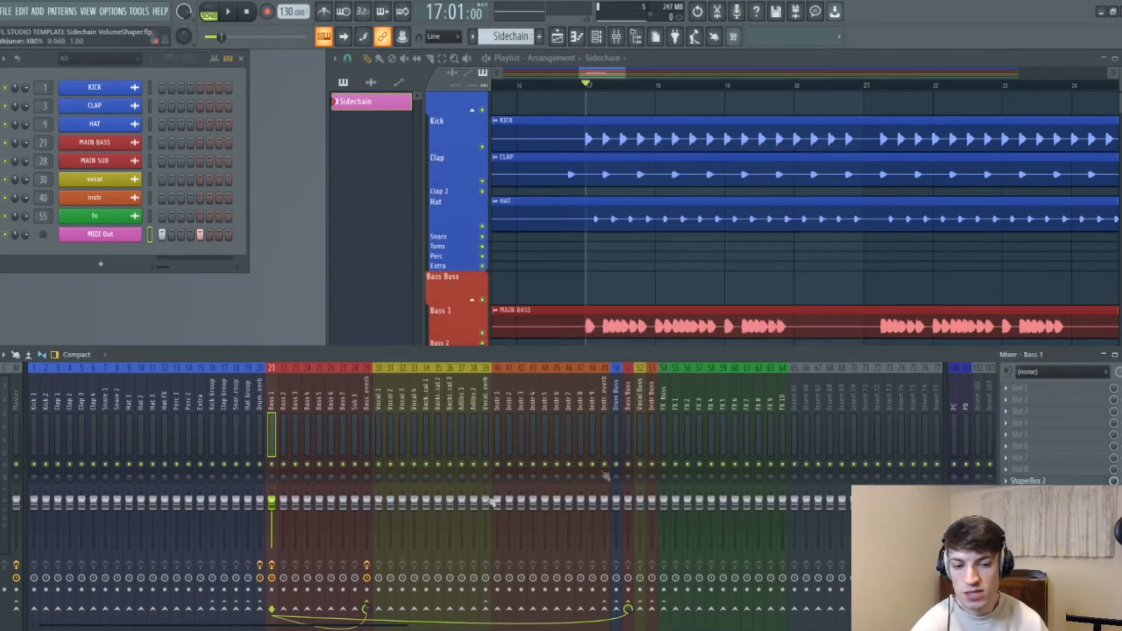
- Select the Bass 1 mixer track and mark bars 17 to 21 in the playlist as the time selection
click(277, 408)
click(272, 409)
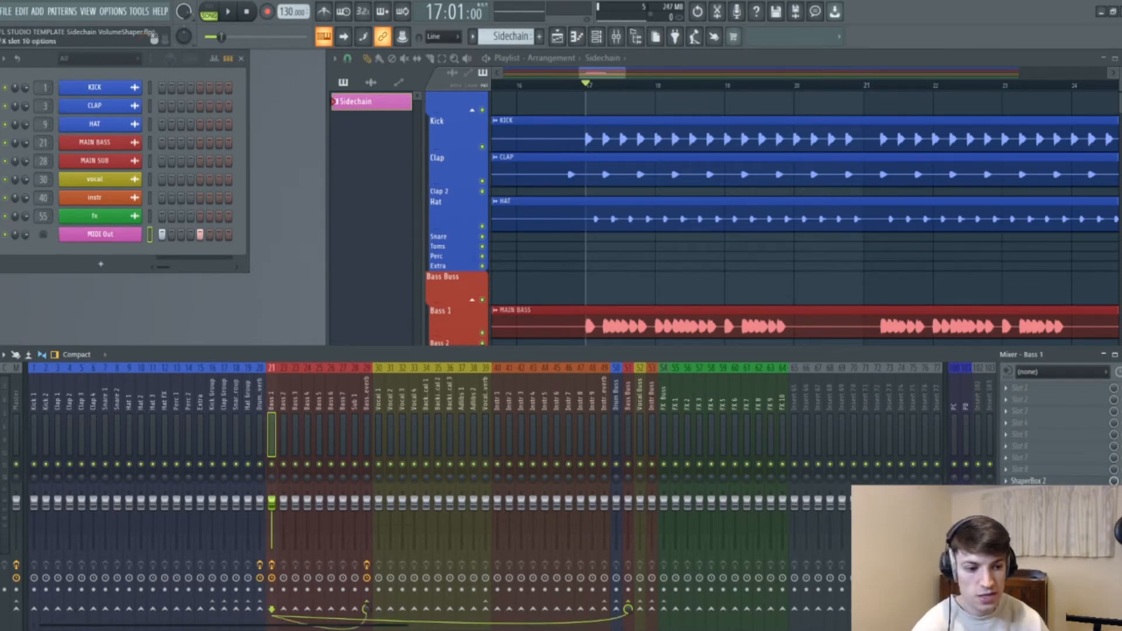
drag(590, 89, 854, 95)
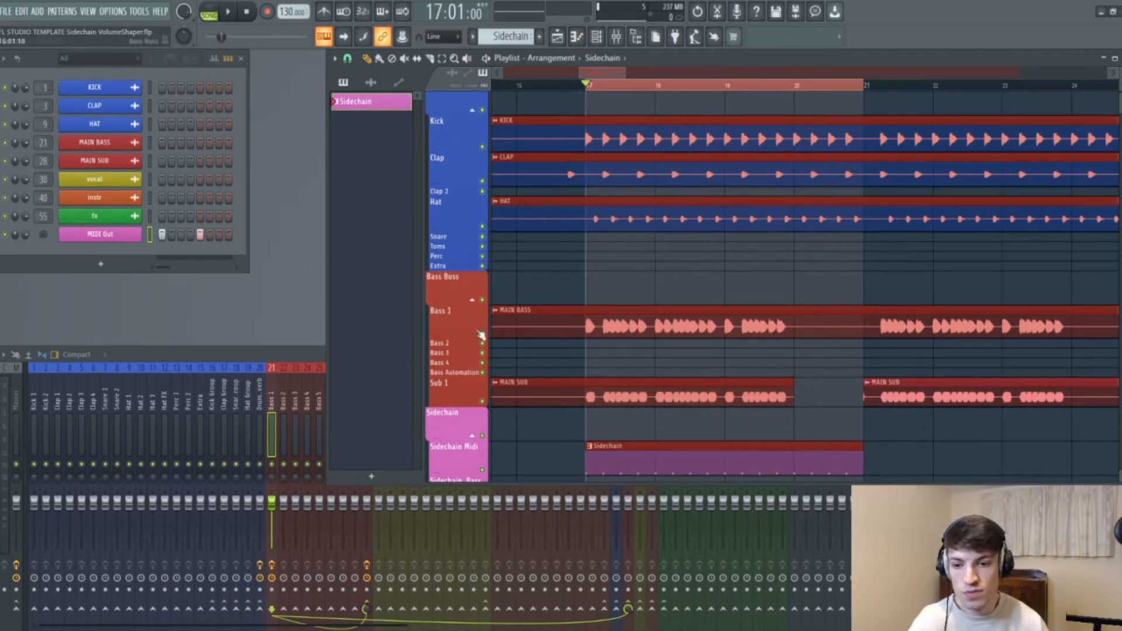
- Create an automation clip for the mix level of ShaperBox 2 on Bass 1, spanning bars 17 to 21
double_click(312, 357)
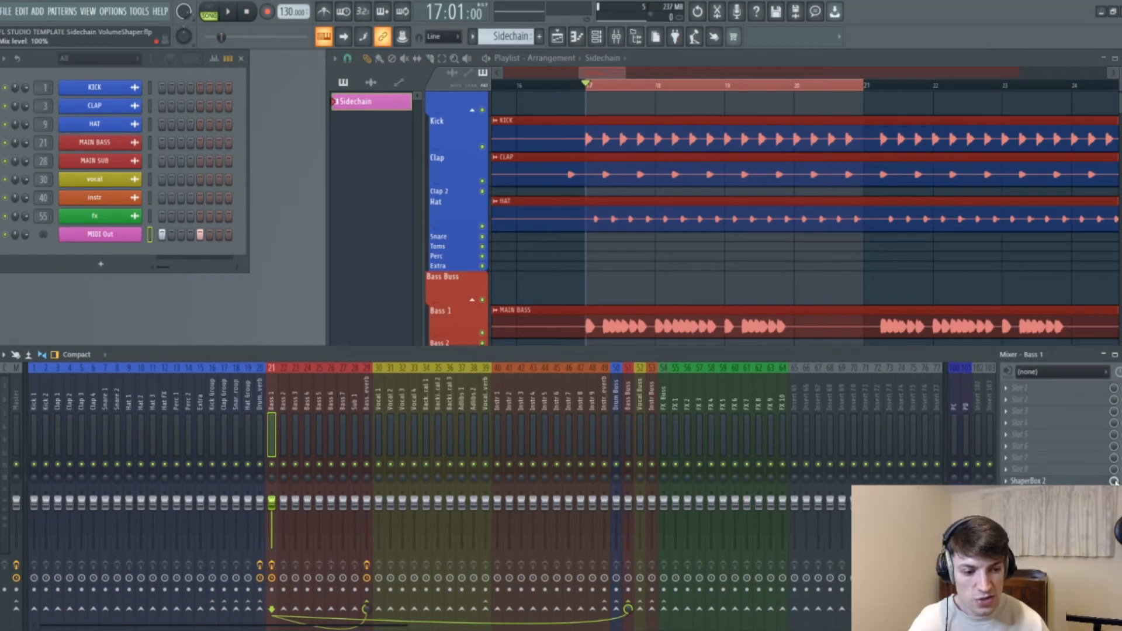
right_click(1114, 481)
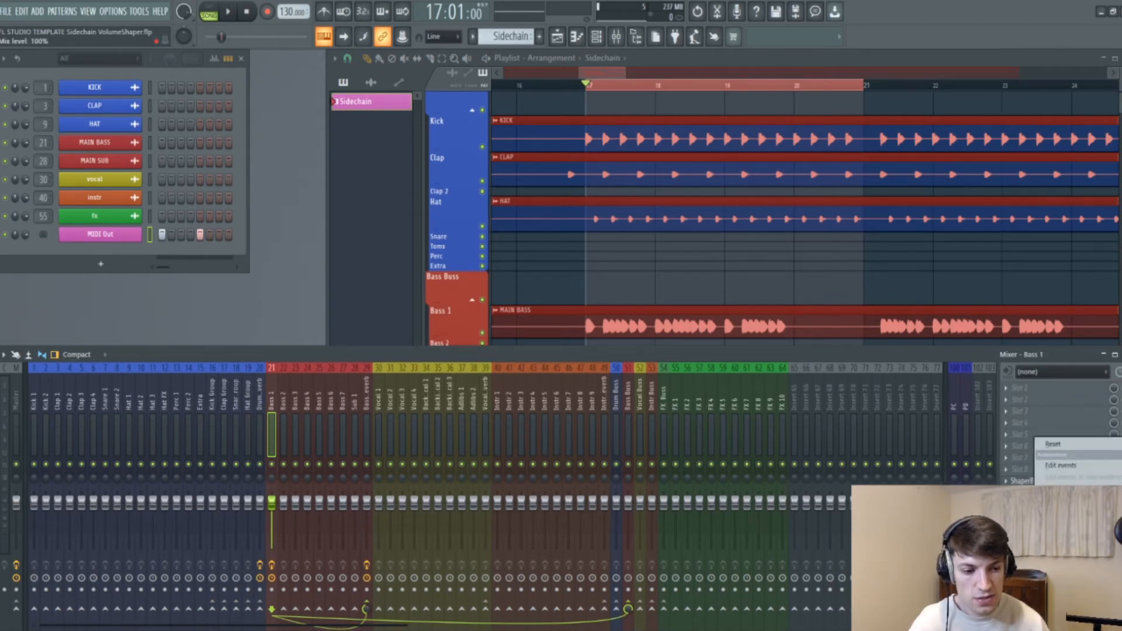
click(1058, 455)
click(606, 129)
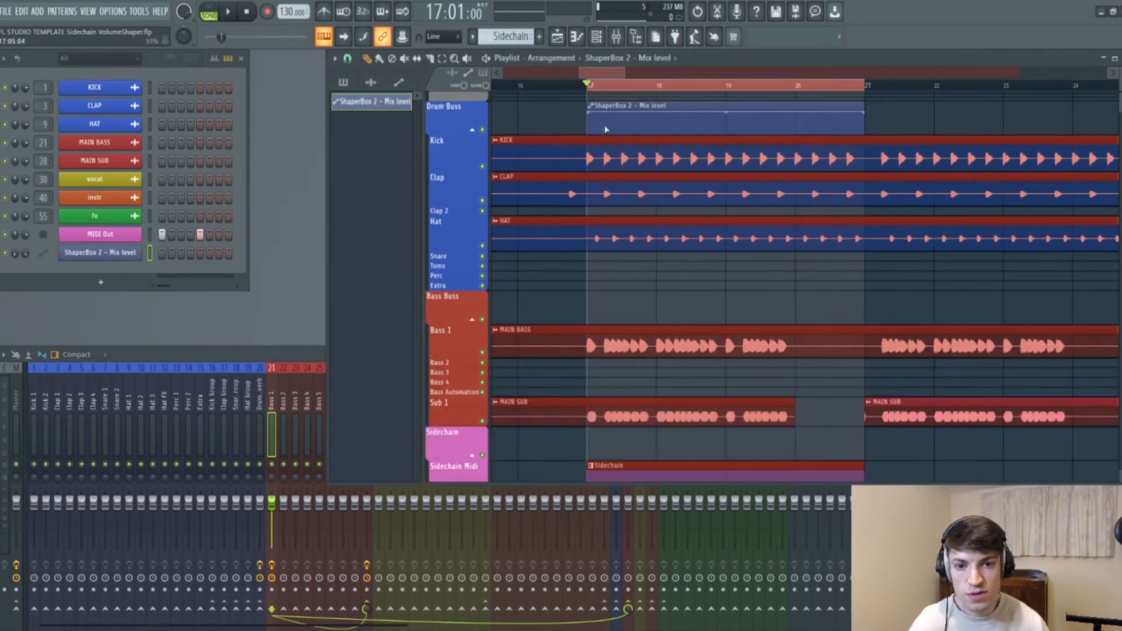
- Shape the mix level automation to jump from 0% to 100% at bar 17 and drop back to 0% at bar 21
right_click(655, 111)
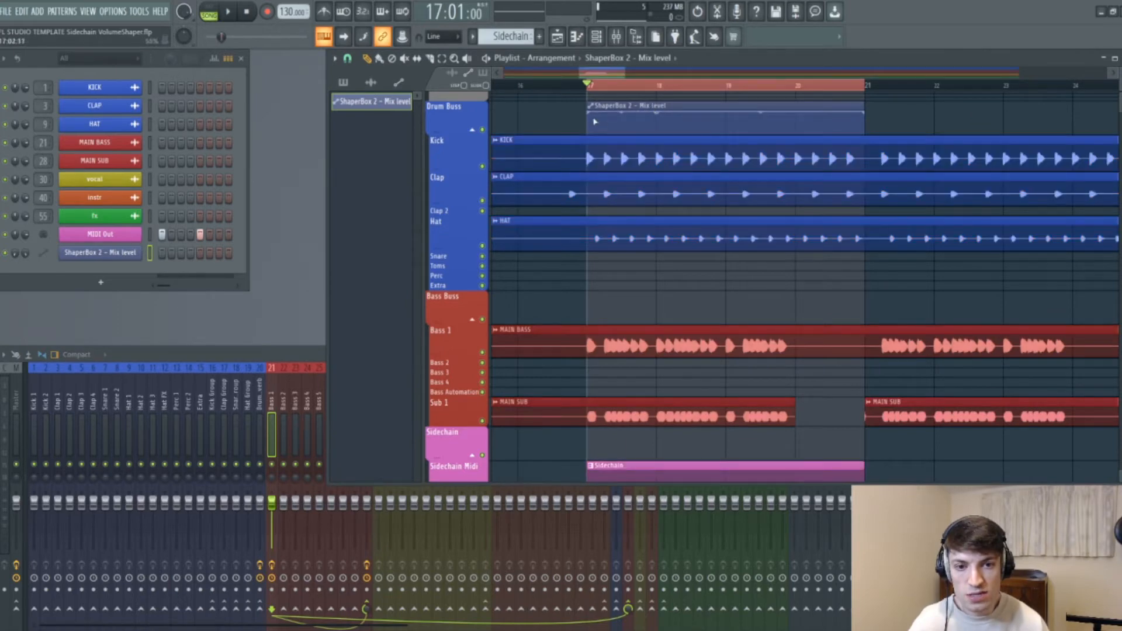
drag(590, 114, 582, 146)
drag(664, 115, 586, 106)
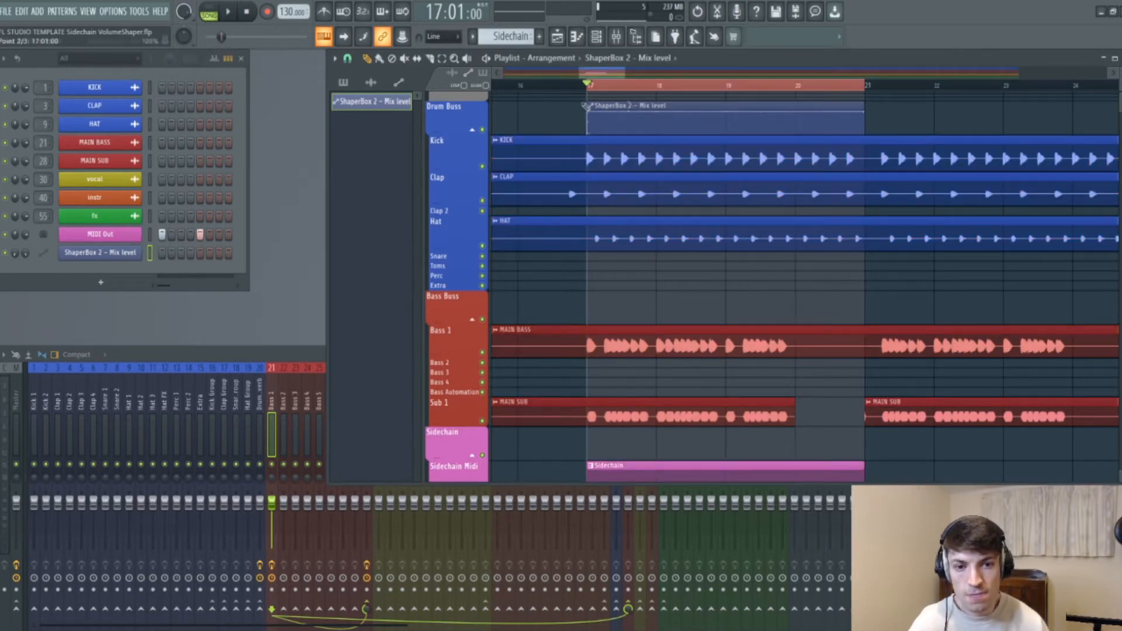
right_click(795, 111)
drag(863, 111, 862, 149)
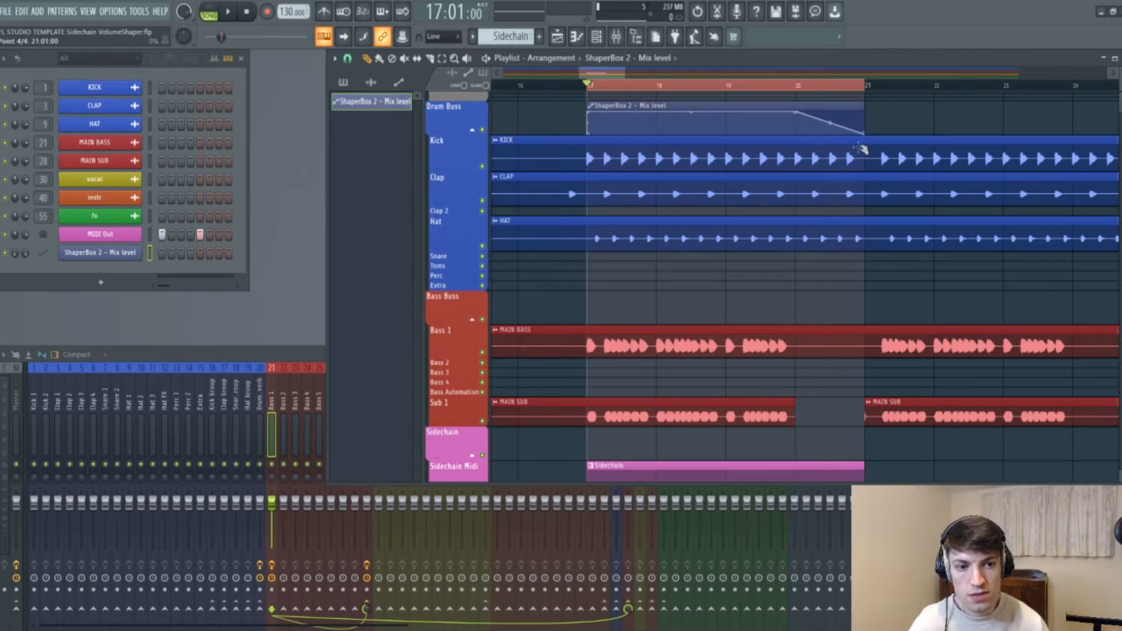
drag(800, 113, 869, 108)
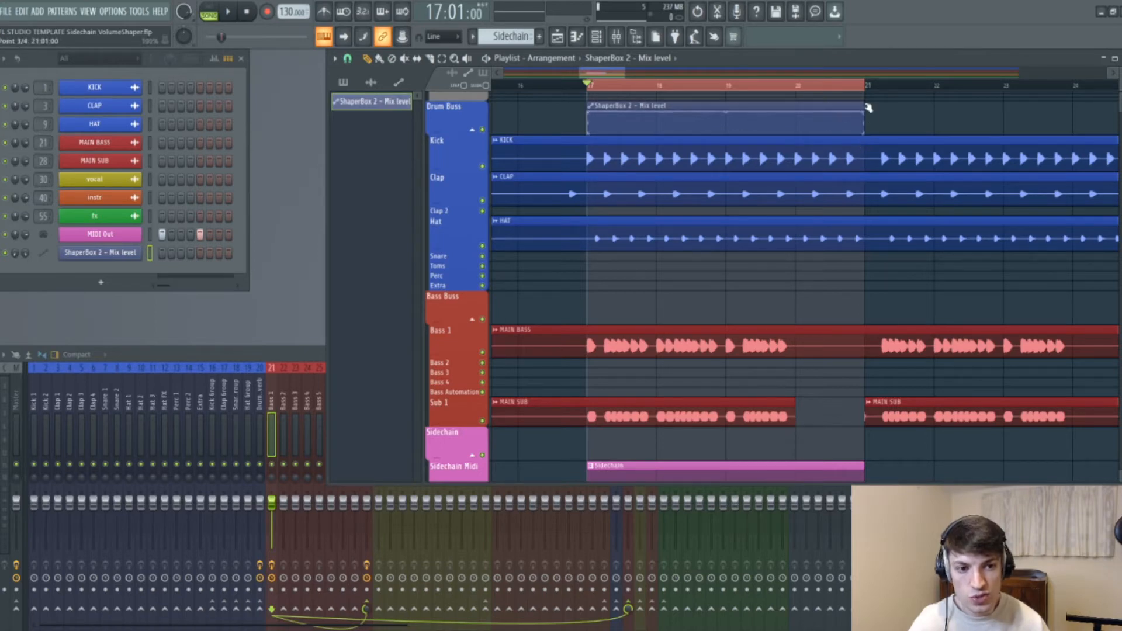
- Move the ShaperBox 2 mix level automation clip to the Sidechain Bass Automation track at bar 17
drag(659, 126, 661, 372)
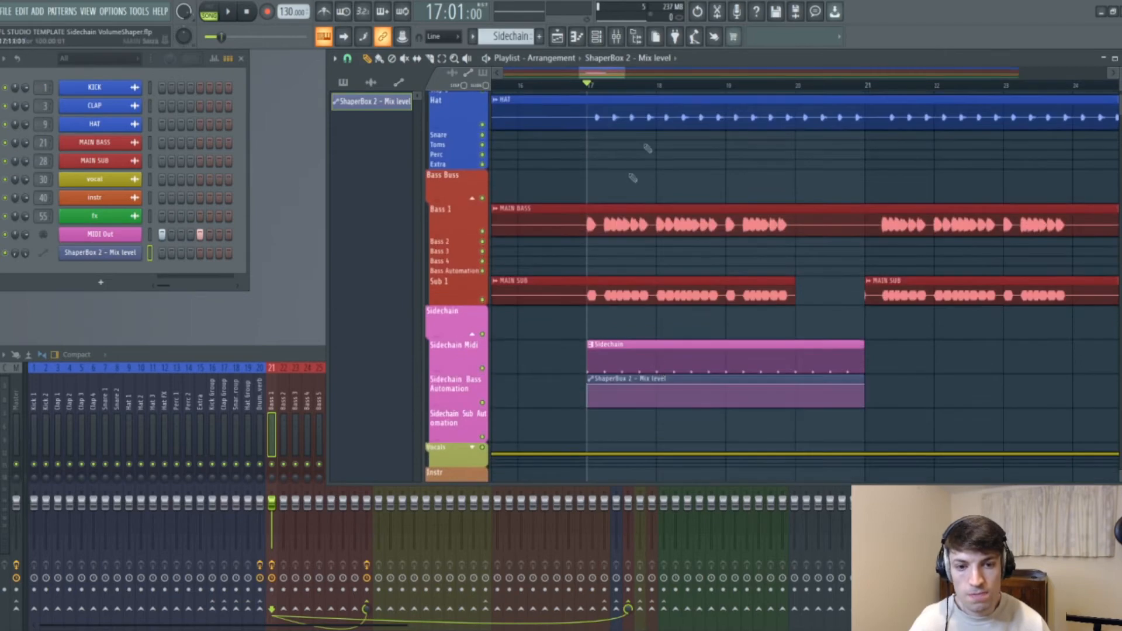
scroll(647, 174, up, 2)
scroll(649, 180, down, 1)
scroll(678, 235, up, 1)
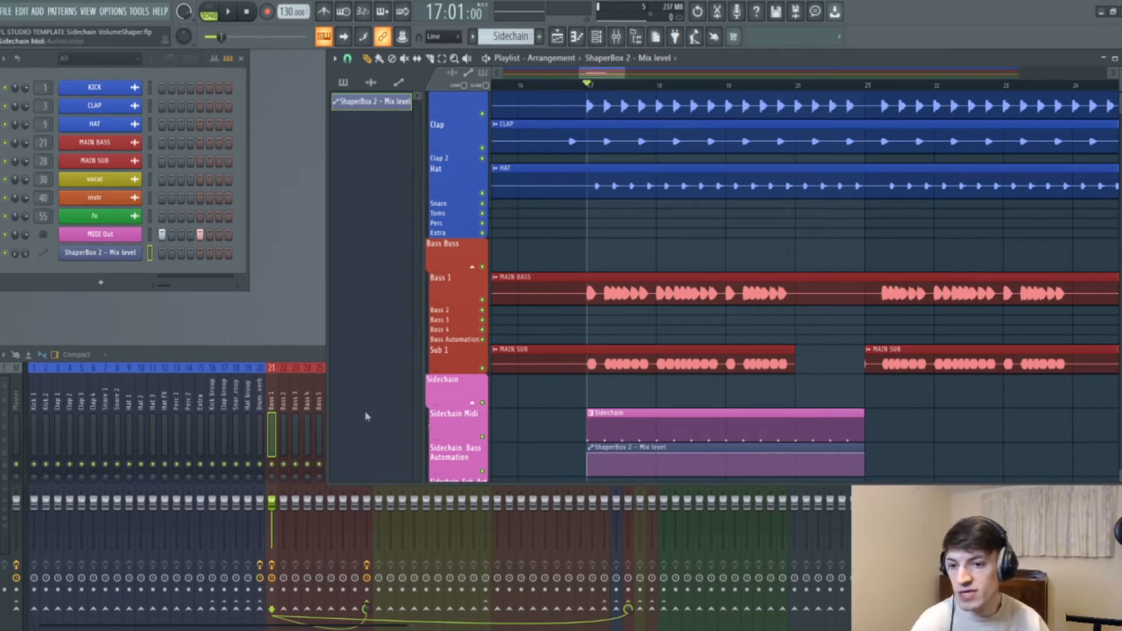
- Recolor the ShaperBox 2 mix level automation channel with the saved pink used for the sidechain tracks
right_click(147, 250)
click(202, 292)
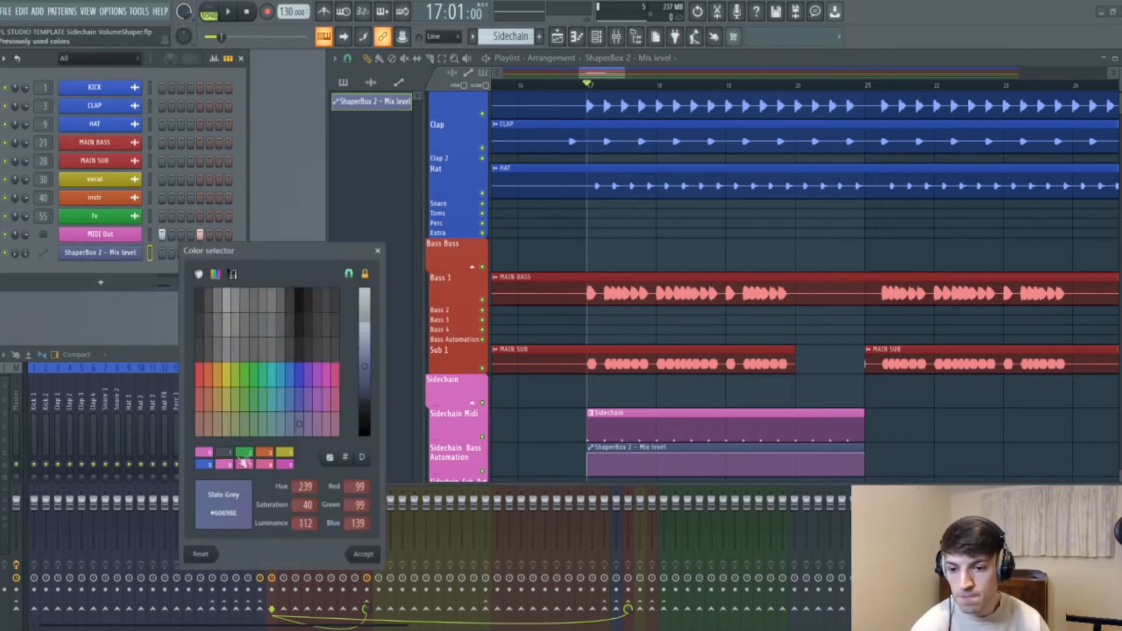
click(208, 455)
click(366, 554)
scroll(585, 169, down, 2)
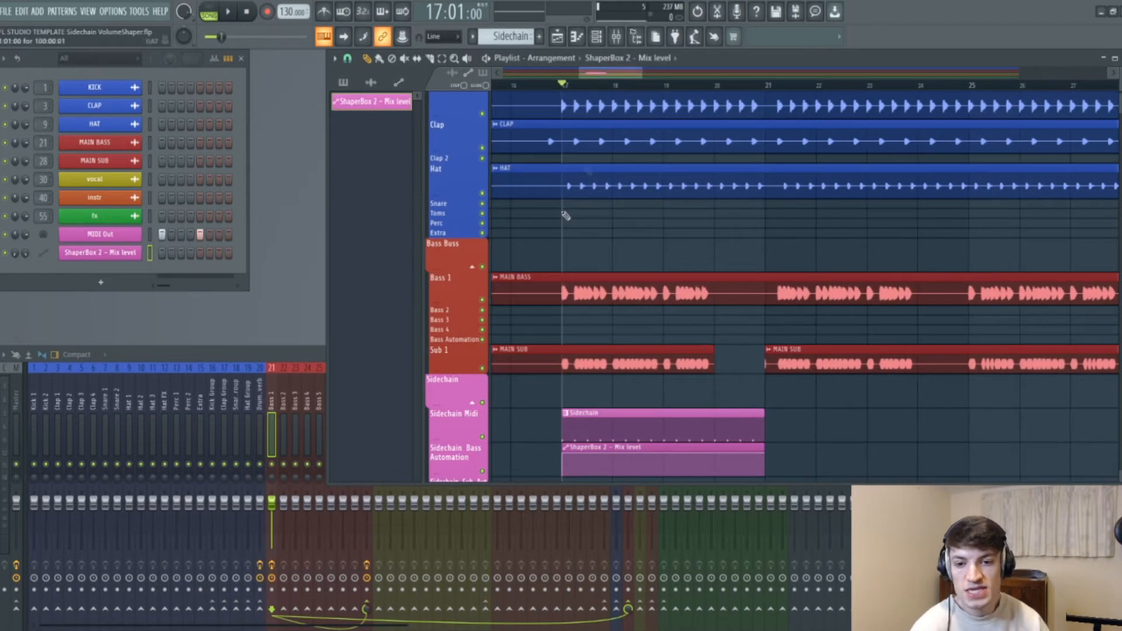
- Play from bar 17 while bending a second dip into the Bass 1 volume curve at about 200 ms, stop playback and close ShaperBox 2
click(310, 358)
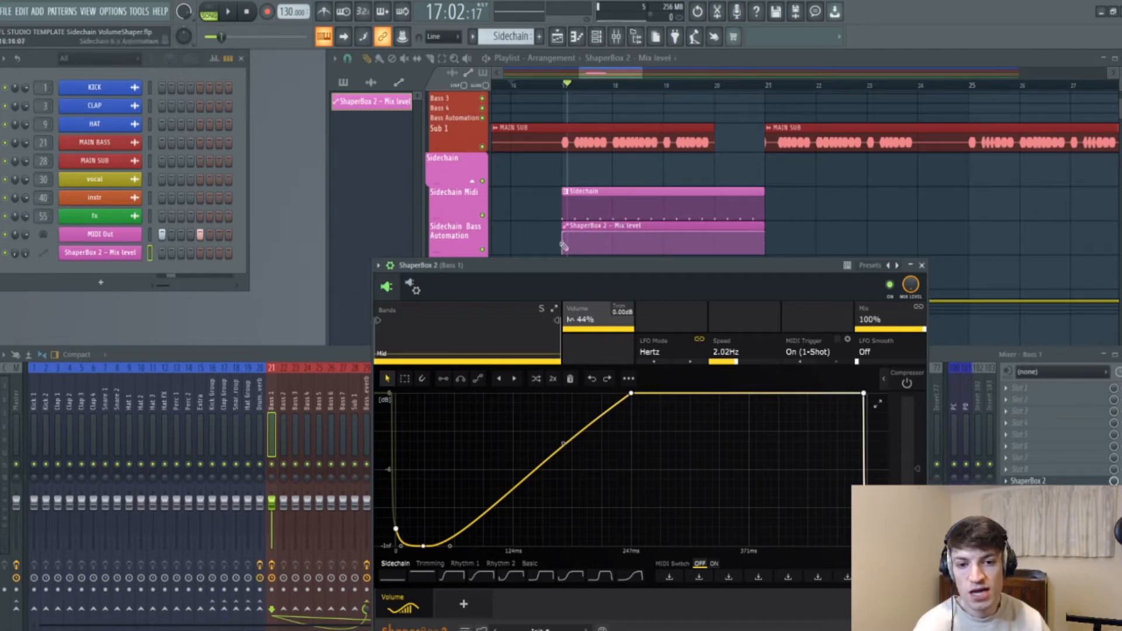
click(567, 88)
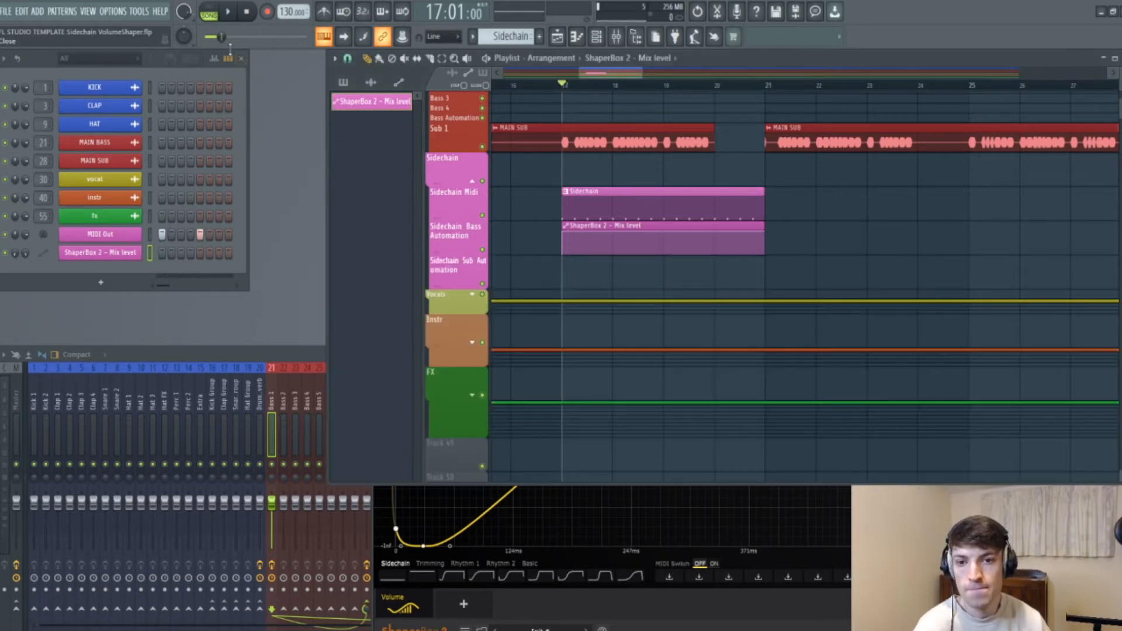
key(space)
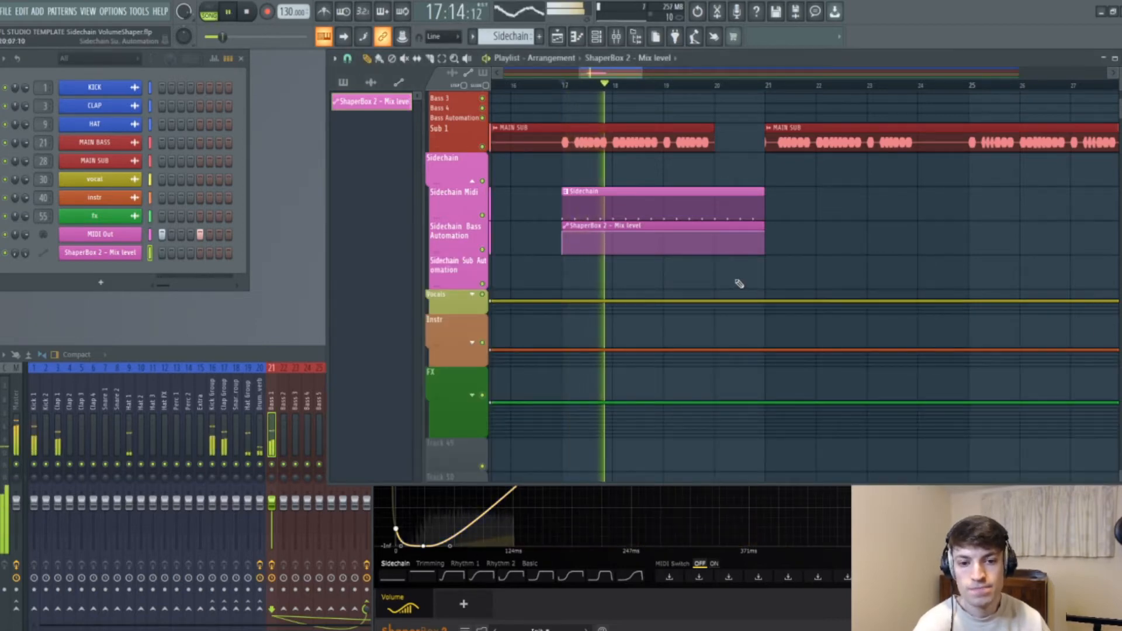
click(579, 517)
drag(578, 517, 585, 537)
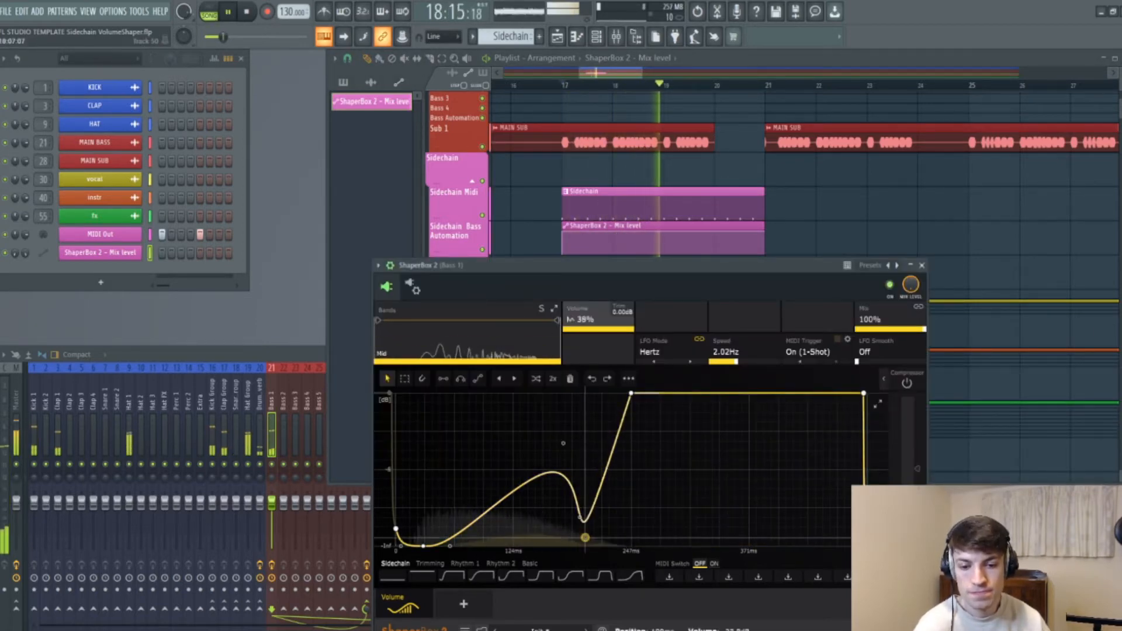
drag(562, 443, 554, 480)
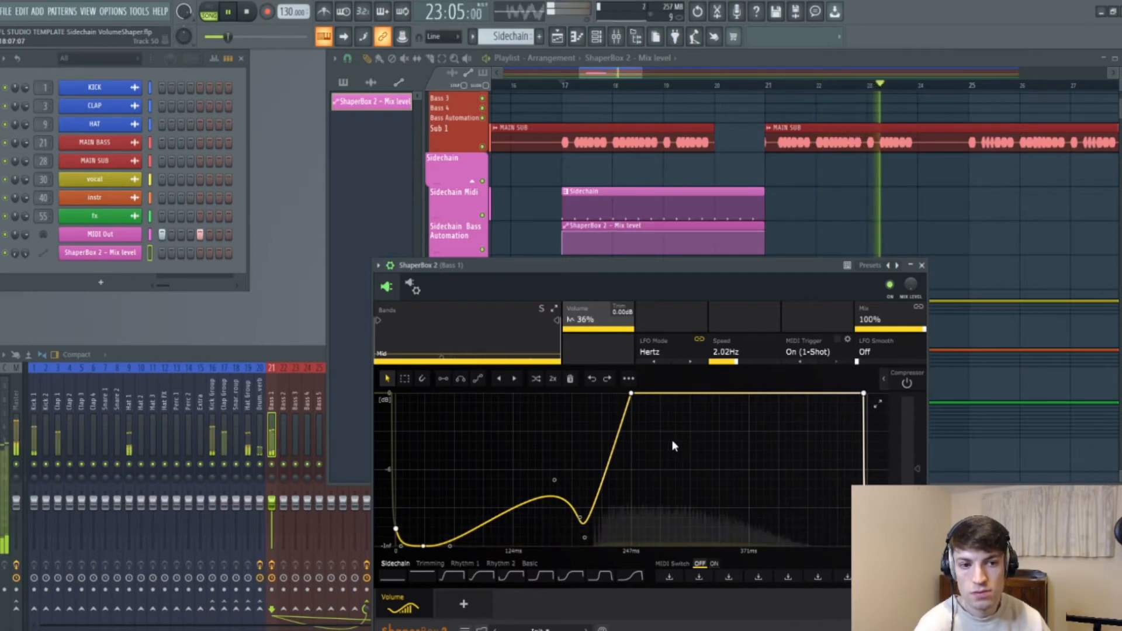
click(228, 12)
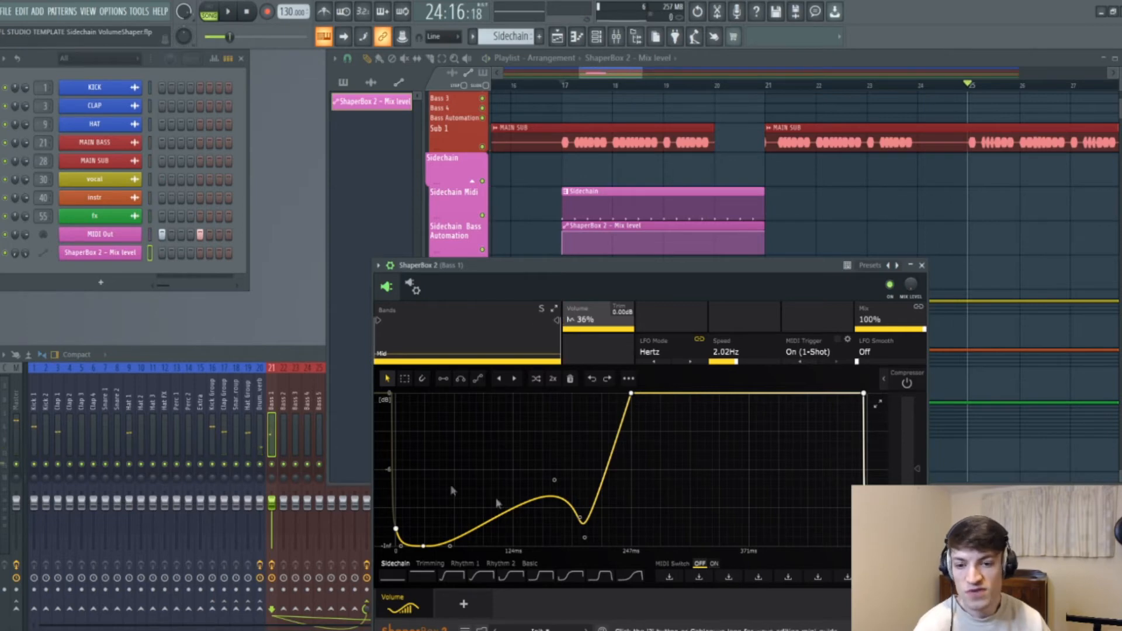
click(921, 266)
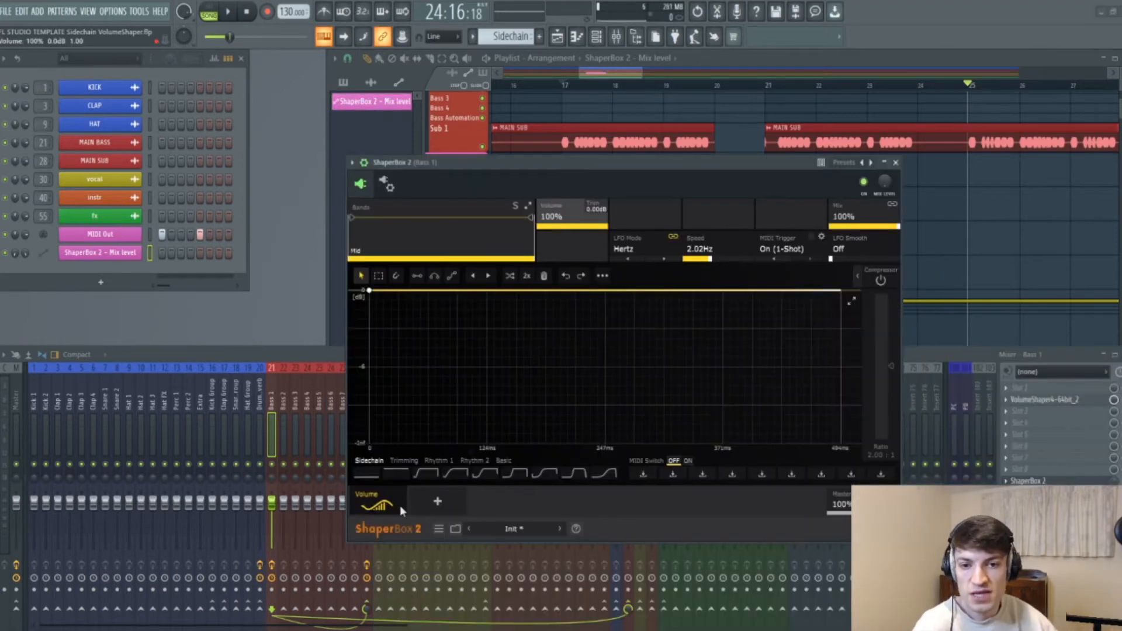
- Select the High band in ShaperBox 2 on Bass 1 and apply the third Sidechain preset curve, keeping its original points
drag(625, 168, 588, 166)
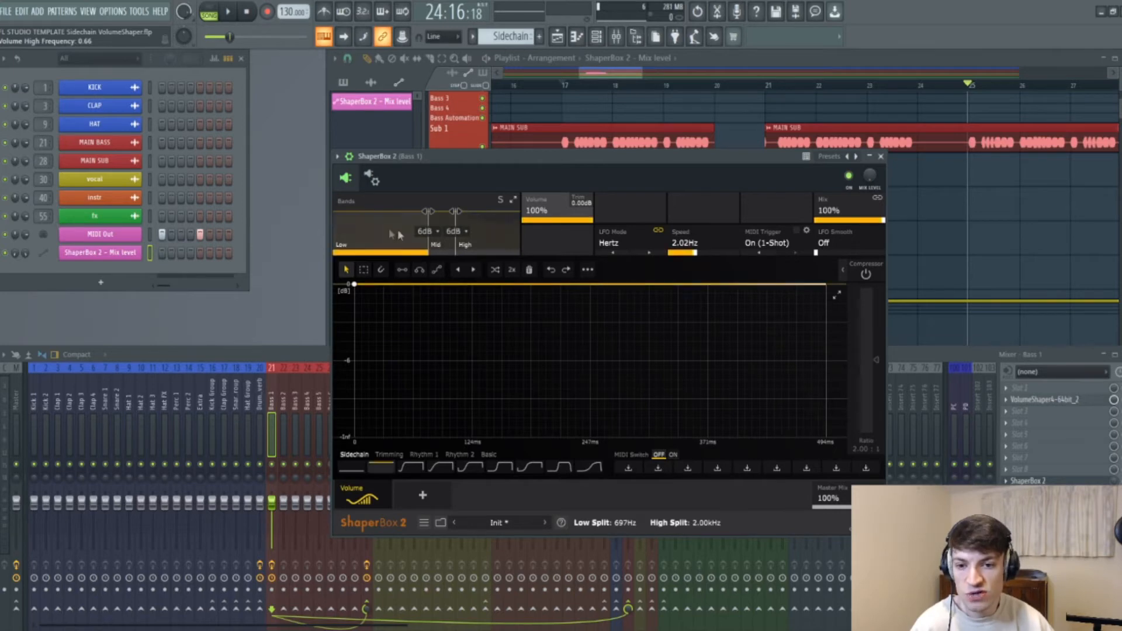
click(484, 224)
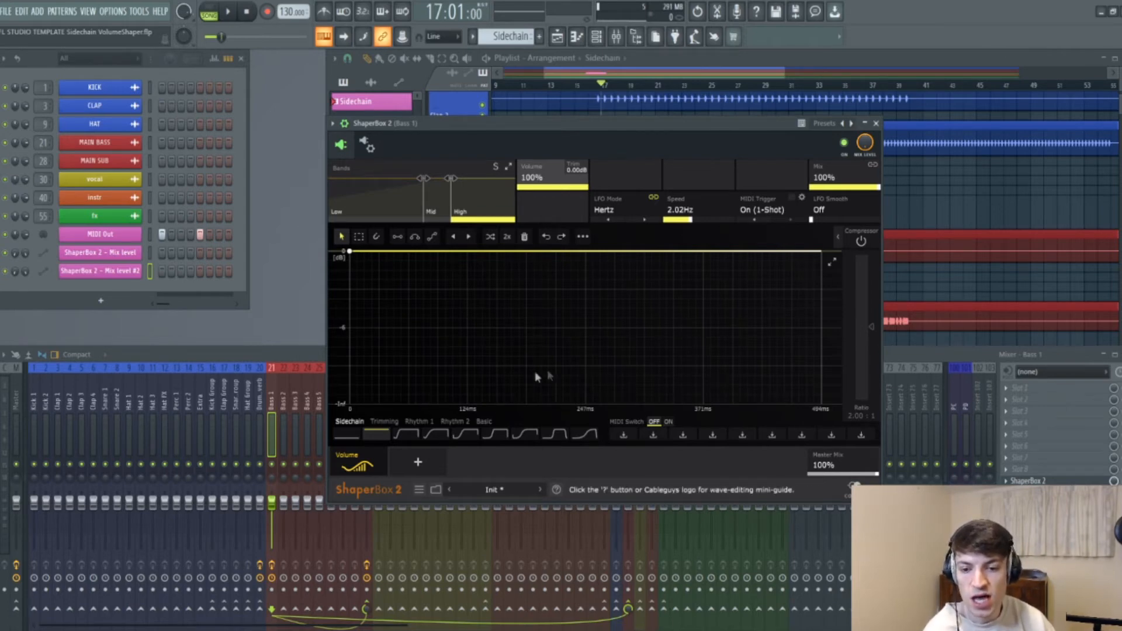
click(405, 436)
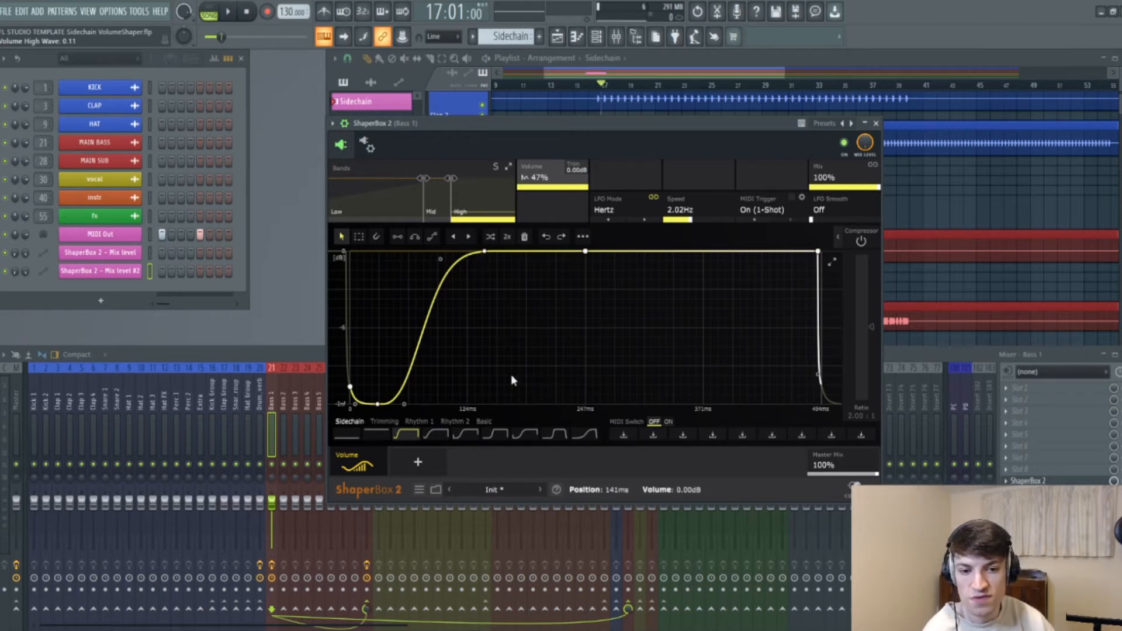
click(428, 323)
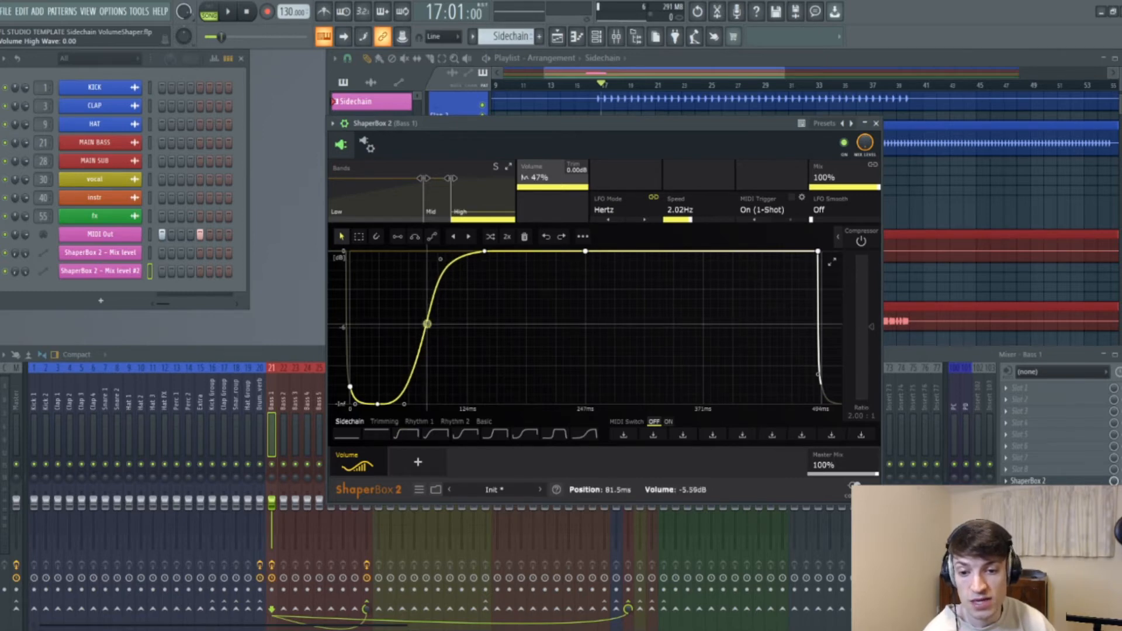
double_click(427, 323)
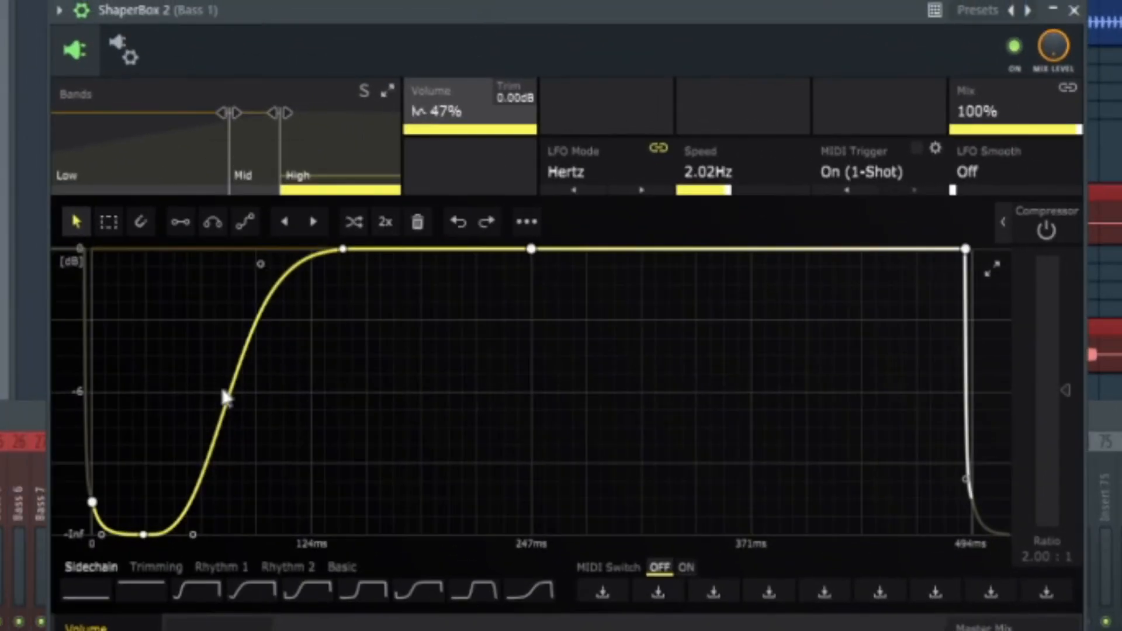
- Start playback and shorten the High band's dip by steepening its rise and pulling the full-volume point closer to the curve's start
key(space)
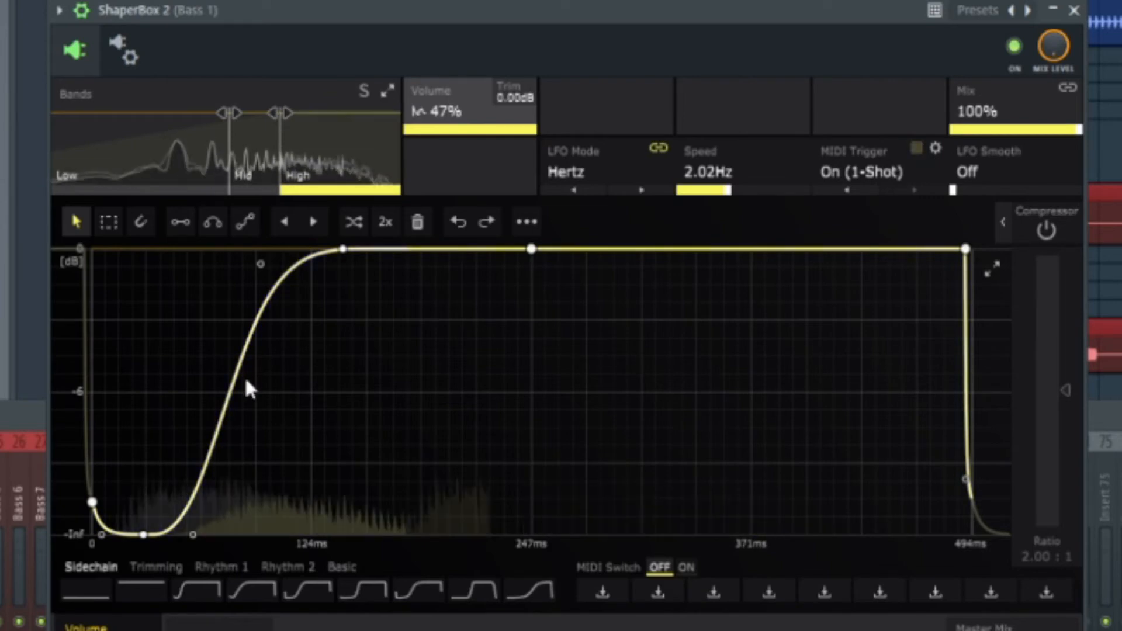
drag(260, 264, 216, 263)
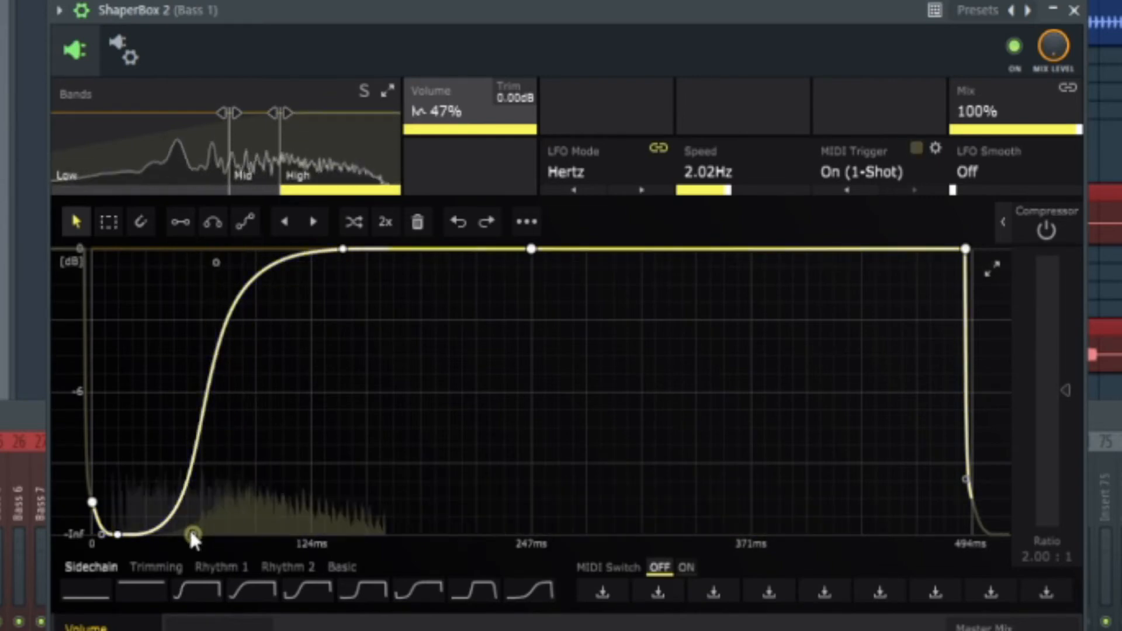
drag(193, 534, 130, 534)
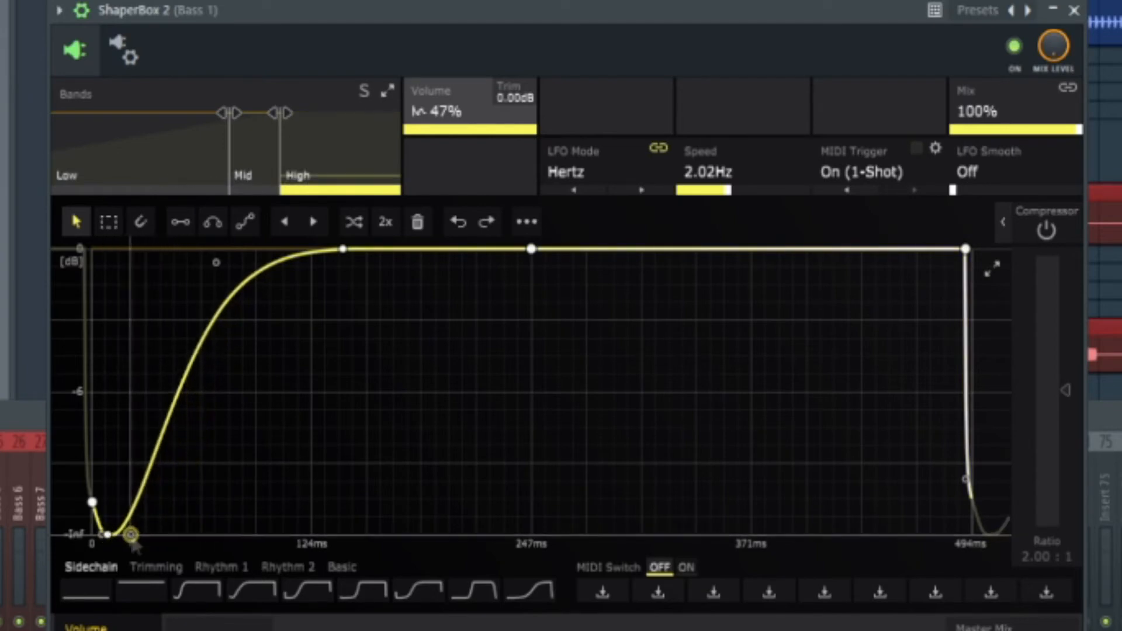
drag(216, 266, 200, 249)
drag(342, 249, 173, 248)
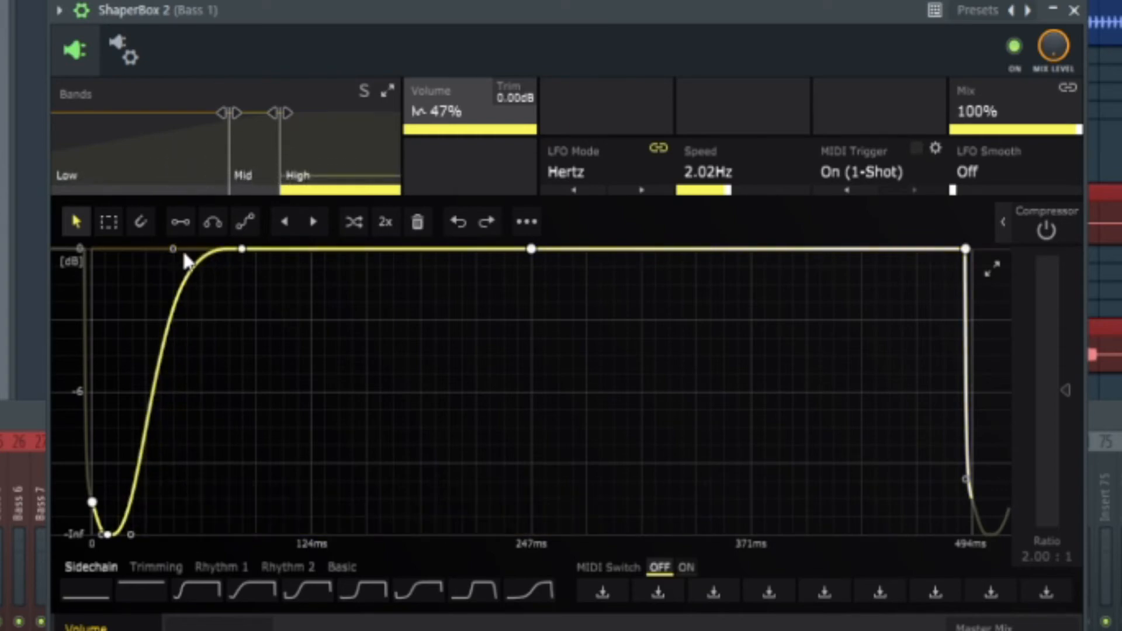
- Fine-tune the High band's rise so the curve reaches full volume at about 100 ms
drag(173, 249, 210, 248)
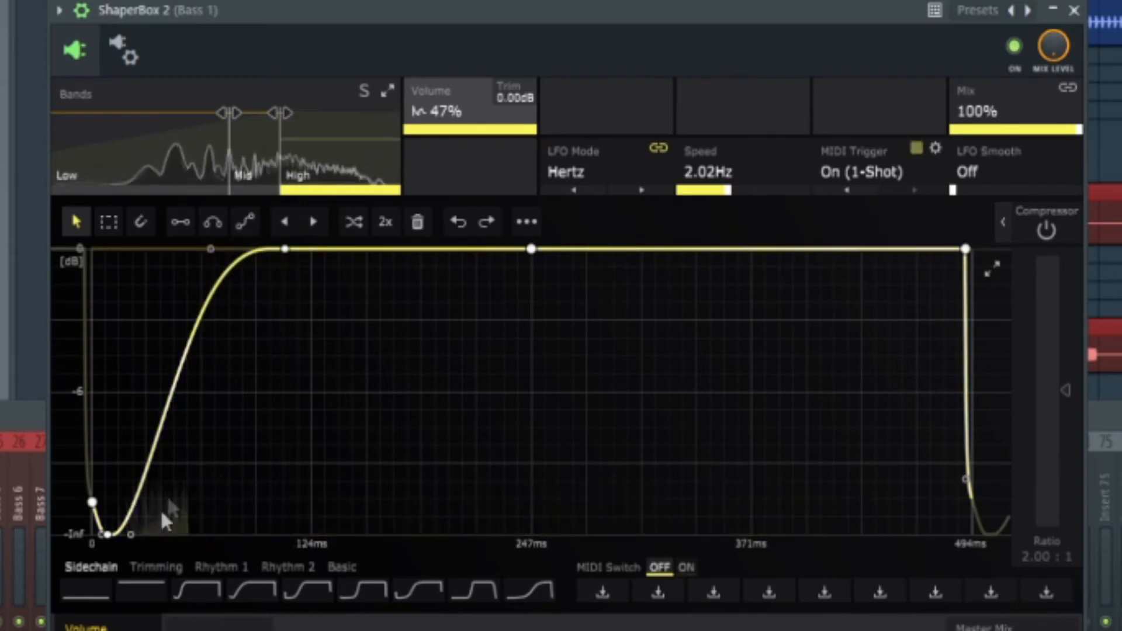
drag(211, 249, 182, 249)
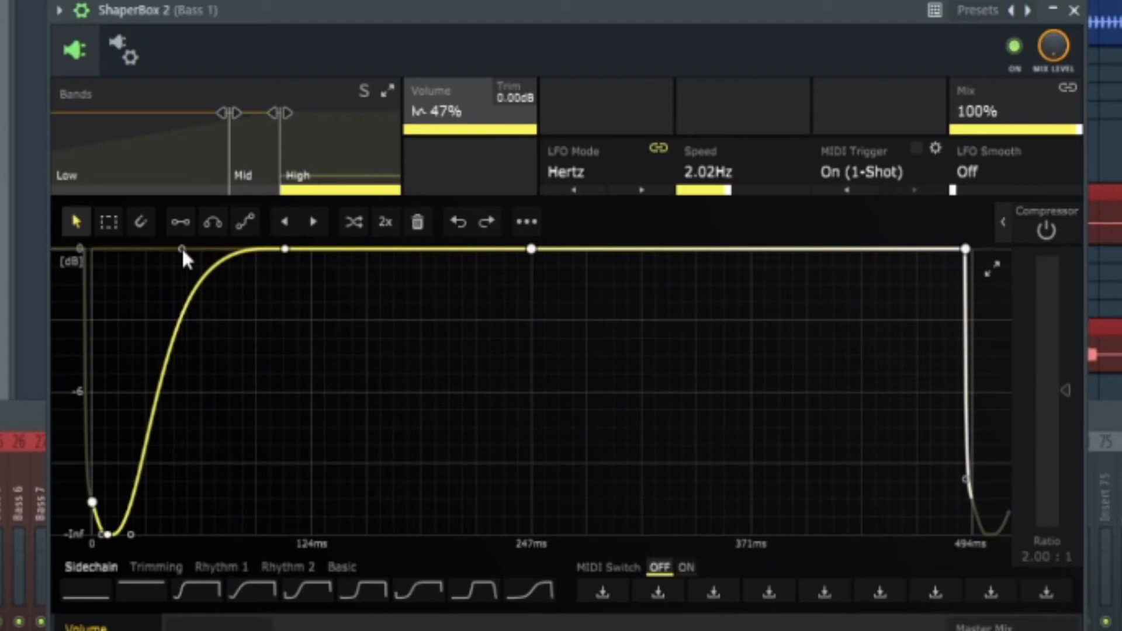
drag(283, 249, 266, 250)
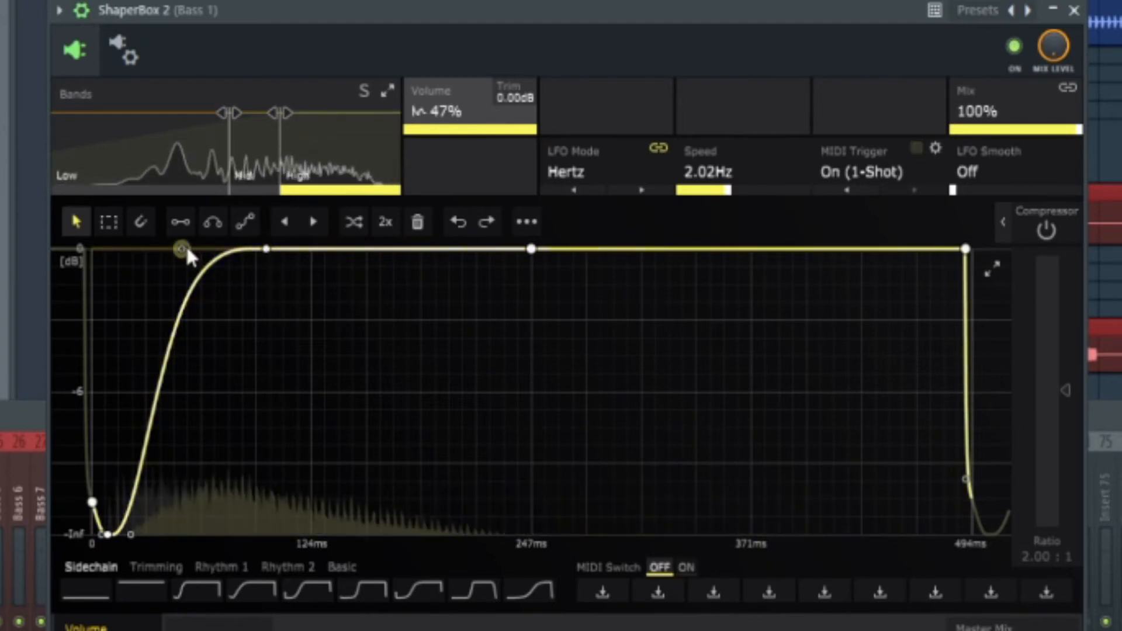
drag(187, 249, 185, 249)
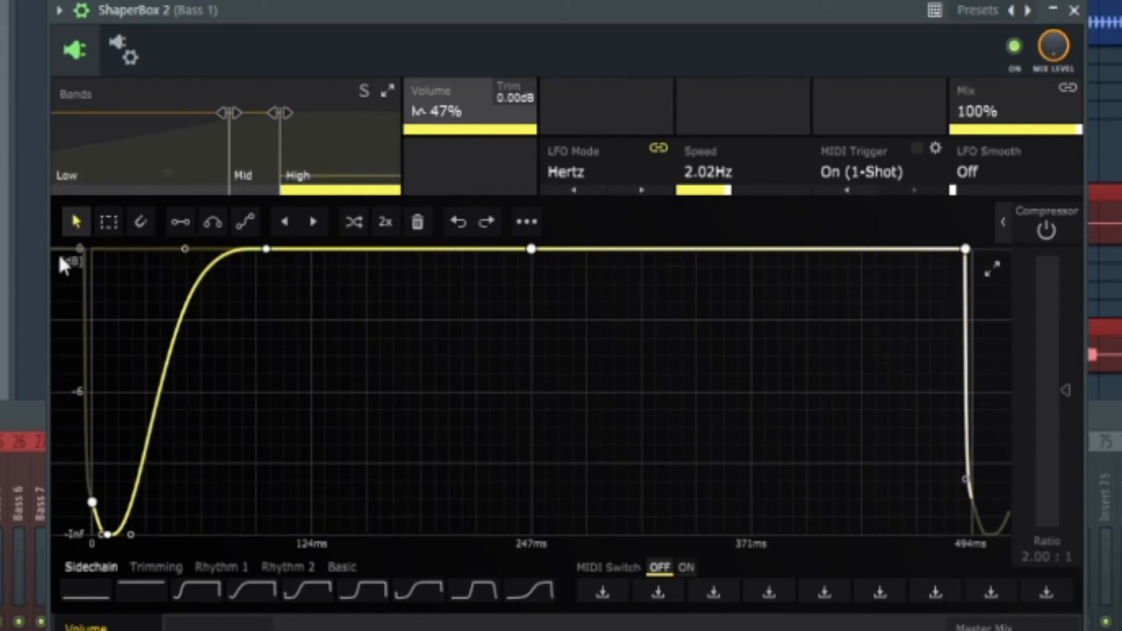
- Apply the third Sidechain preset curve to the Mid band and, during playback, steepen its rise with the lowest point at about 13 ms
click(256, 171)
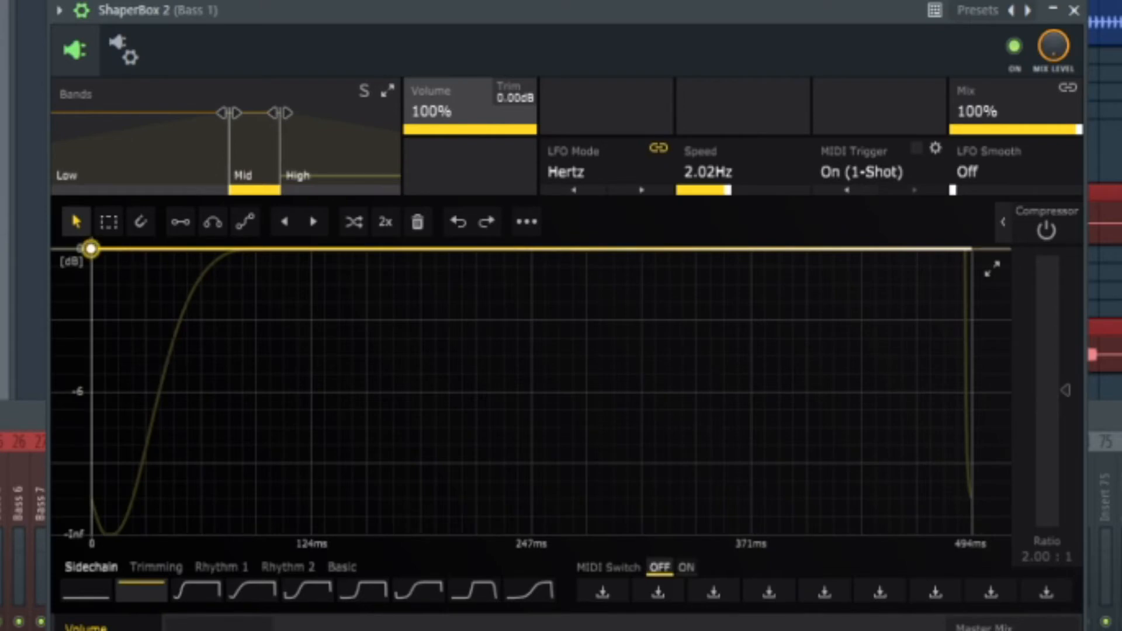
click(196, 590)
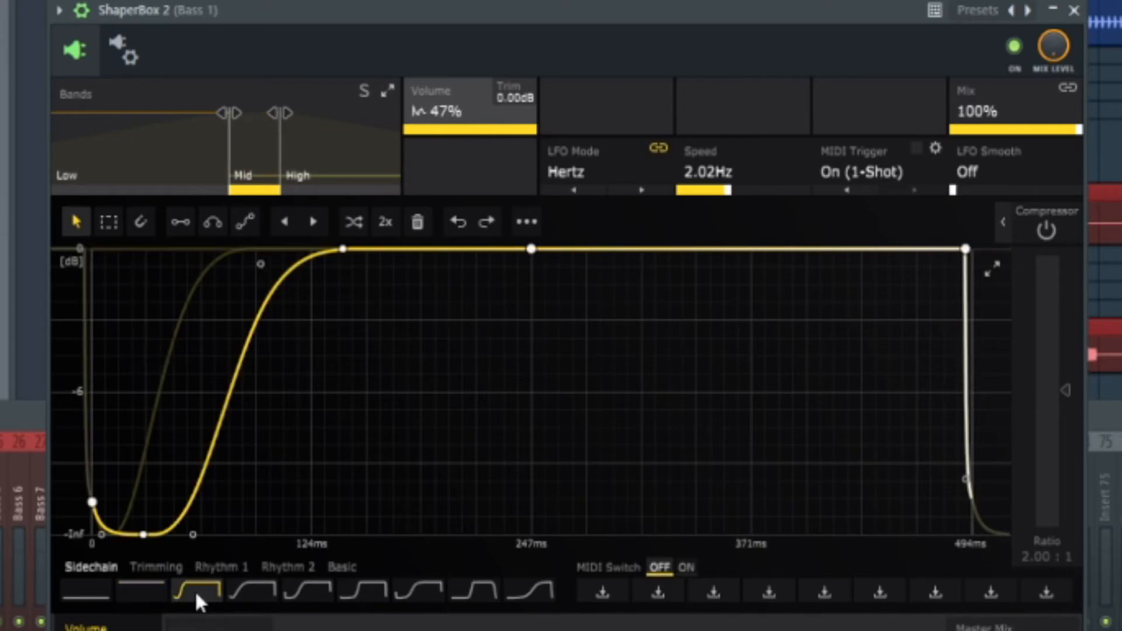
drag(136, 533, 115, 534)
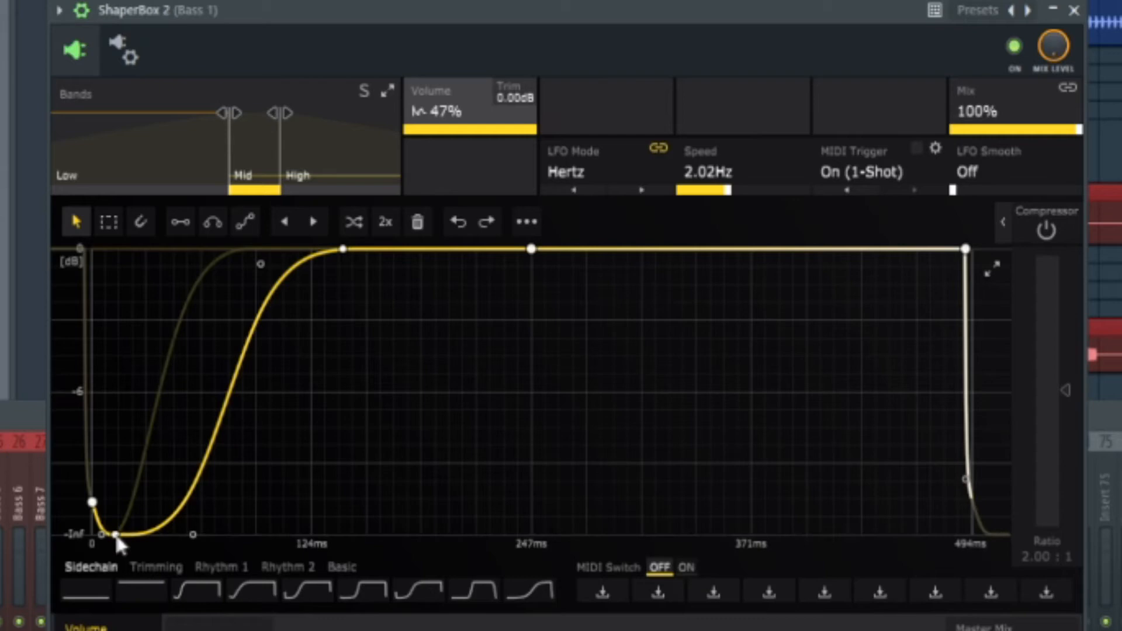
key(space)
drag(193, 534, 153, 533)
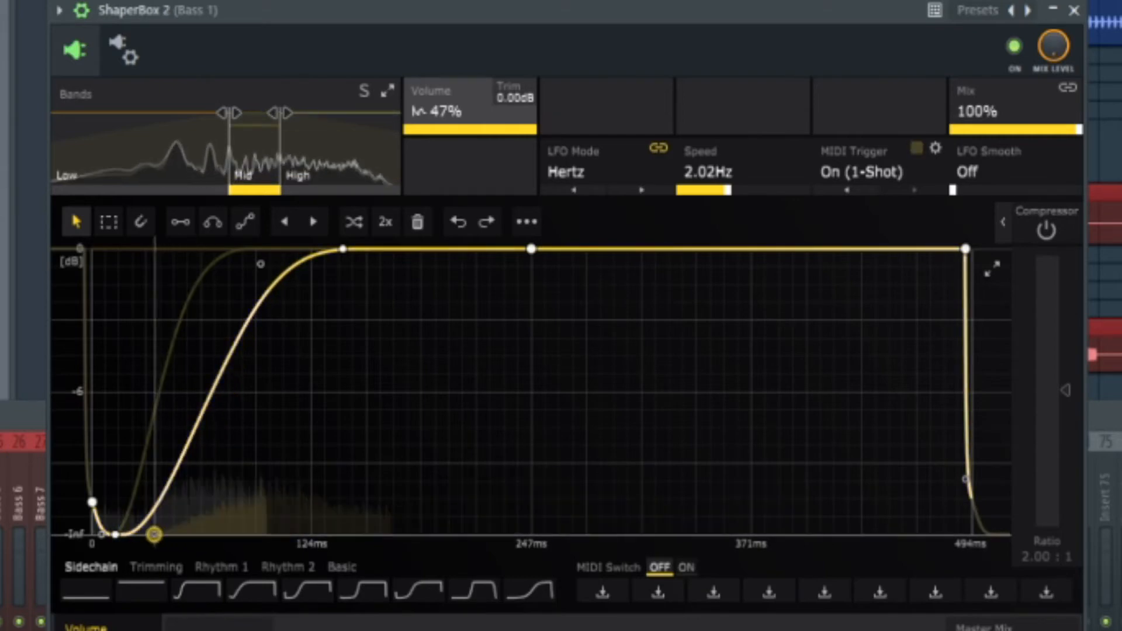
drag(261, 264, 201, 249)
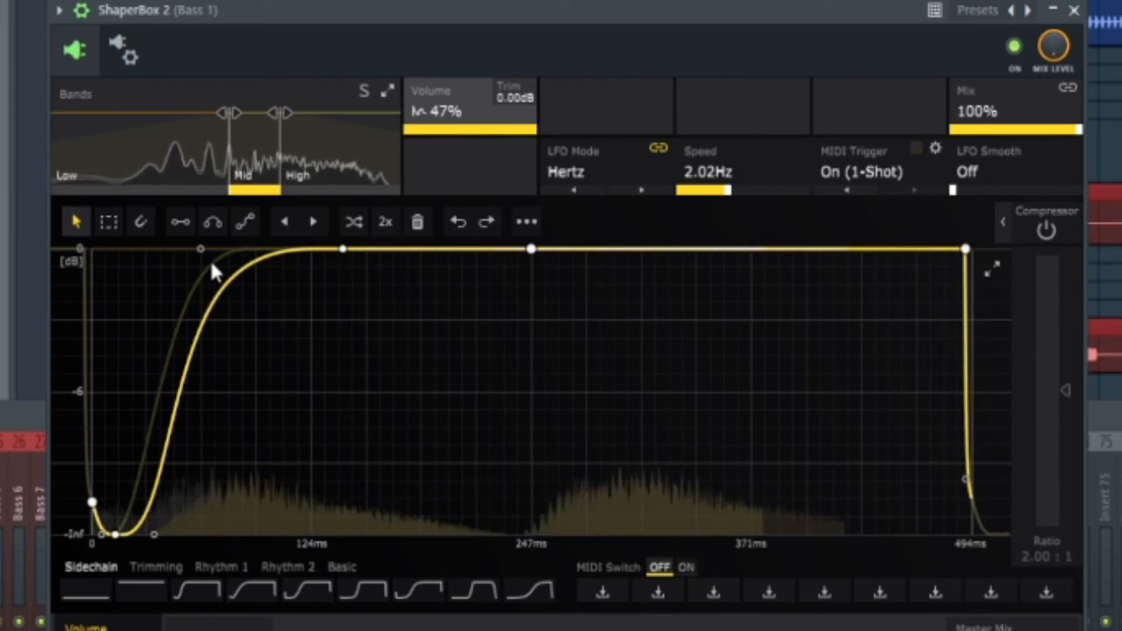
key(space)
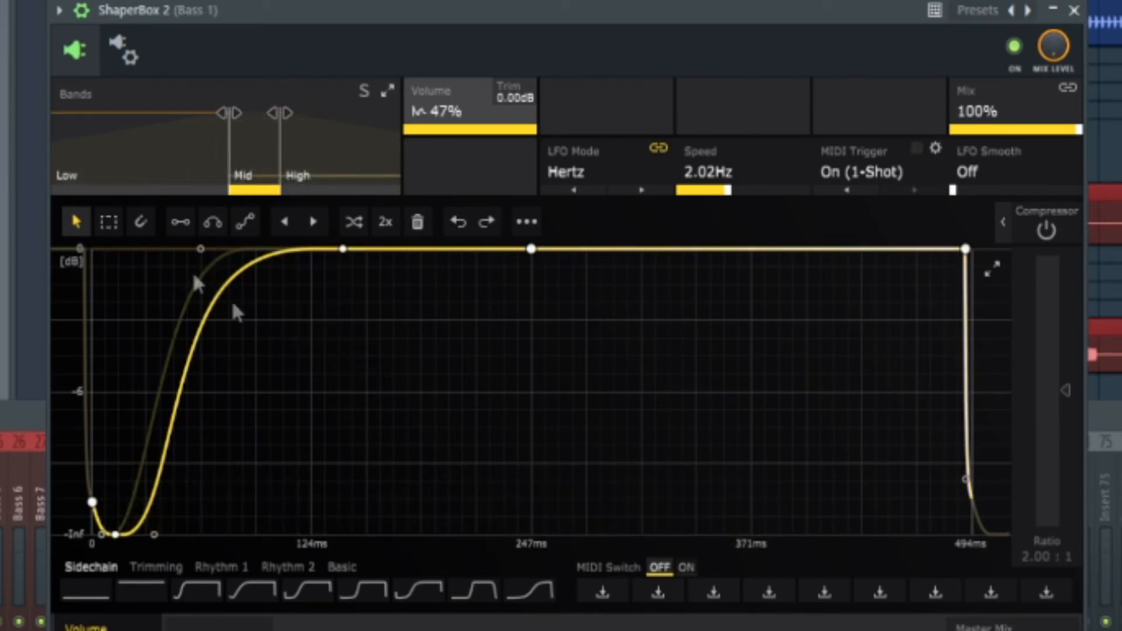
- Apply the third Sidechain preset curve to the Low band and stretch its rise to reach full volume at about 215 ms
click(143, 153)
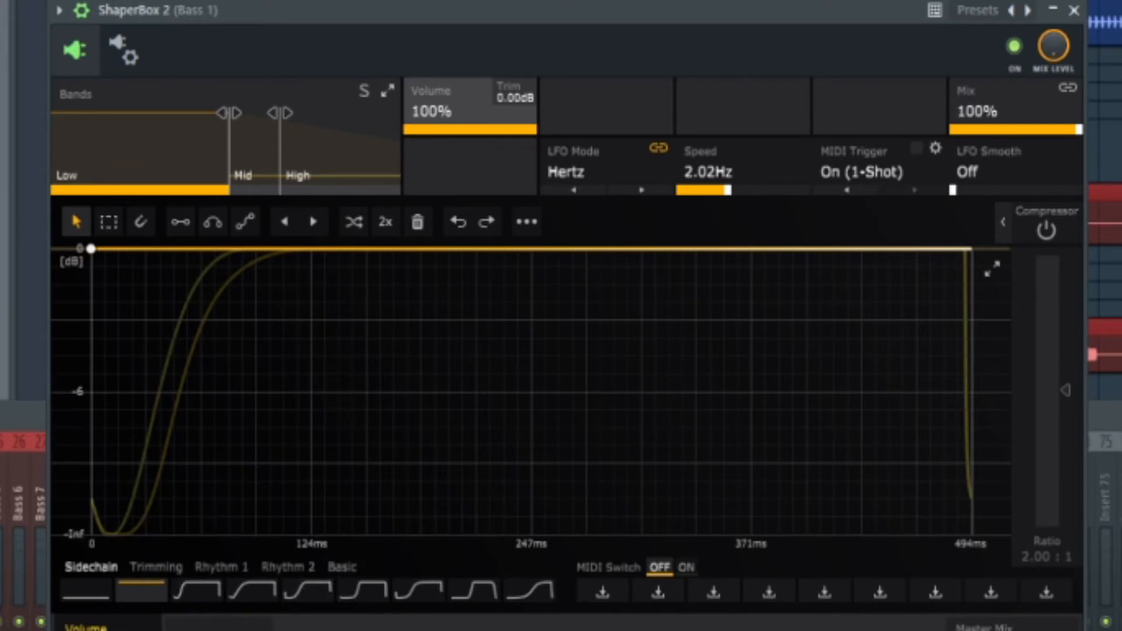
click(189, 593)
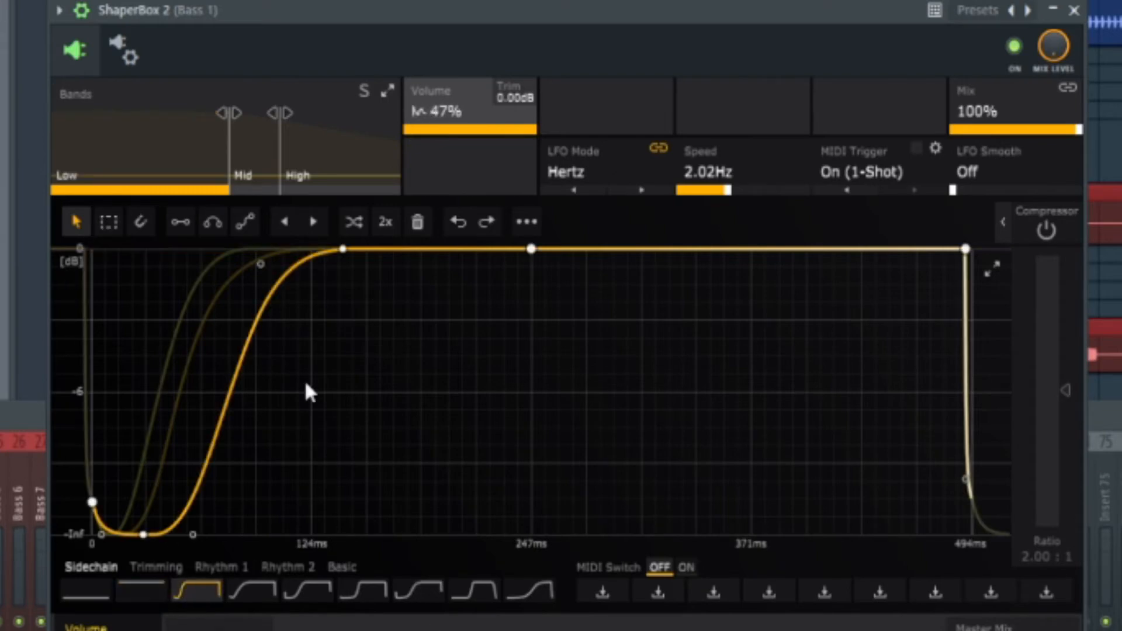
drag(354, 247, 425, 249)
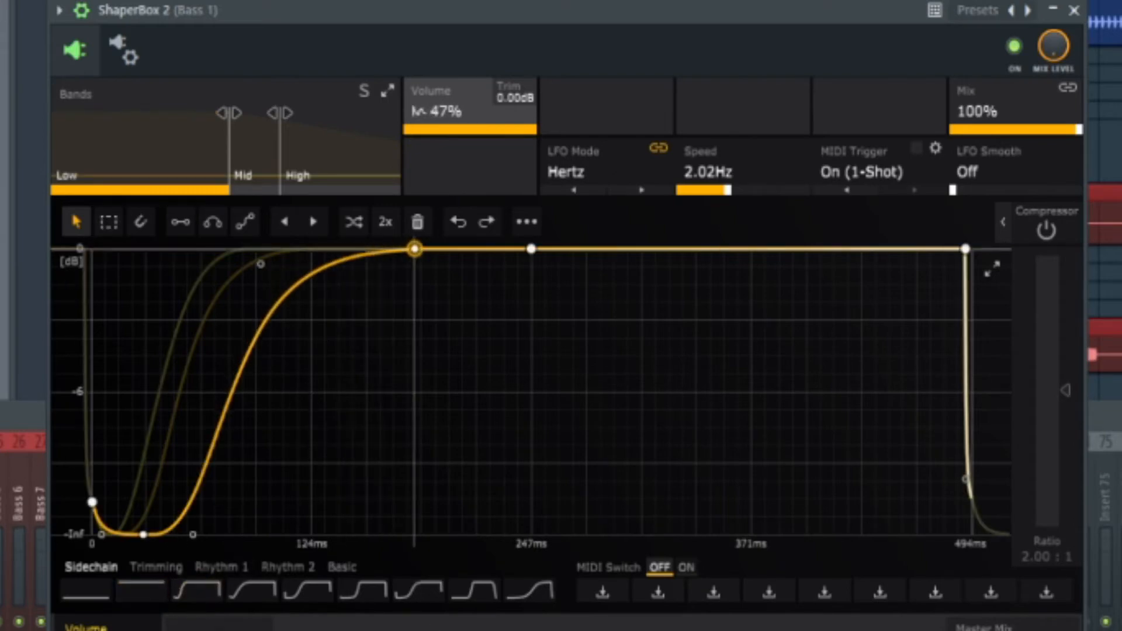
drag(197, 534, 224, 534)
drag(415, 249, 580, 249)
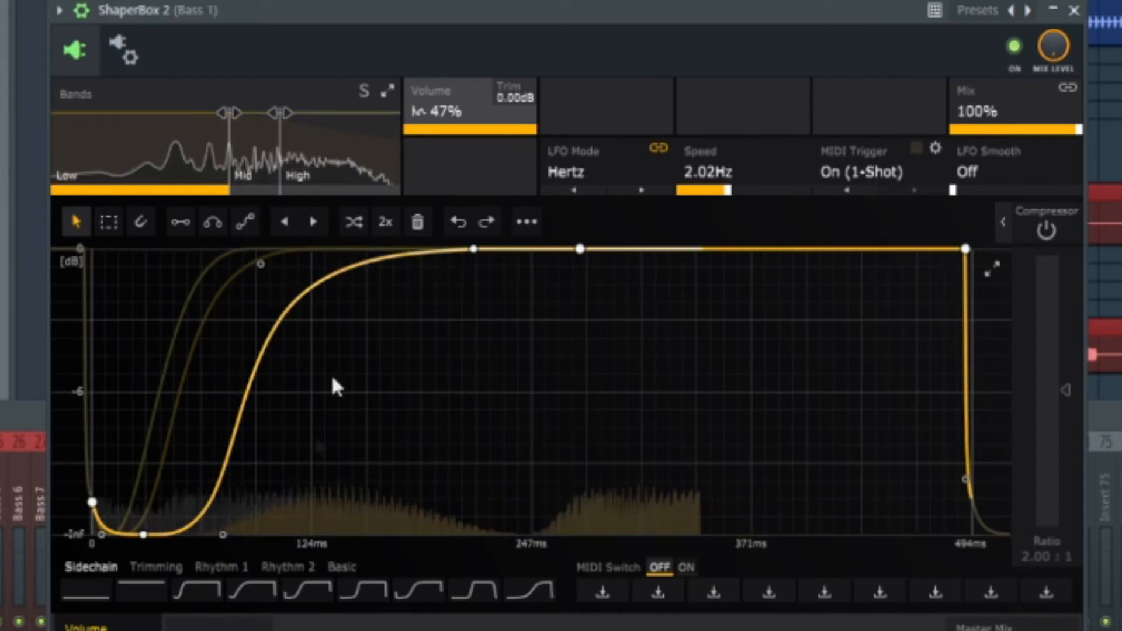
drag(260, 264, 302, 249)
drag(220, 533, 233, 533)
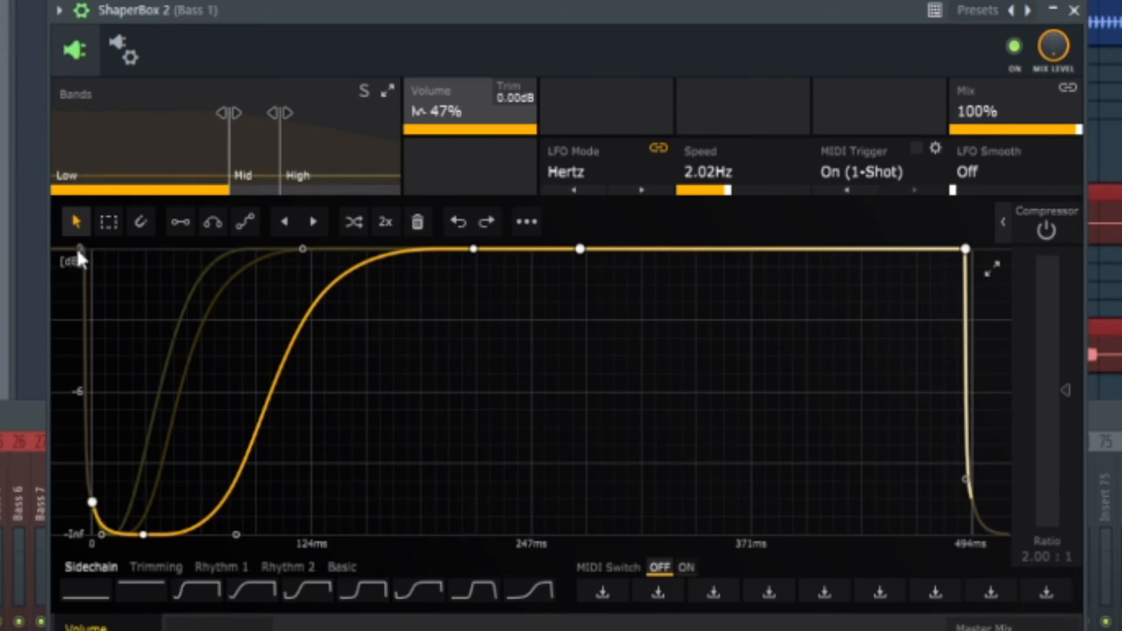
- Raise the starting point of the Low band's curve to 0 dB during playback, then restart playback
key(space)
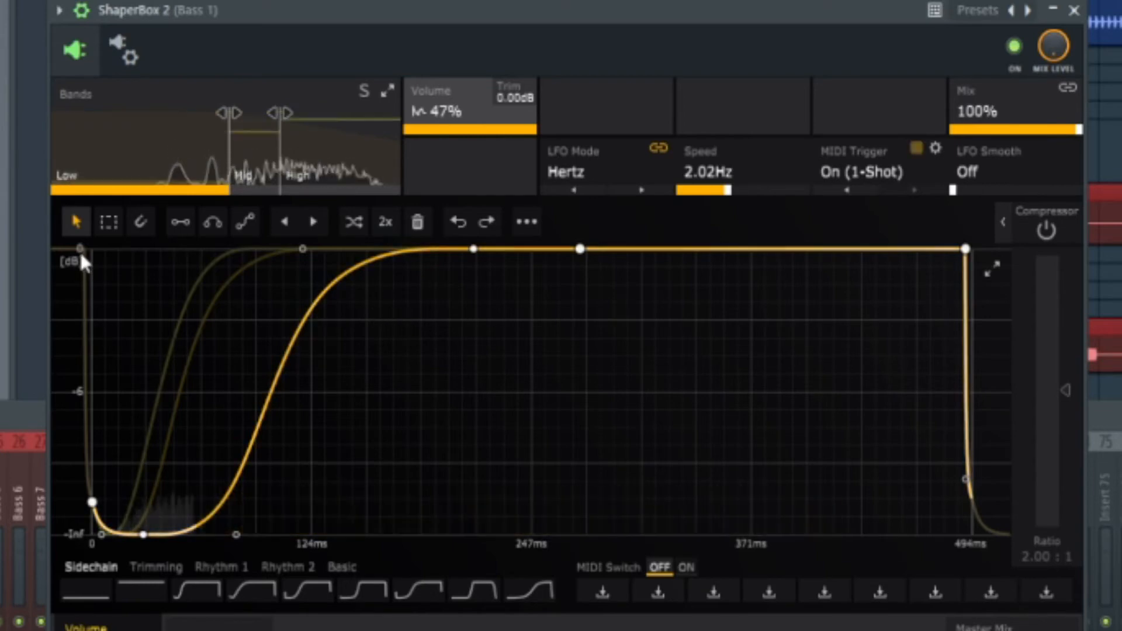
drag(92, 502, 91, 249)
key(space)
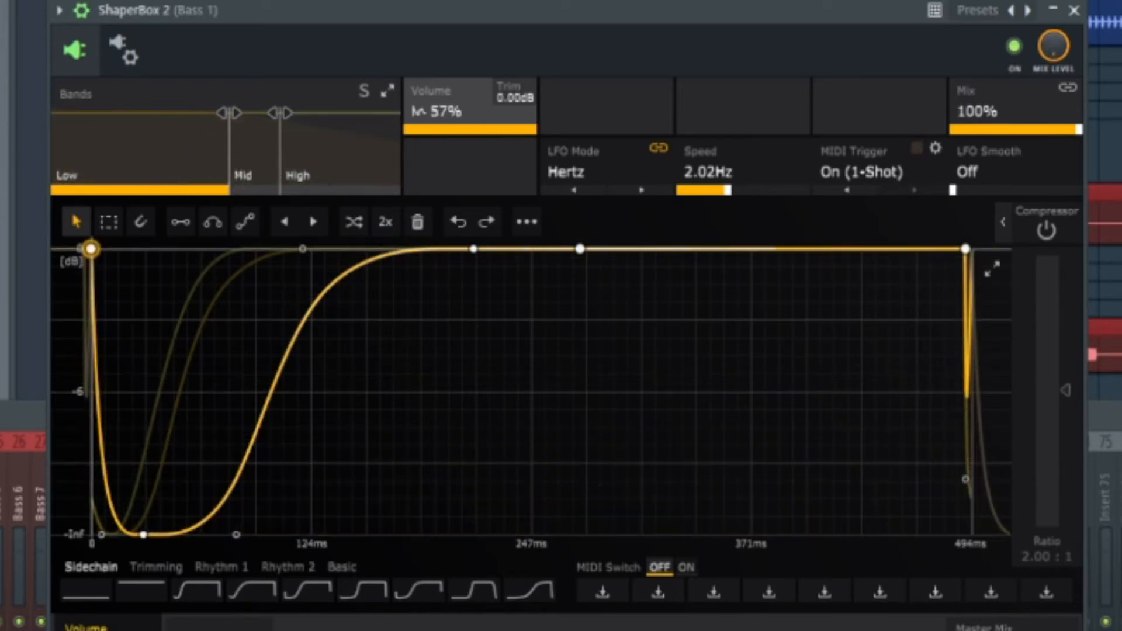
key(space)
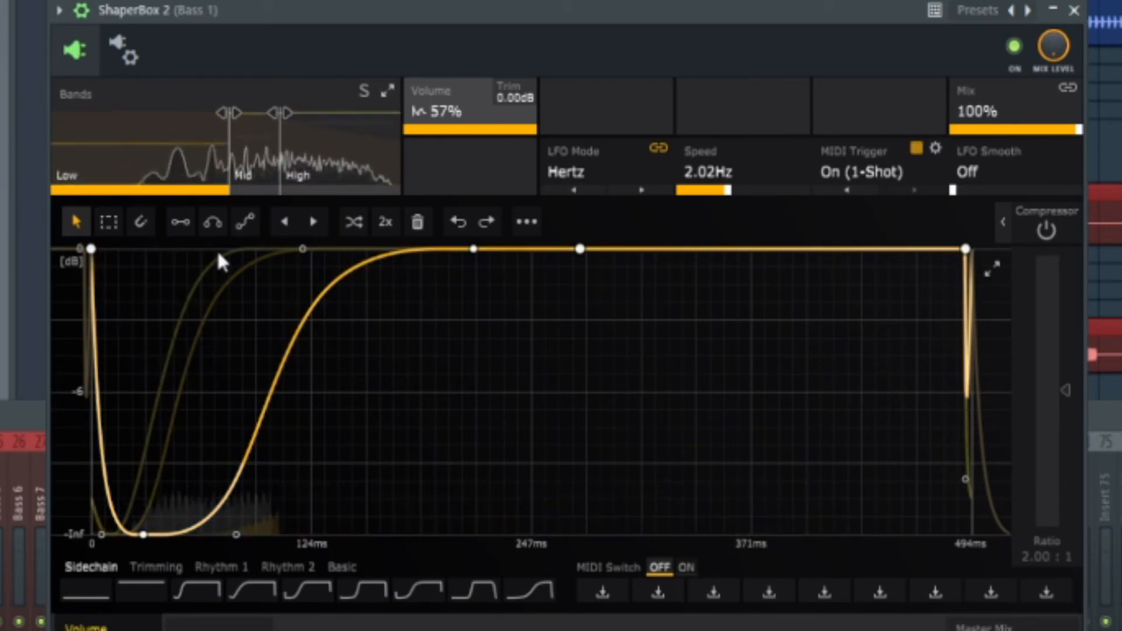
- Select the Mid band and set the starting point of its volume curve to about -6 dB
click(250, 151)
click(252, 135)
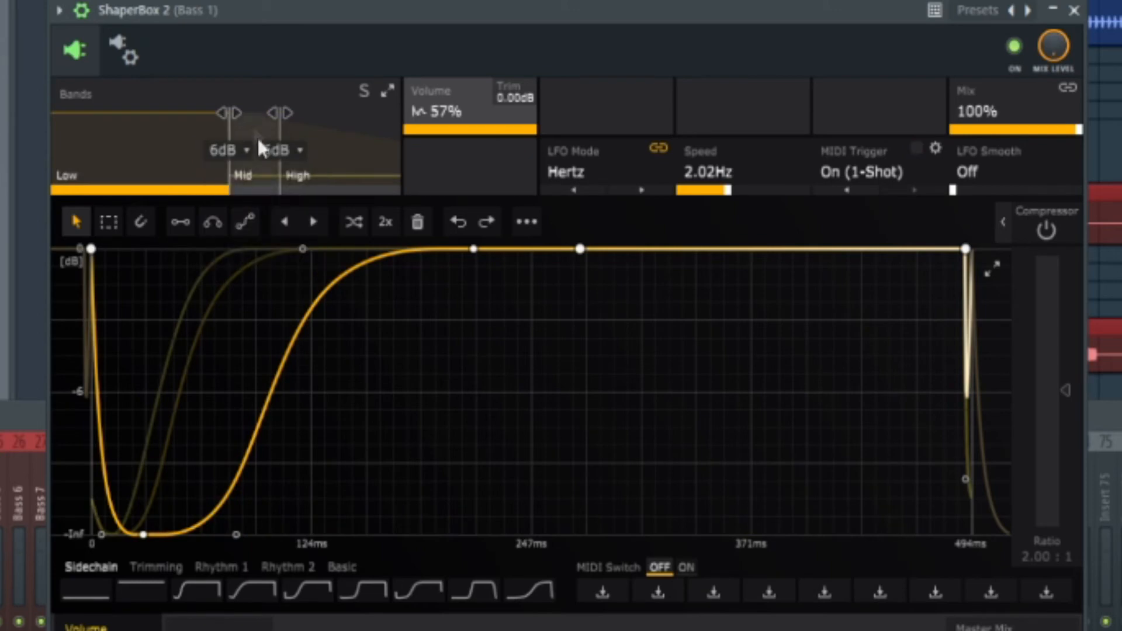
click(254, 178)
drag(91, 503, 91, 249)
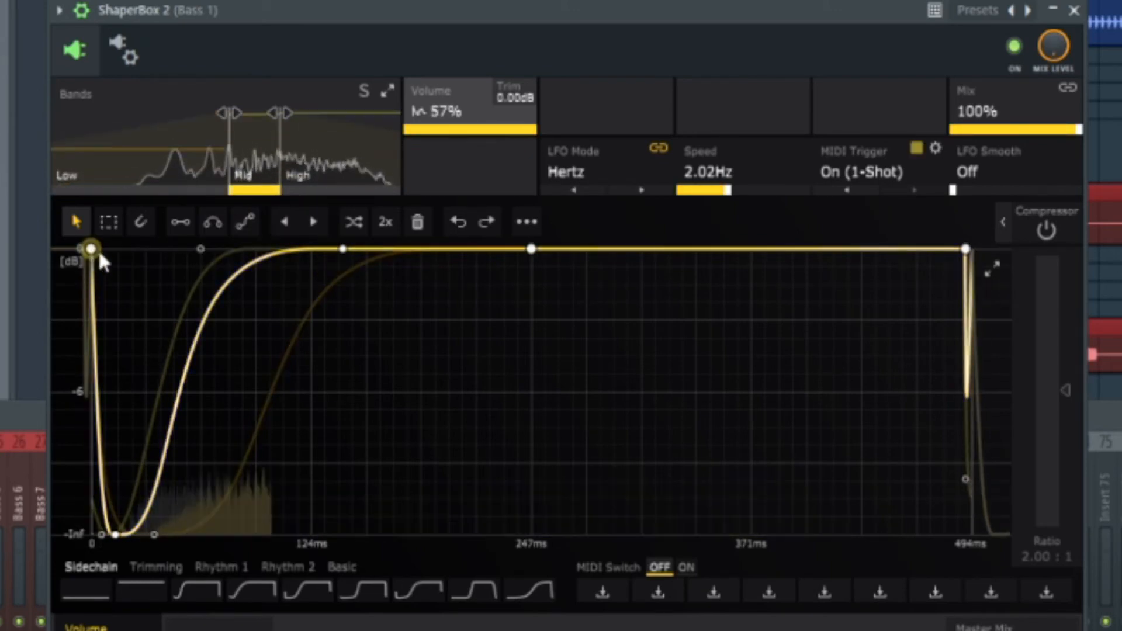
drag(92, 249, 90, 389)
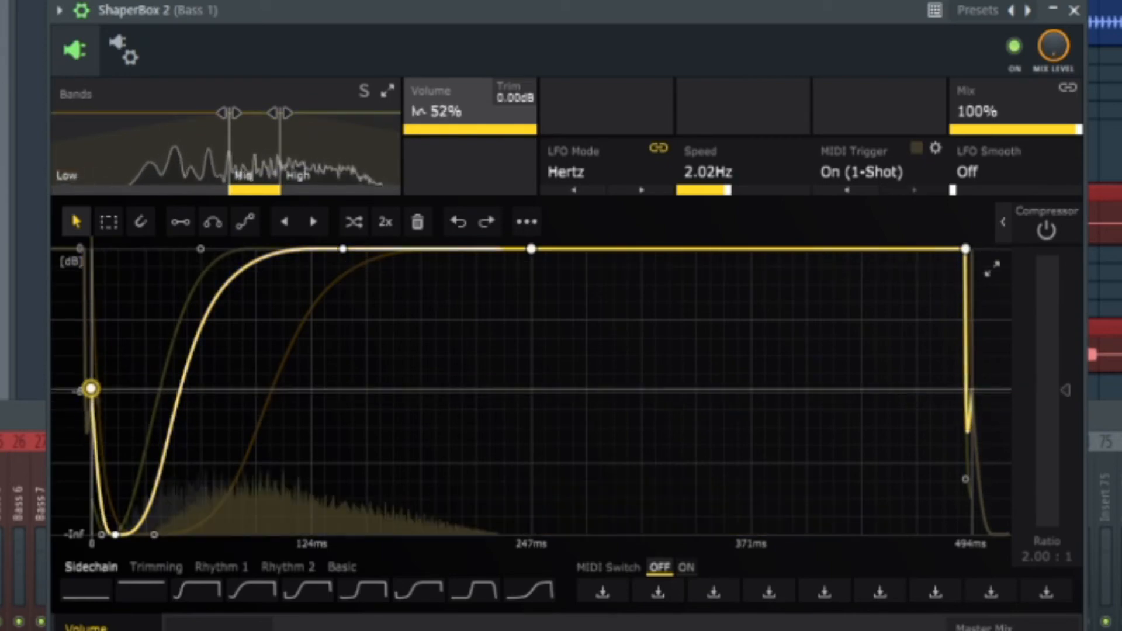
- Move the High band's full-volume point to about 110 ms, soften the Mid band's rise and readjust the High band's rise
click(322, 169)
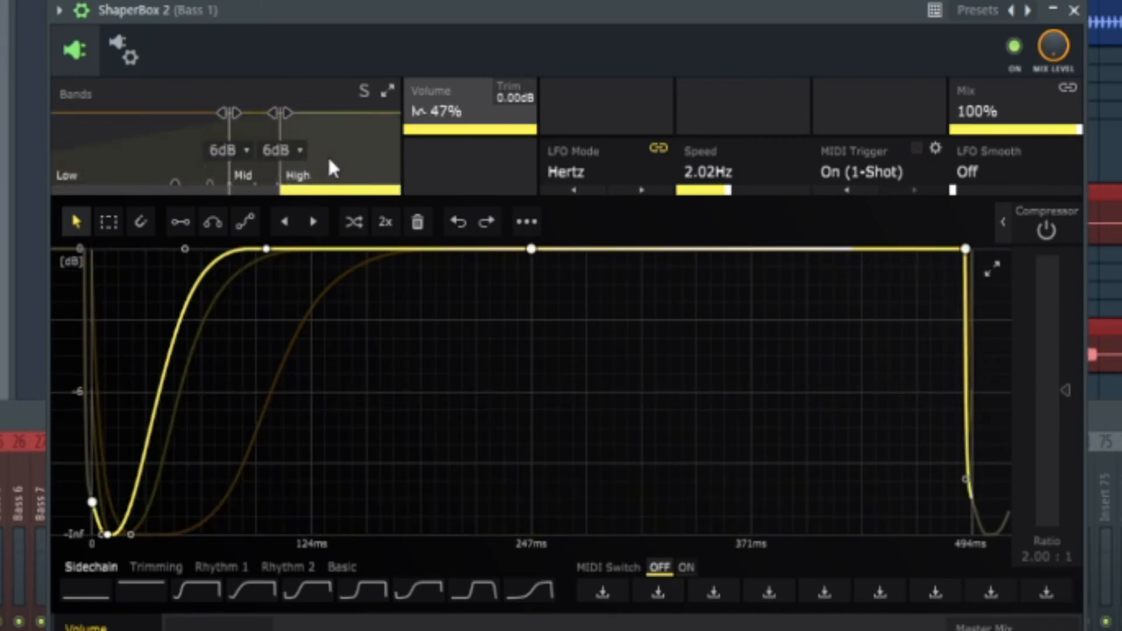
drag(184, 261, 288, 249)
drag(218, 250, 203, 298)
click(340, 153)
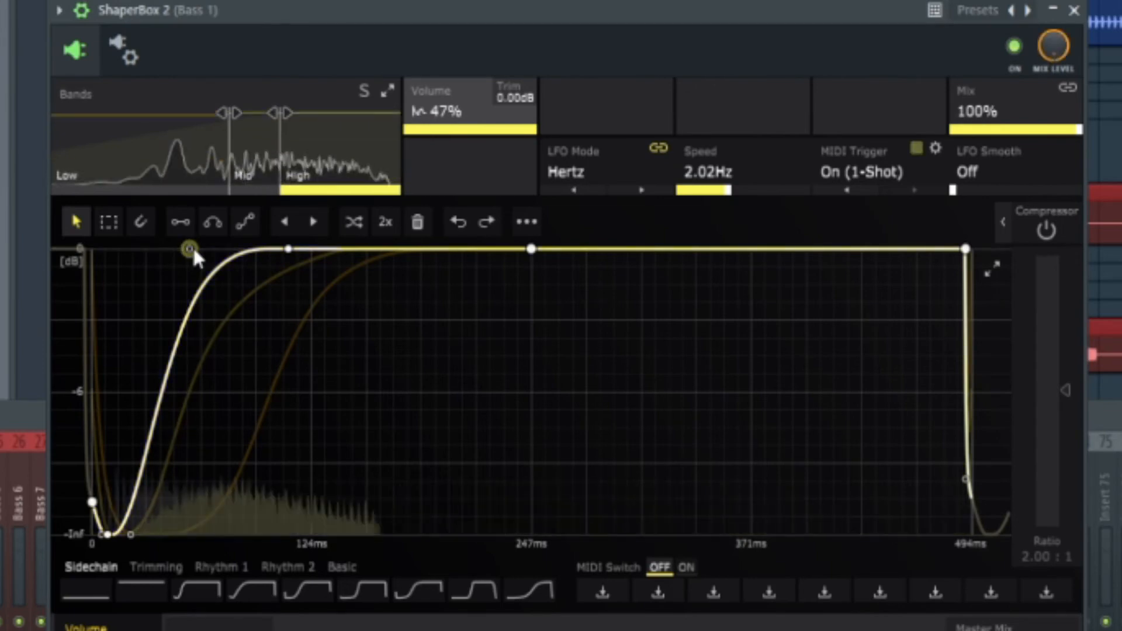
drag(192, 250, 209, 247)
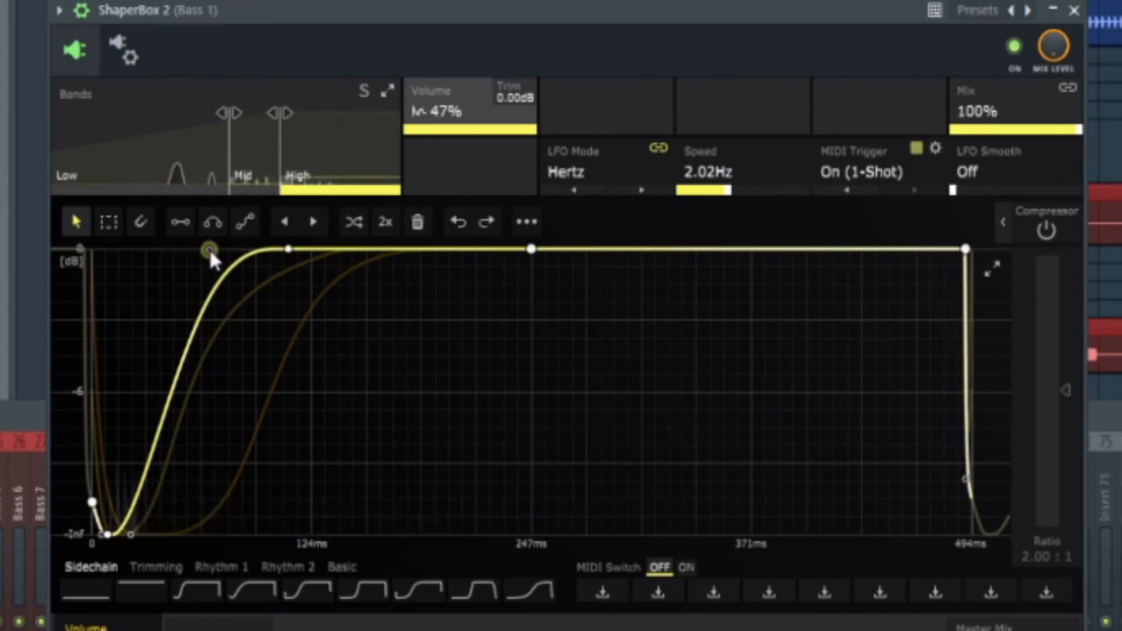
- Fine-tune the bend of the Mid band's rise and round off the High band's approach to full volume
click(247, 154)
click(245, 151)
click(251, 173)
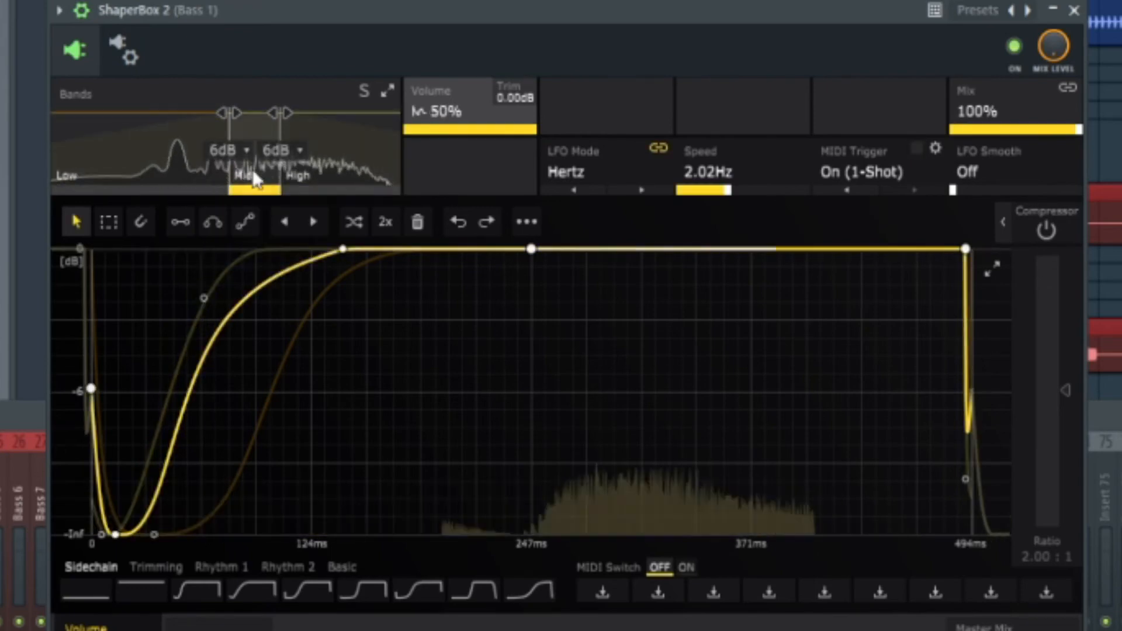
drag(219, 300, 195, 273)
click(321, 164)
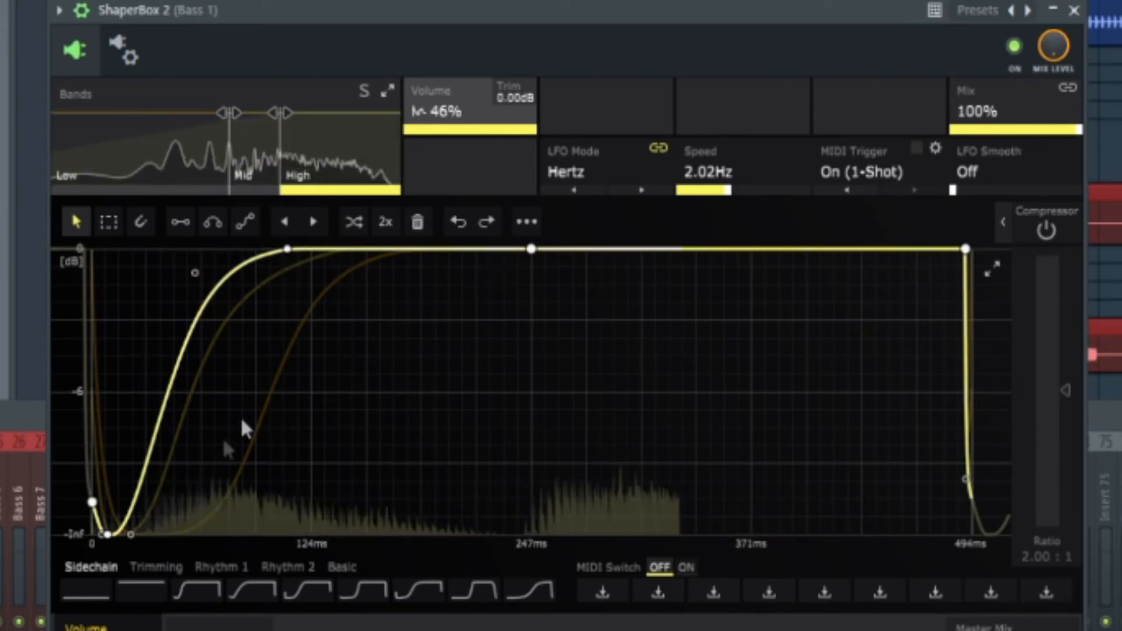
- Reshape the Low band's dip with its start just below -6 dB and lowest point at about 14 ms, then close ShaperBox 2
click(129, 175)
mouse_move(233, 524)
mouse_down()
mouse_move(230, 514)
mouse_move(236, 533)
mouse_move(226, 496)
mouse_move(233, 509)
mouse_up()
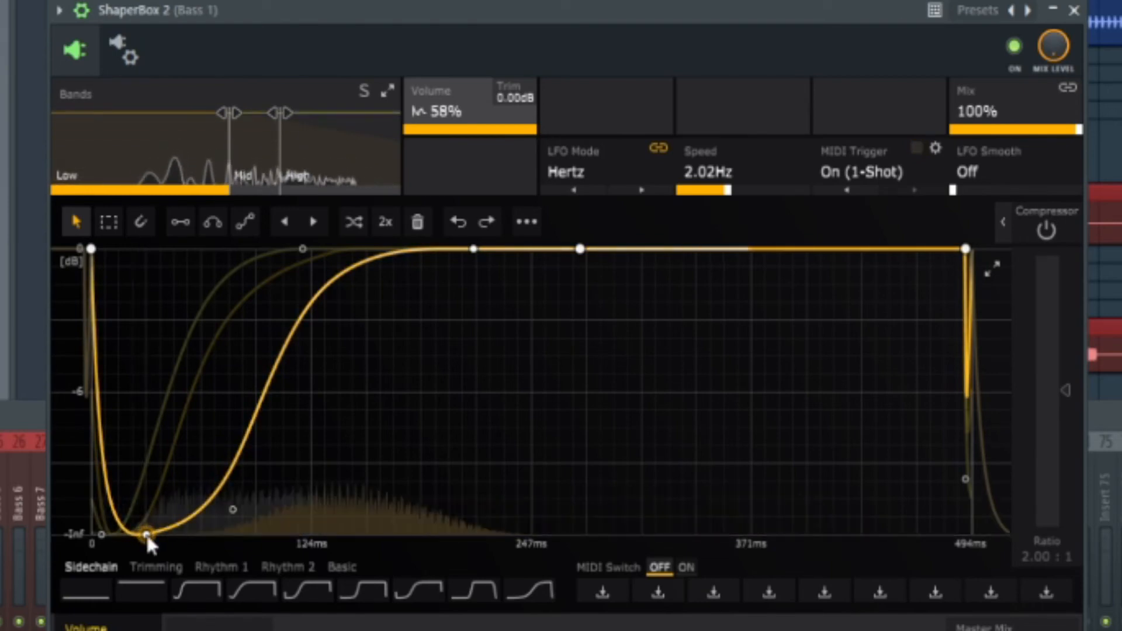
mouse_move(146, 534)
mouse_down()
mouse_move(101, 534)
mouse_move(126, 534)
mouse_up()
drag(91, 308, 91, 416)
mouse_move(232, 510)
mouse_down()
mouse_move(229, 490)
mouse_move(248, 501)
mouse_up()
drag(127, 534, 103, 534)
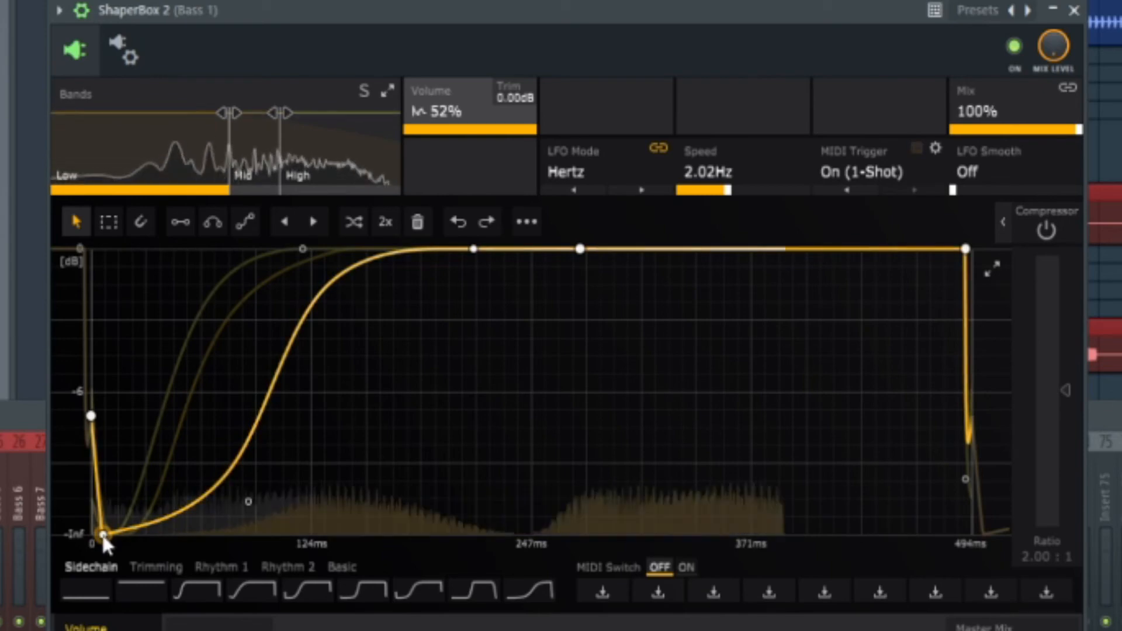
drag(102, 534, 117, 534)
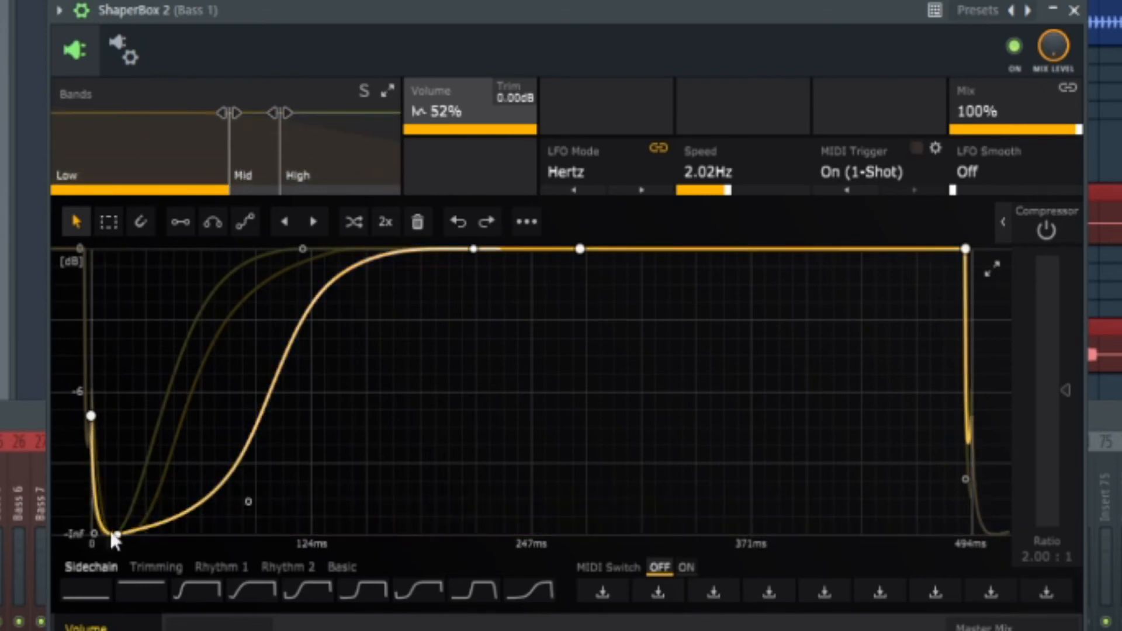
click(266, 125)
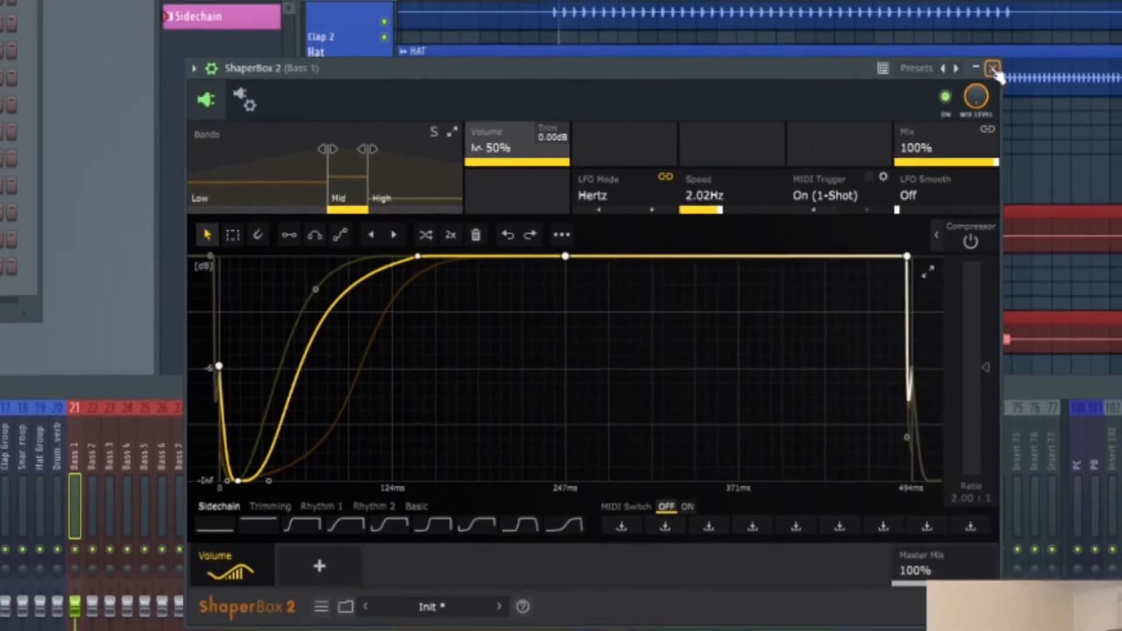
click(1073, 10)
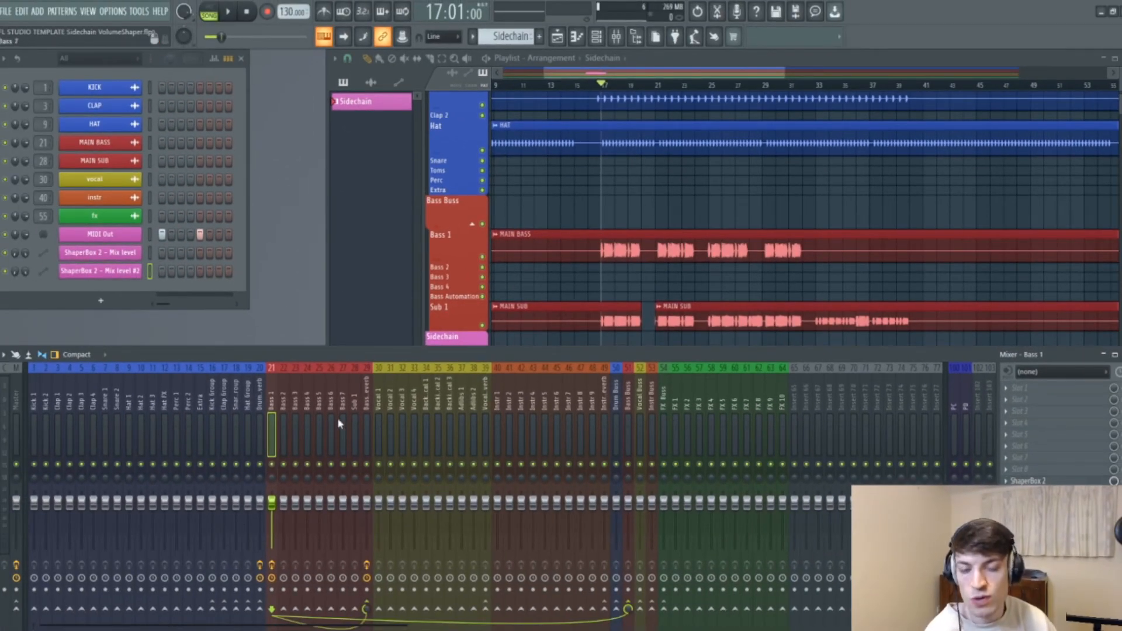
- Copy the ShaperBox 2 preset from the Bass 1 mixer track onto the Sub 1 track
click(356, 443)
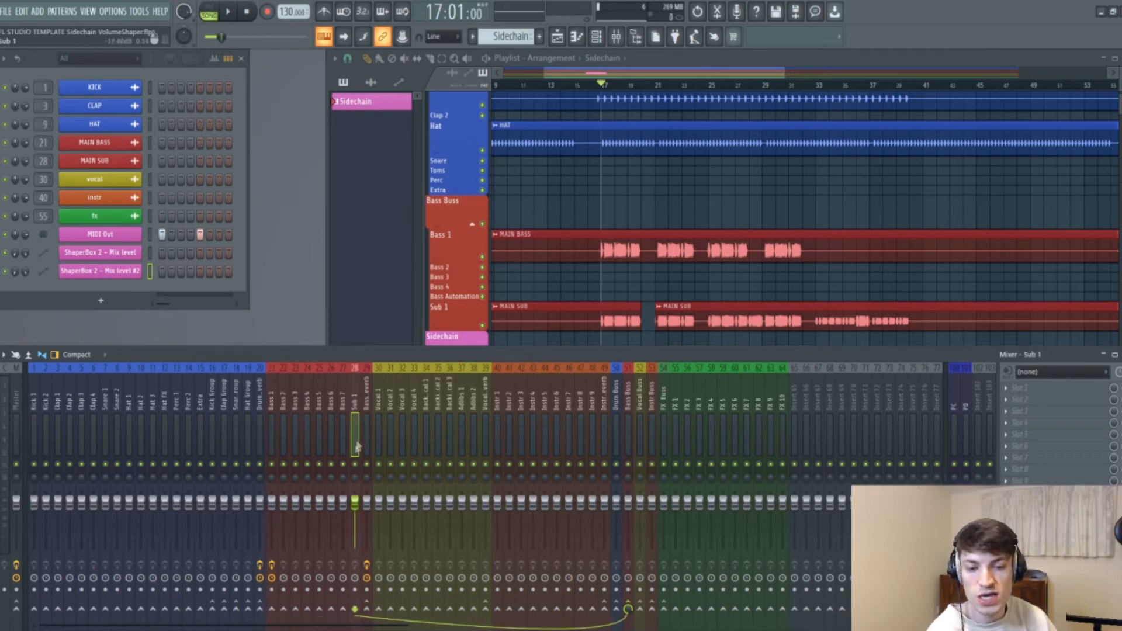
click(269, 425)
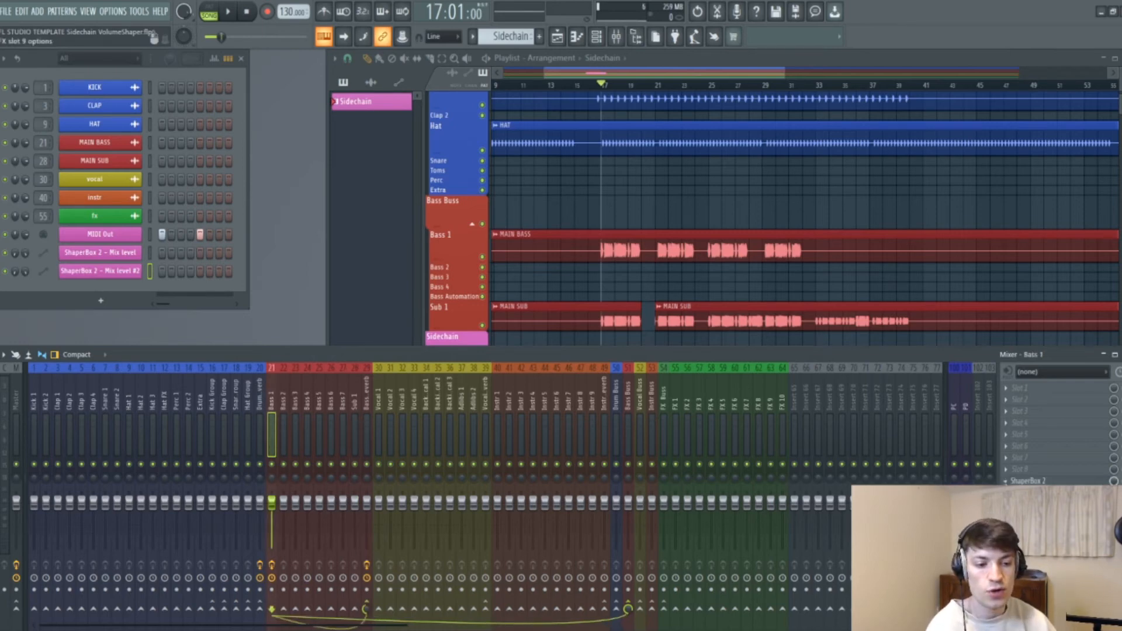
click(1005, 480)
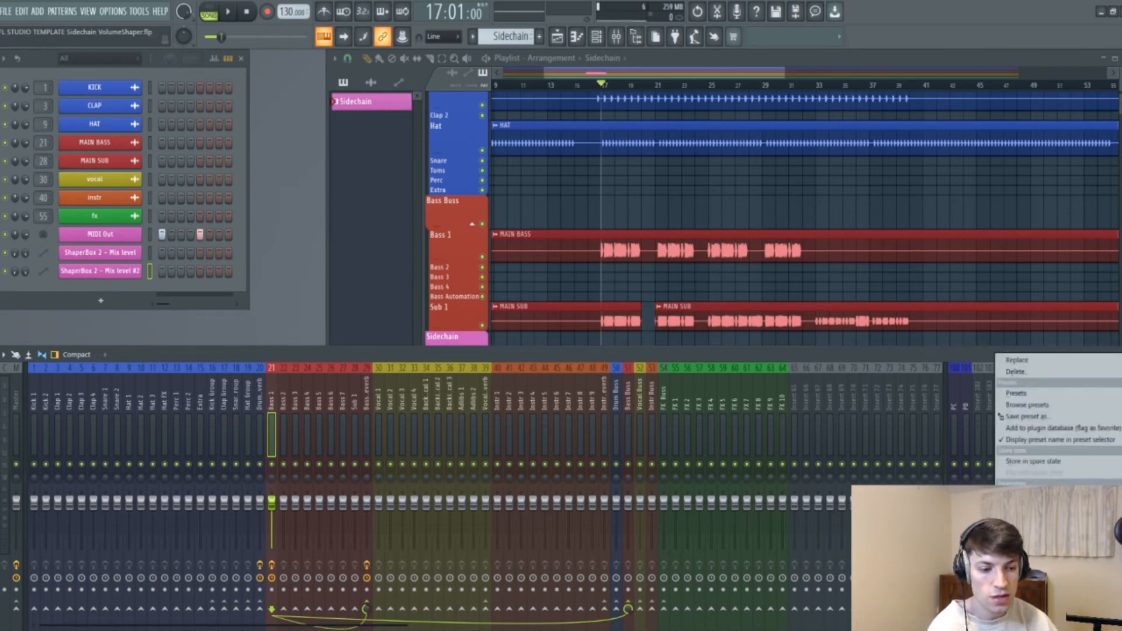
click(1061, 417)
drag(520, 429, 358, 413)
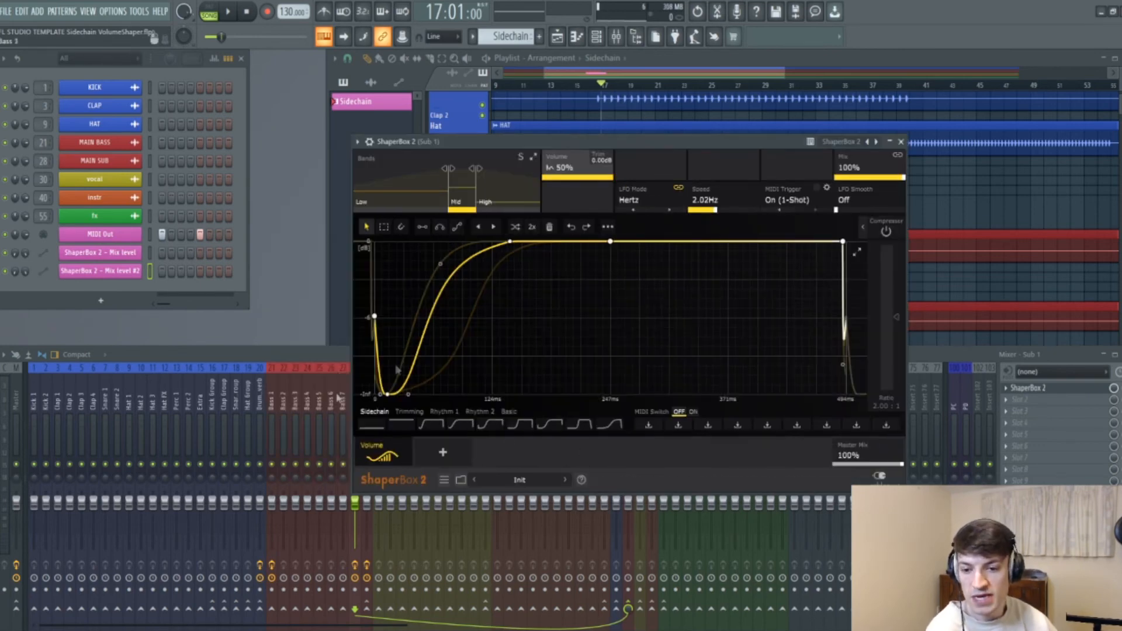
- Duplicate the Sub 1 track's ShaperBox 2 into a lower effect slot and delete the instance in the first slot
drag(473, 149, 513, 152)
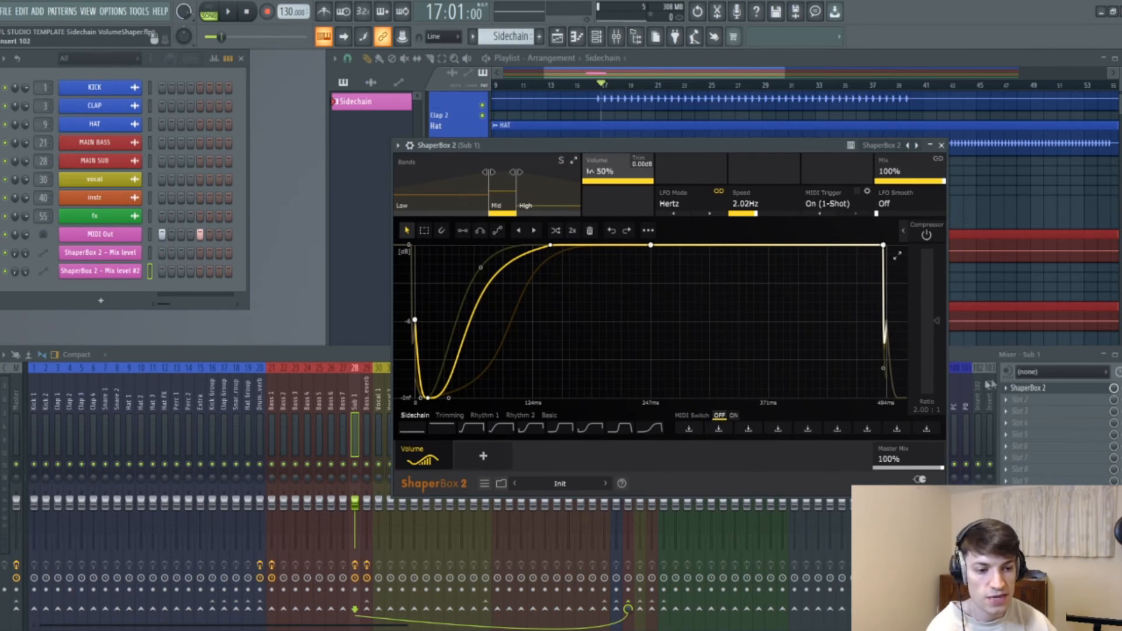
drag(1009, 392, 1098, 448)
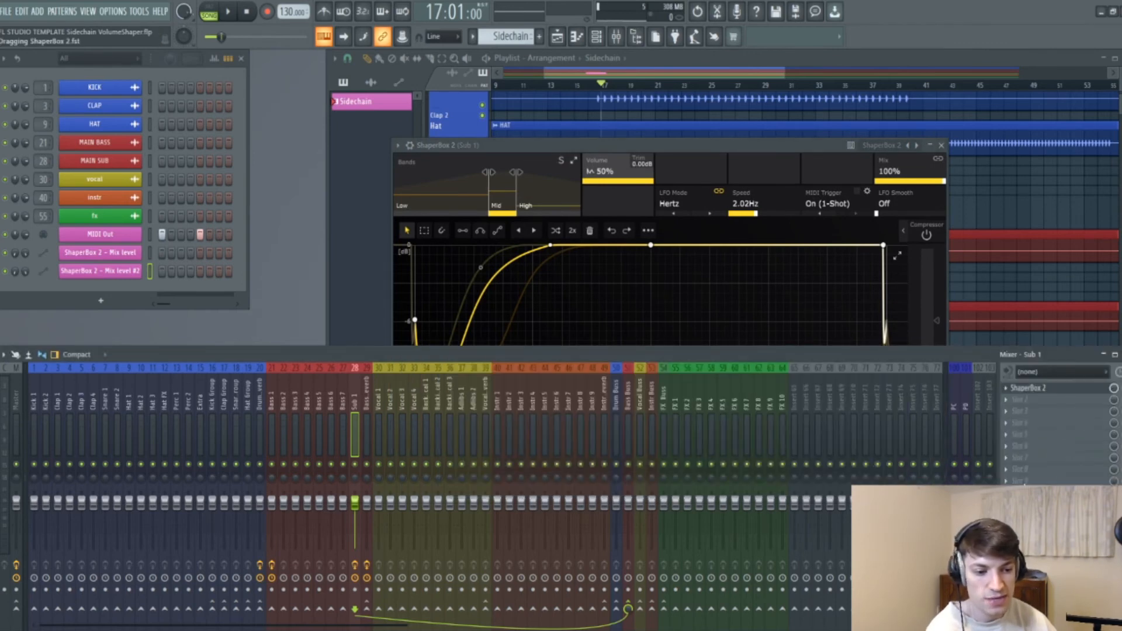
click(1006, 388)
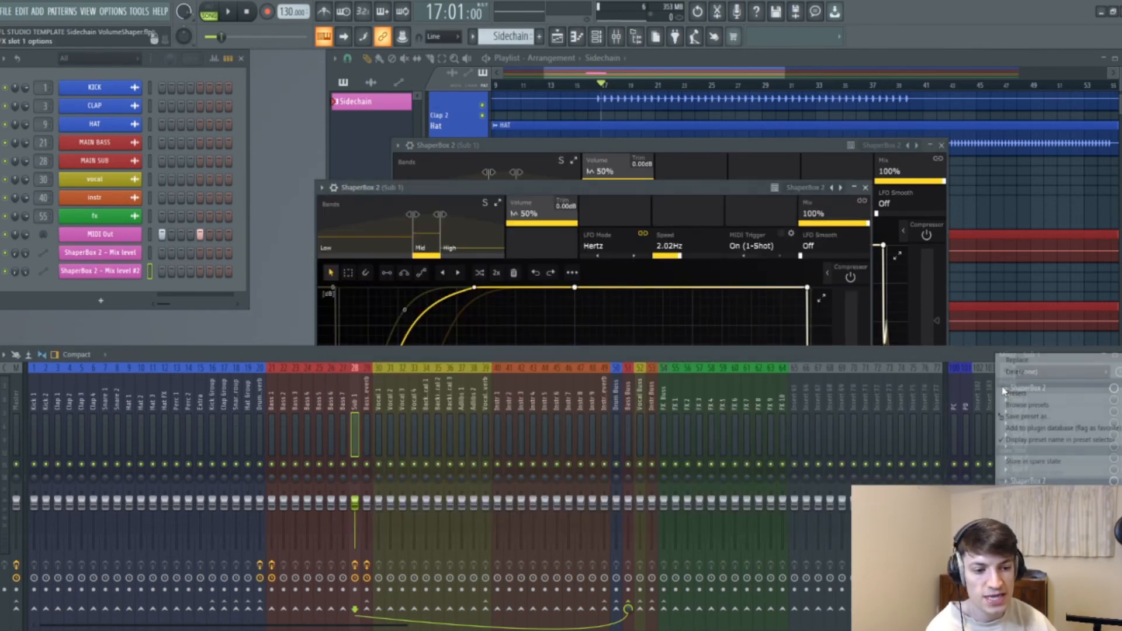
click(1019, 371)
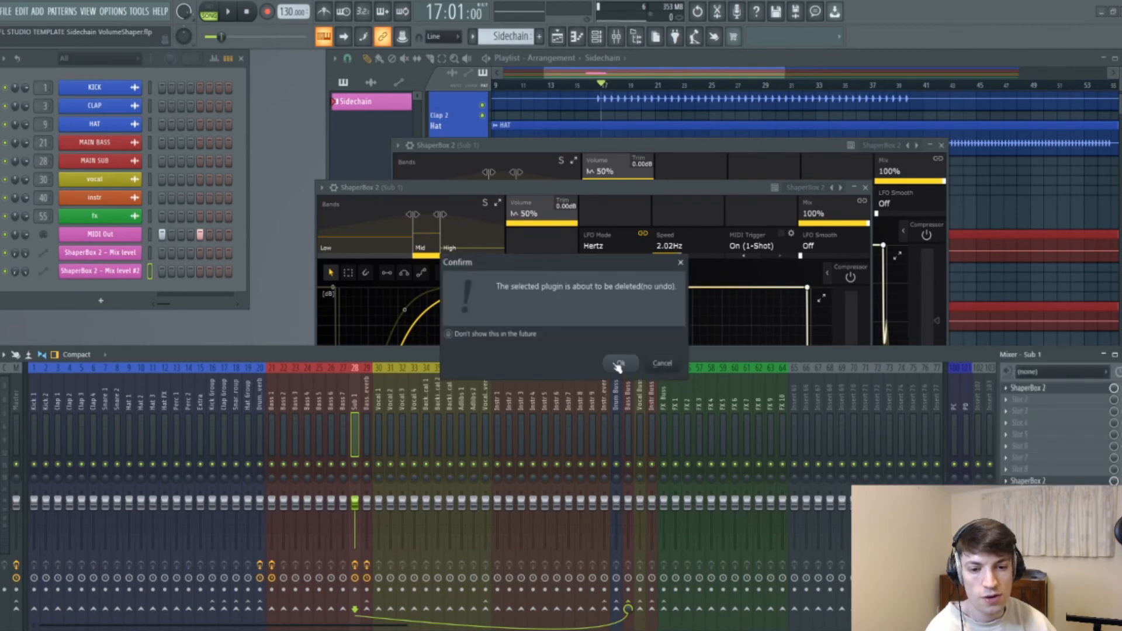
click(619, 364)
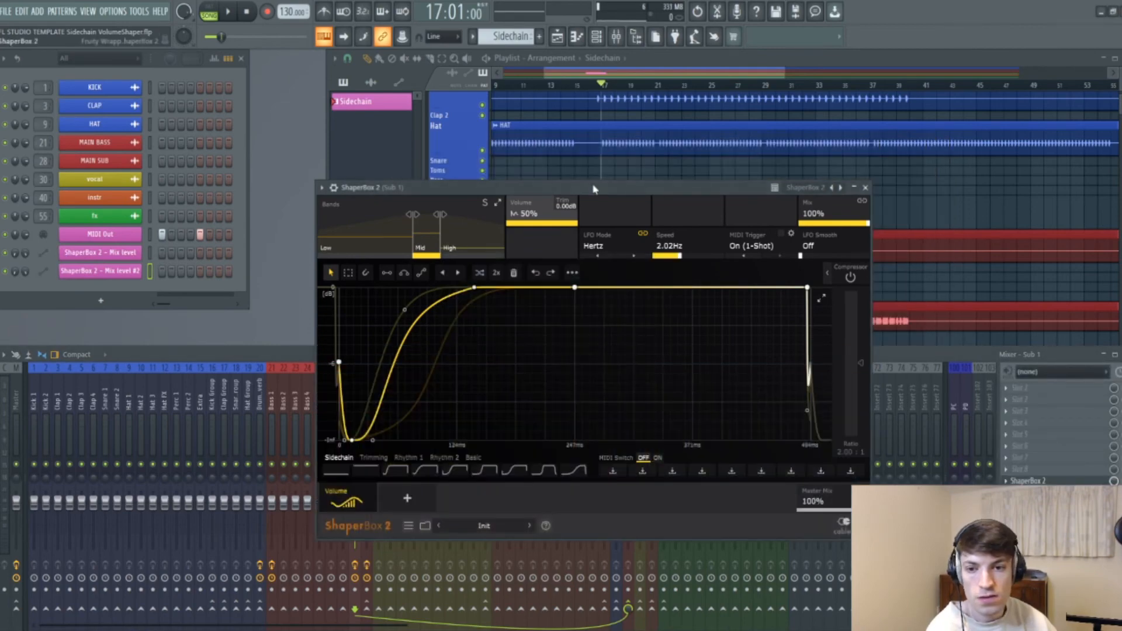
- Turn off the High split with the Low split at 7.34 kHz, and select the Low band for editing
drag(589, 186, 555, 134)
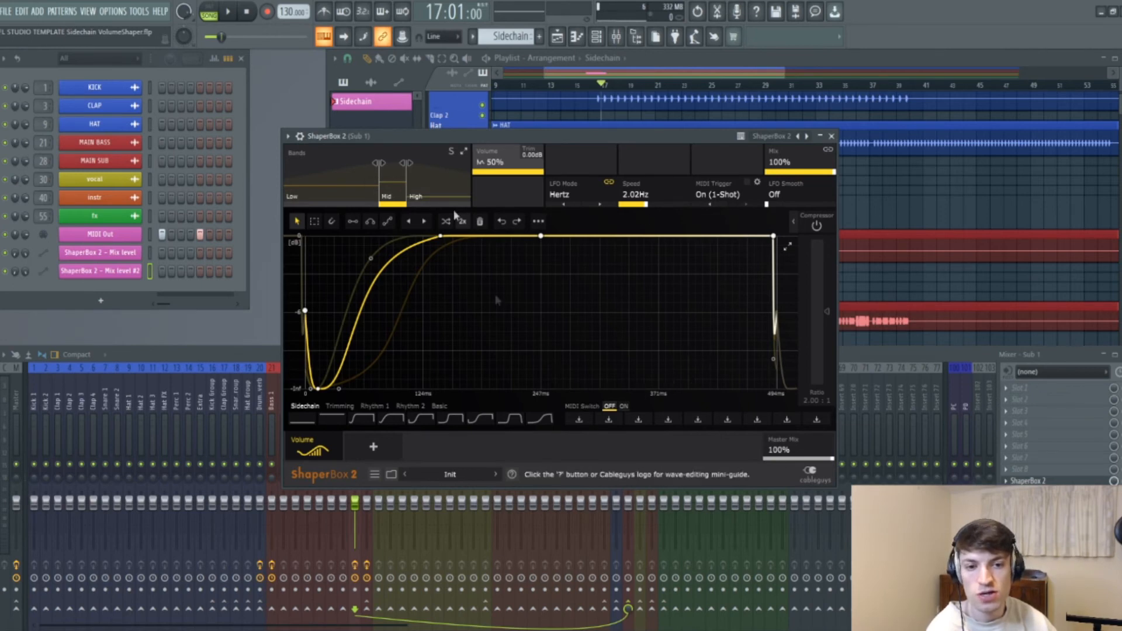
drag(558, 141, 589, 143)
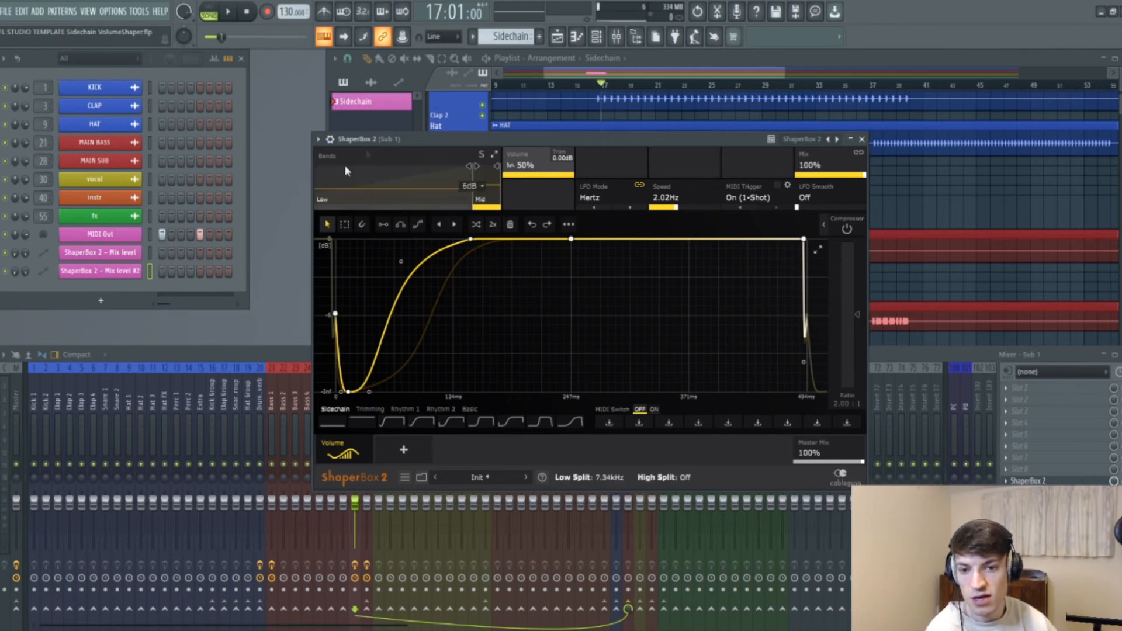
click(364, 184)
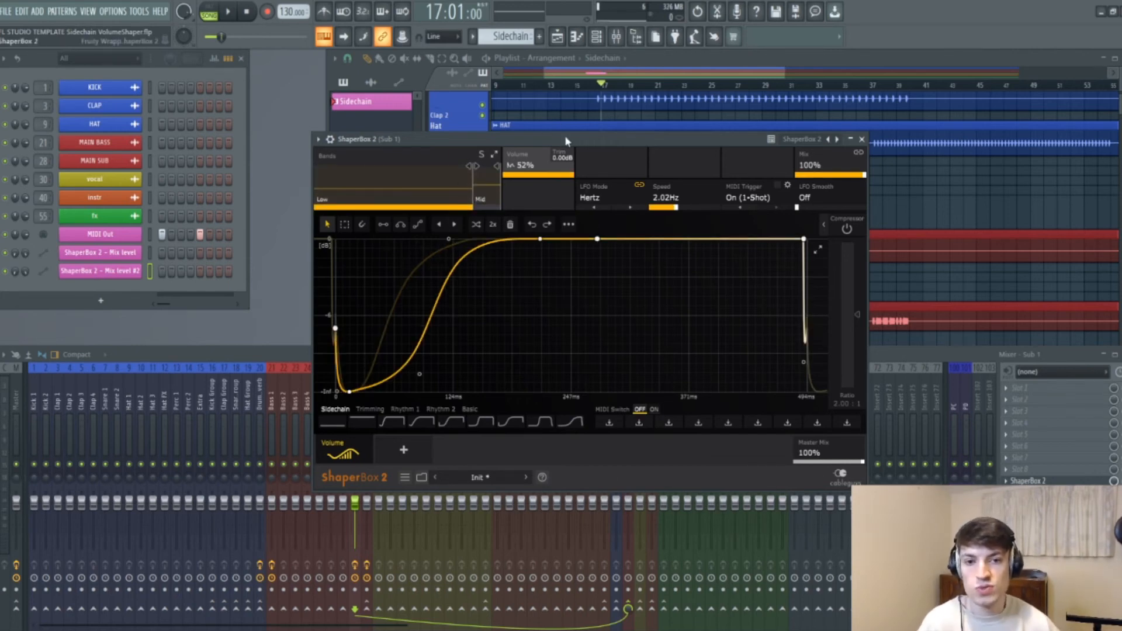
drag(566, 142, 572, 168)
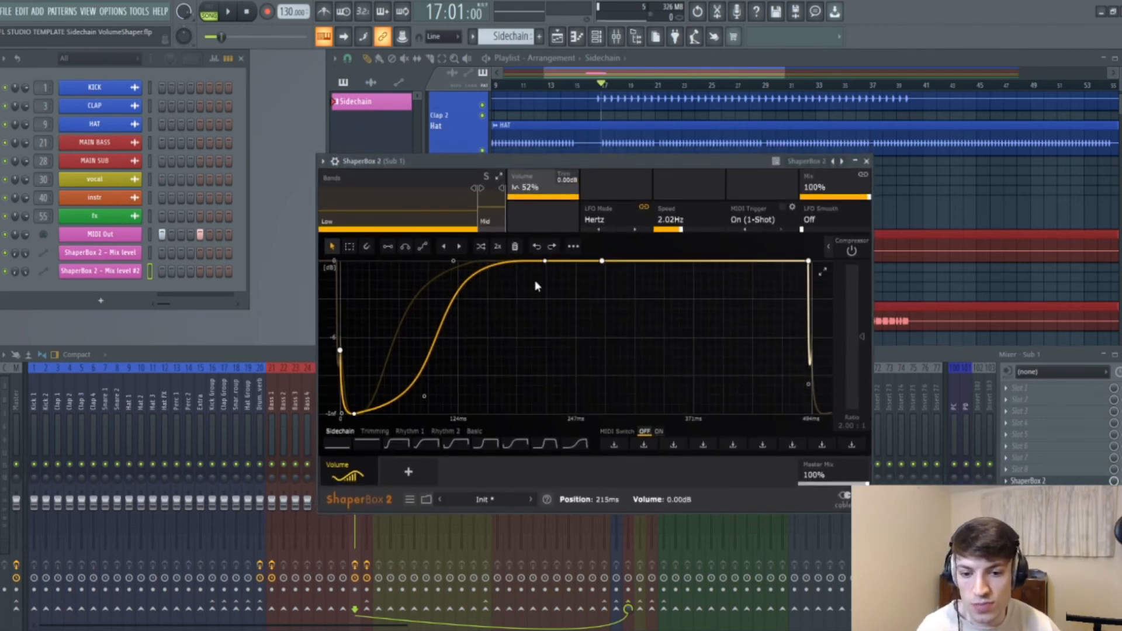
- Steepen the Low band's rise and move its full-volume point to about 170 ms while playing the drop
key(space)
drag(424, 396, 384, 304)
key(space)
drag(544, 261, 500, 261)
drag(432, 261, 429, 261)
key(space)
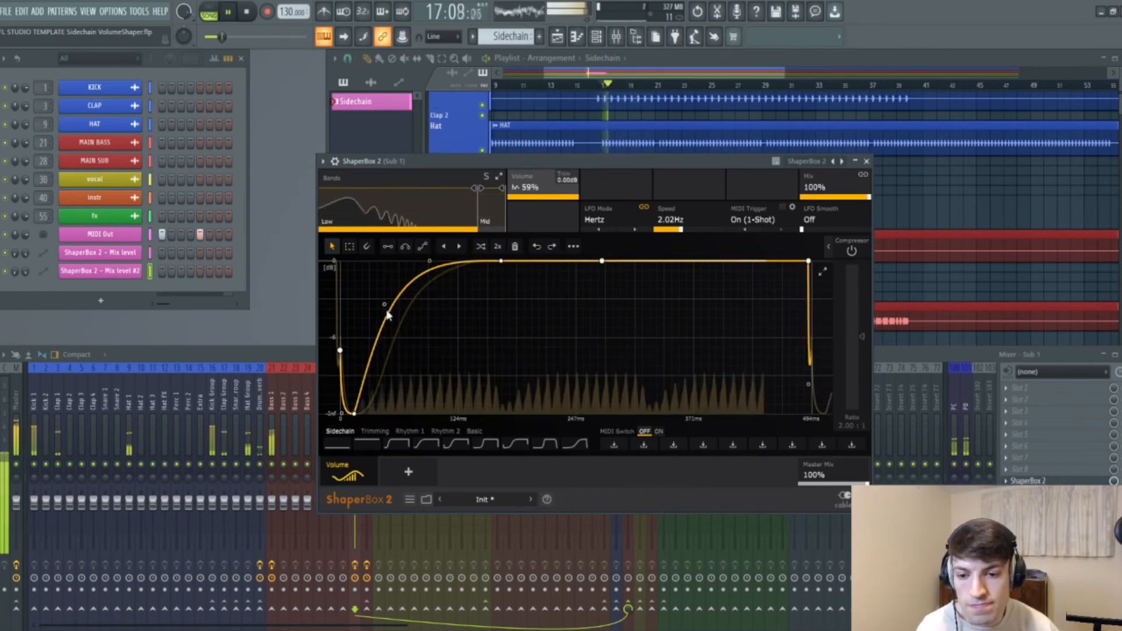
- Raise the Low band's start point slightly and rebend its rise, with the upper bend handle at about 115 ms
mouse_move(340, 350)
mouse_down()
mouse_move(340, 261)
mouse_move(340, 368)
mouse_move(341, 343)
mouse_up()
drag(384, 304, 426, 316)
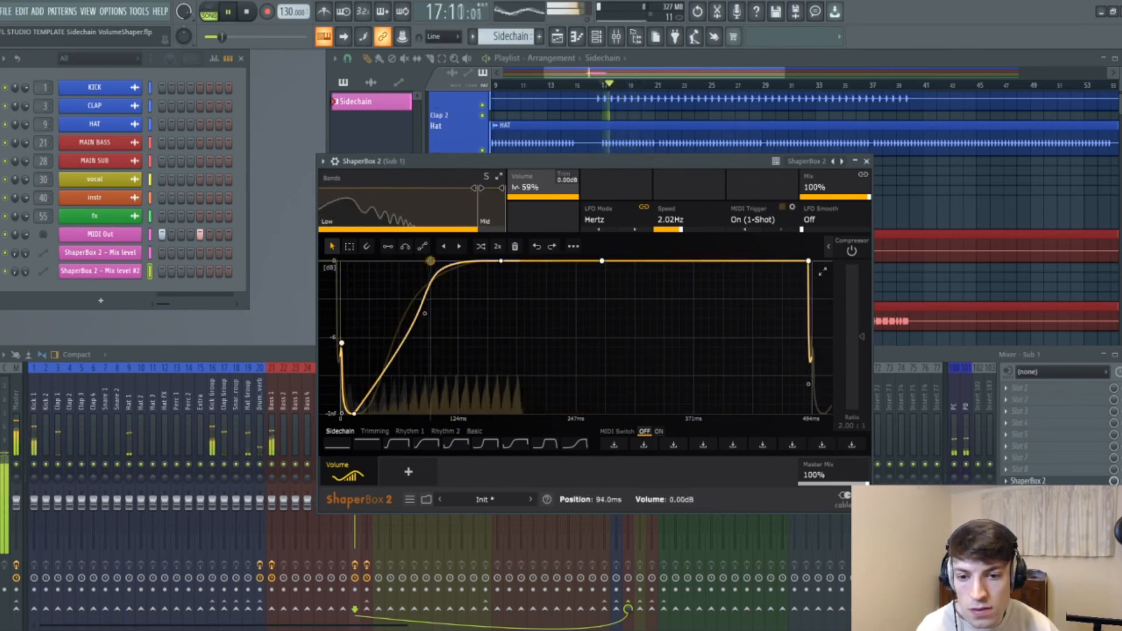
drag(430, 261, 470, 261)
drag(426, 314, 453, 269)
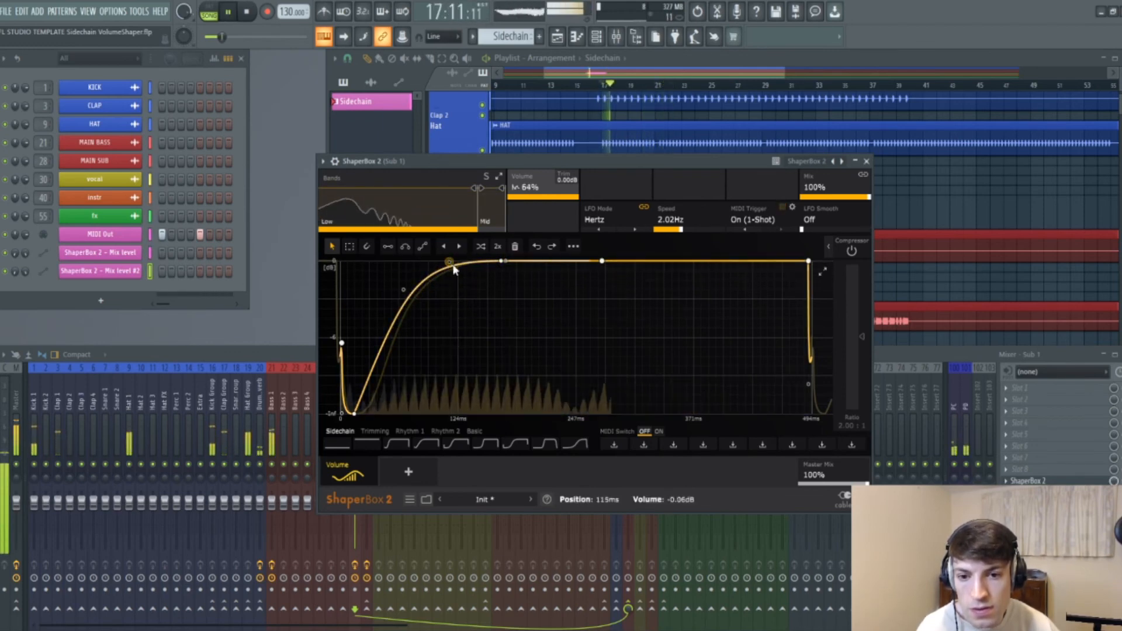
- Pull the bend points of the Mid band's rise earlier and round off the Low band's approach to full volume
click(493, 205)
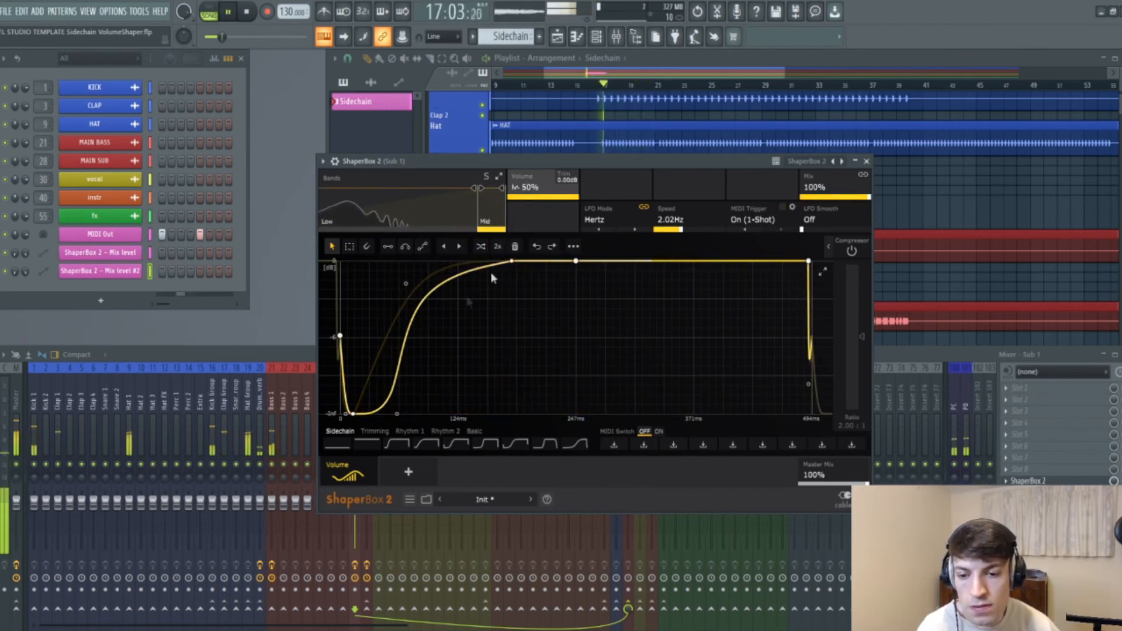
mouse_move(399, 416)
mouse_down()
mouse_move(384, 397)
mouse_move(382, 414)
mouse_up()
mouse_move(405, 278)
mouse_down()
mouse_move(426, 291)
mouse_move(389, 282)
mouse_up()
click(458, 211)
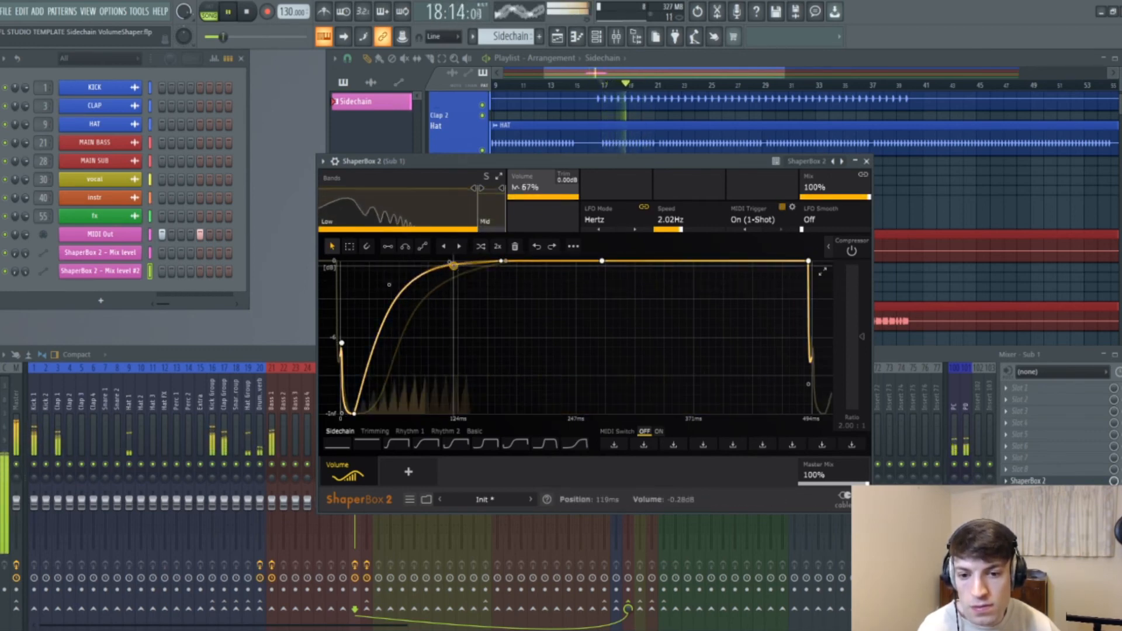
- Play the drop to check the sub's ducking with the new curves, and close ShaperBox 2
key(space)
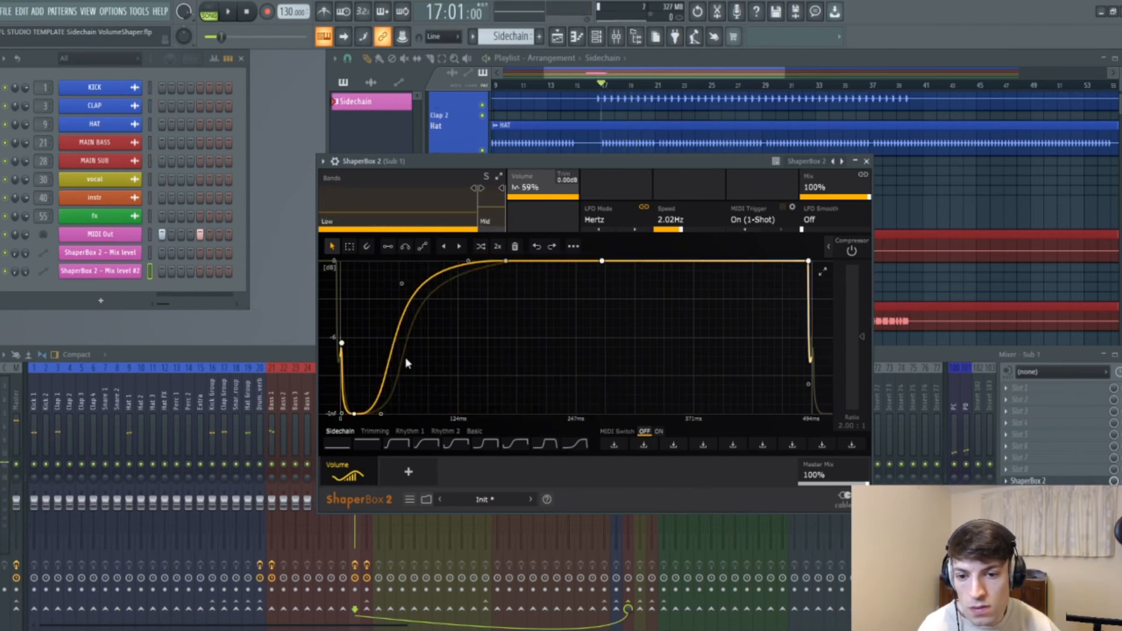
key(space)
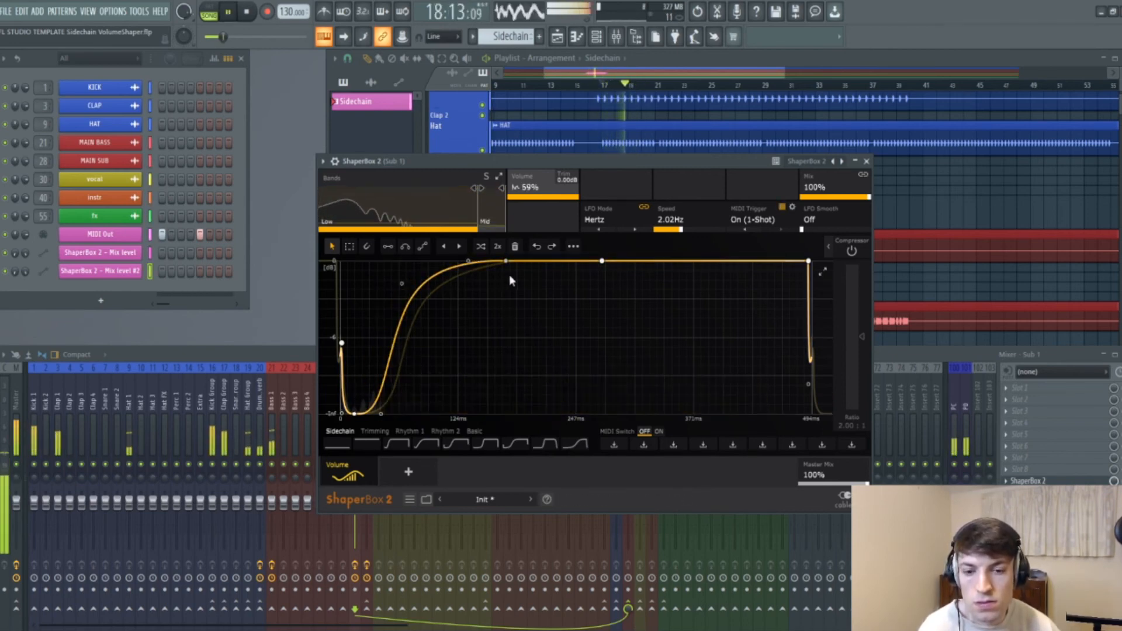
key(space)
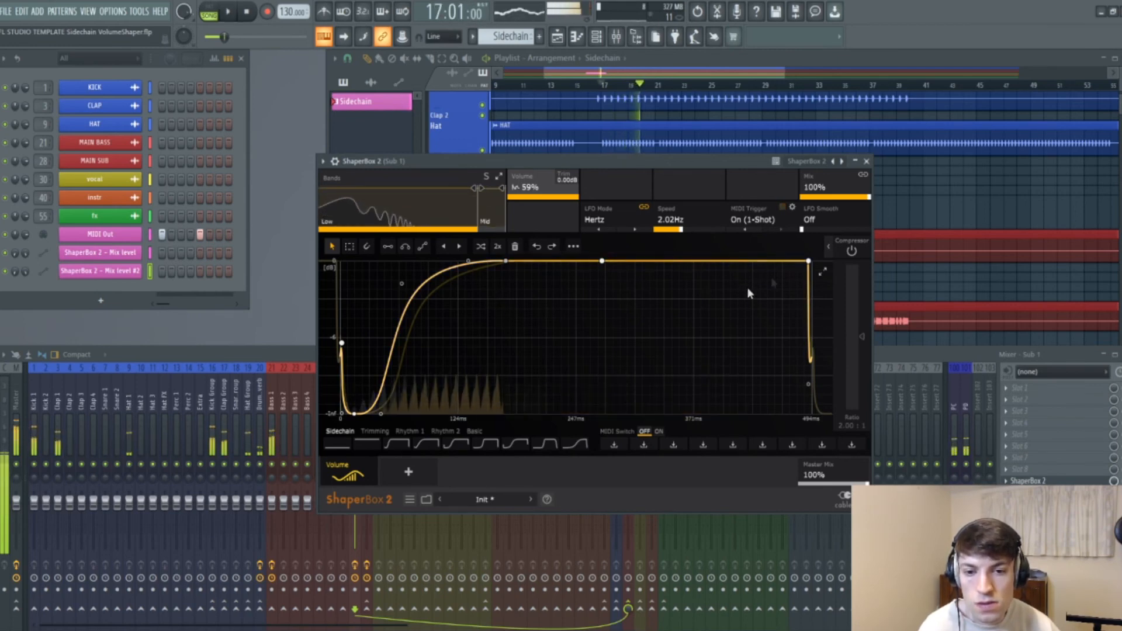
click(865, 161)
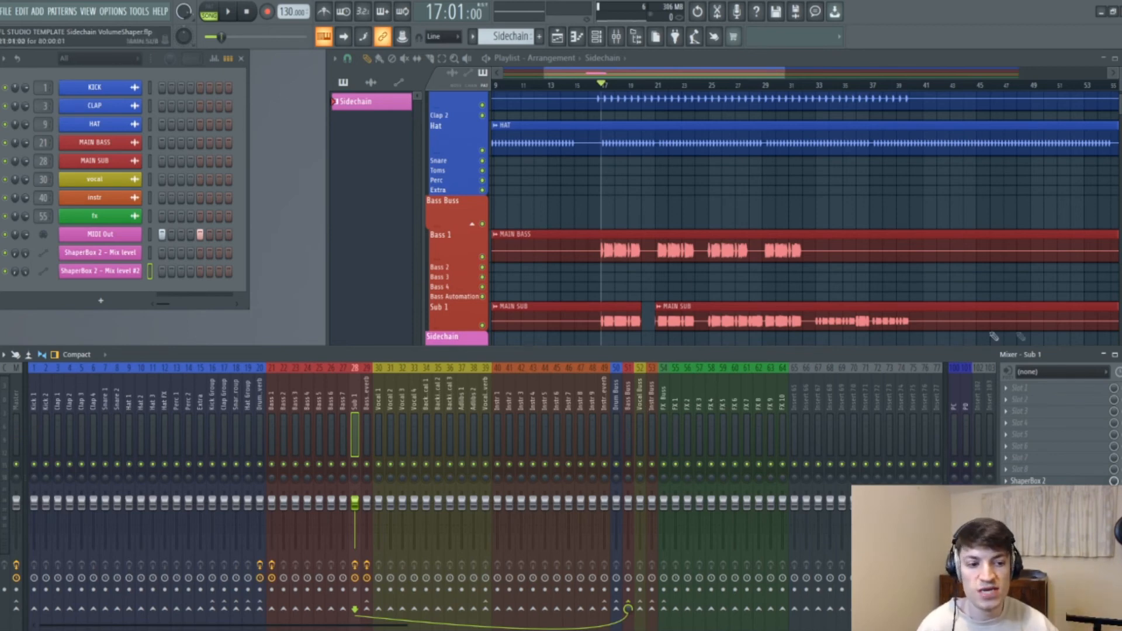
- Extend both ShaperBox 2 mix-level automation clips to eight bars and shift them four bars earlier, ending at bar 21
key(F9)
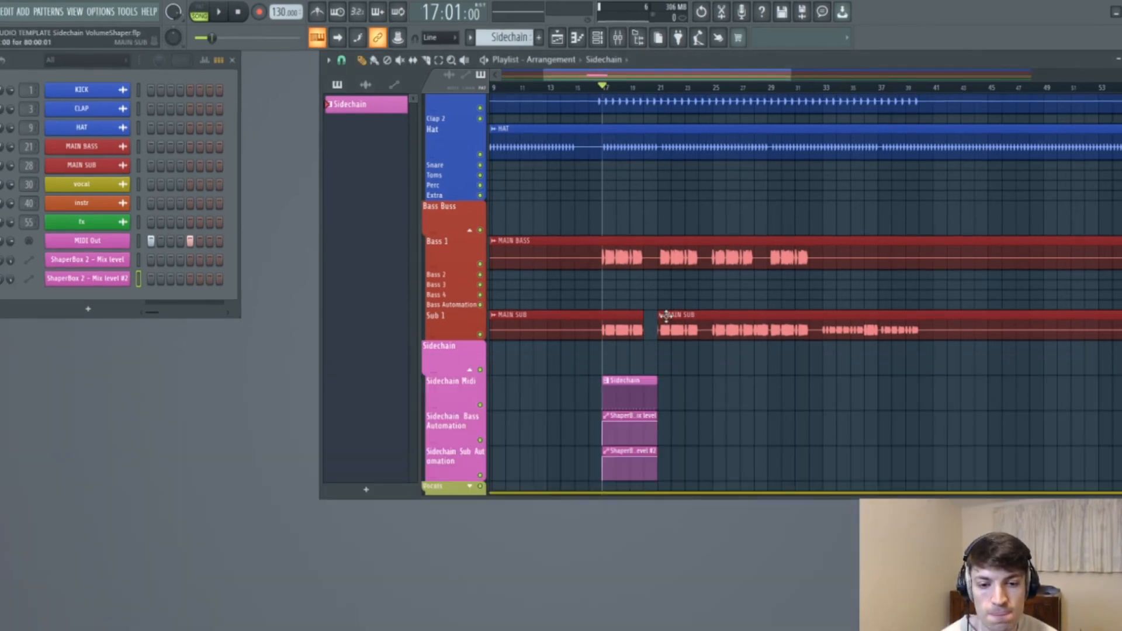
scroll(668, 325, down, 3)
scroll(634, 93, up, 5)
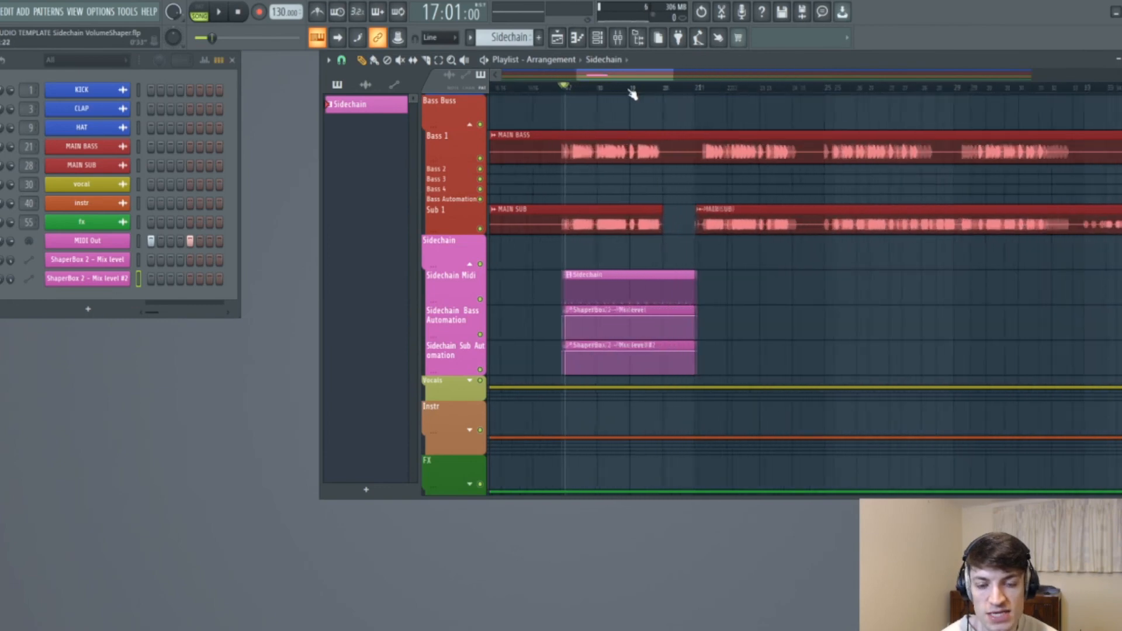
drag(579, 75, 571, 74)
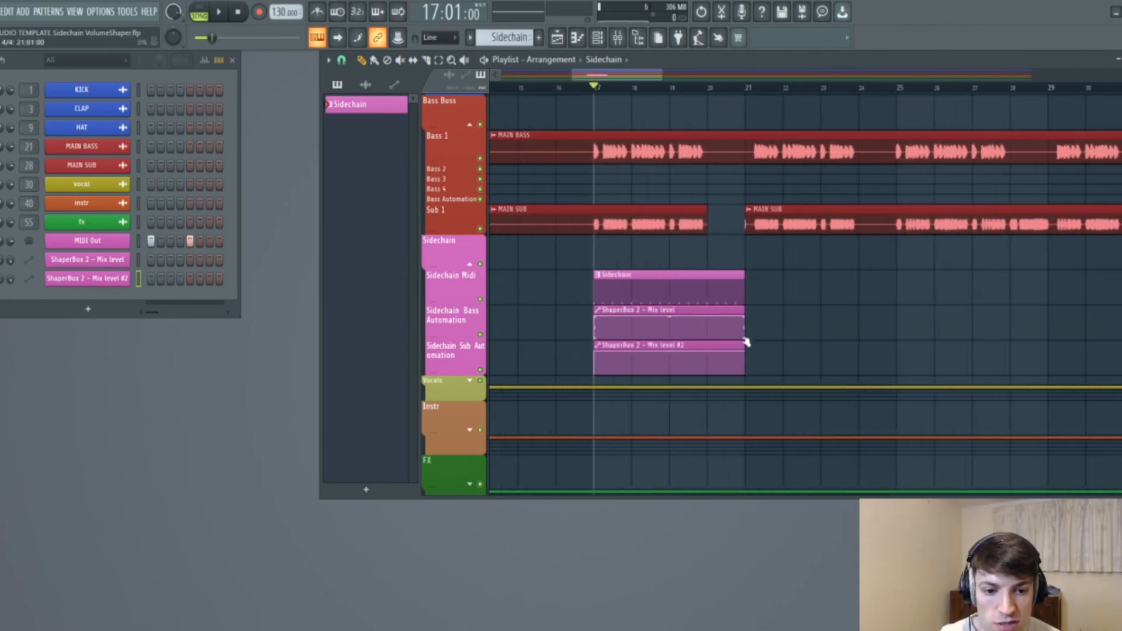
drag(747, 313, 902, 329)
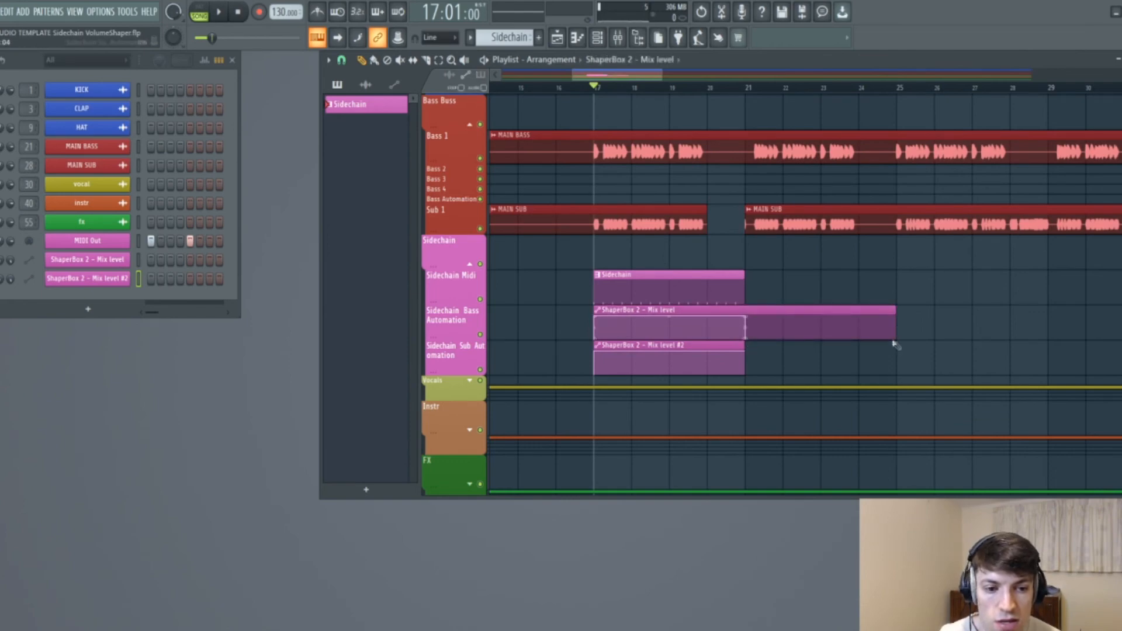
drag(744, 353, 863, 362)
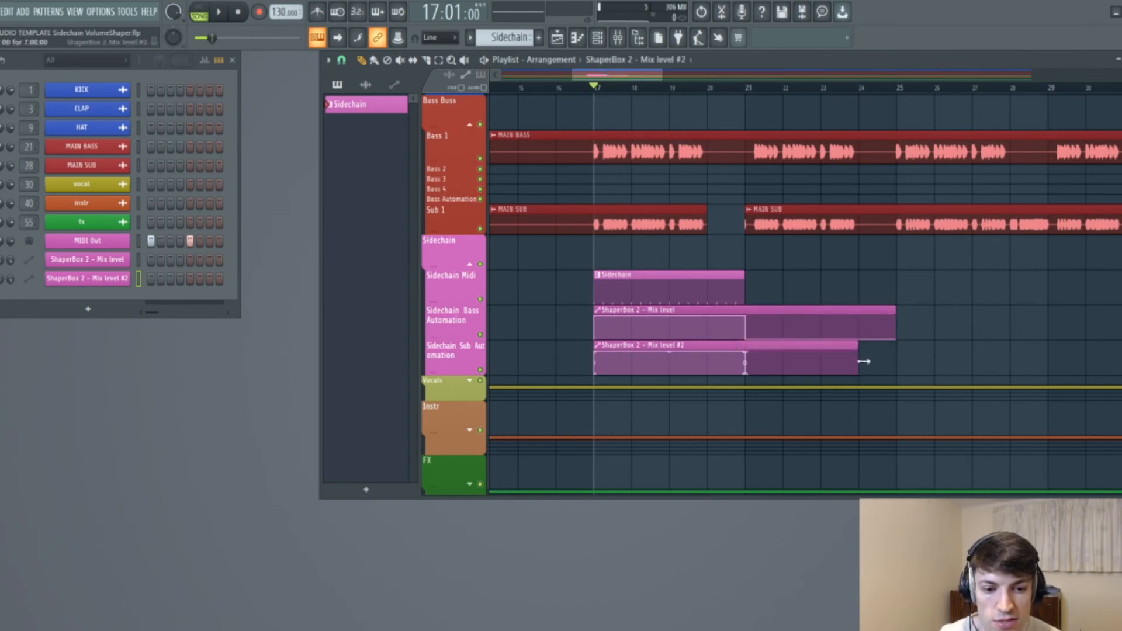
drag(967, 374, 600, 351)
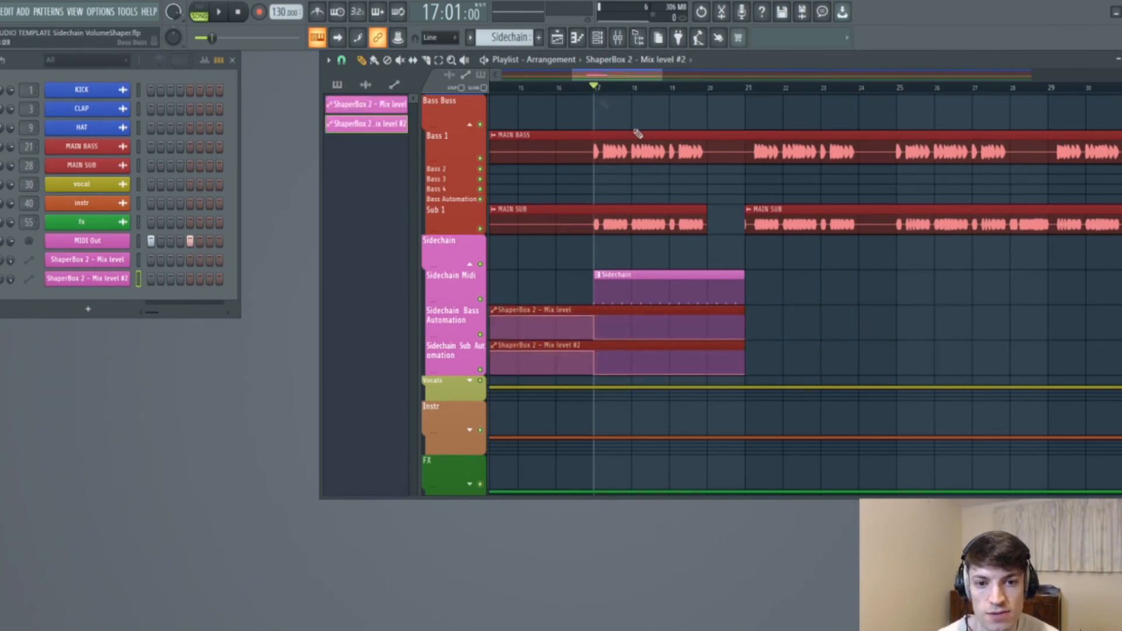
- Play the drop with the shifted automation and move both mix-level clips back to start at bar 17
key(space)
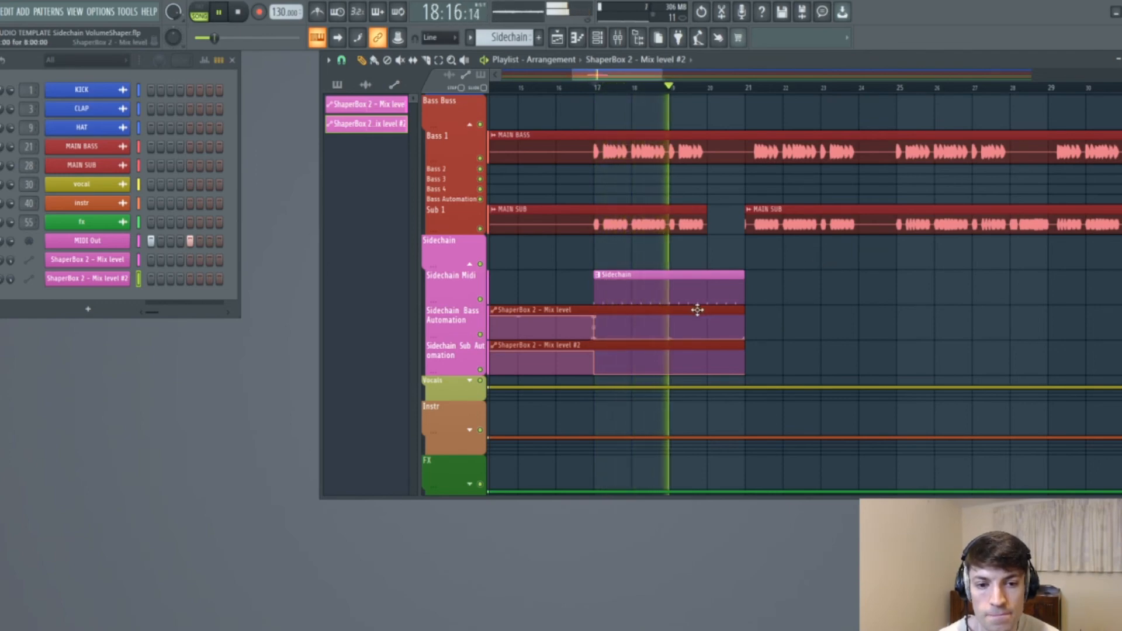
key(space)
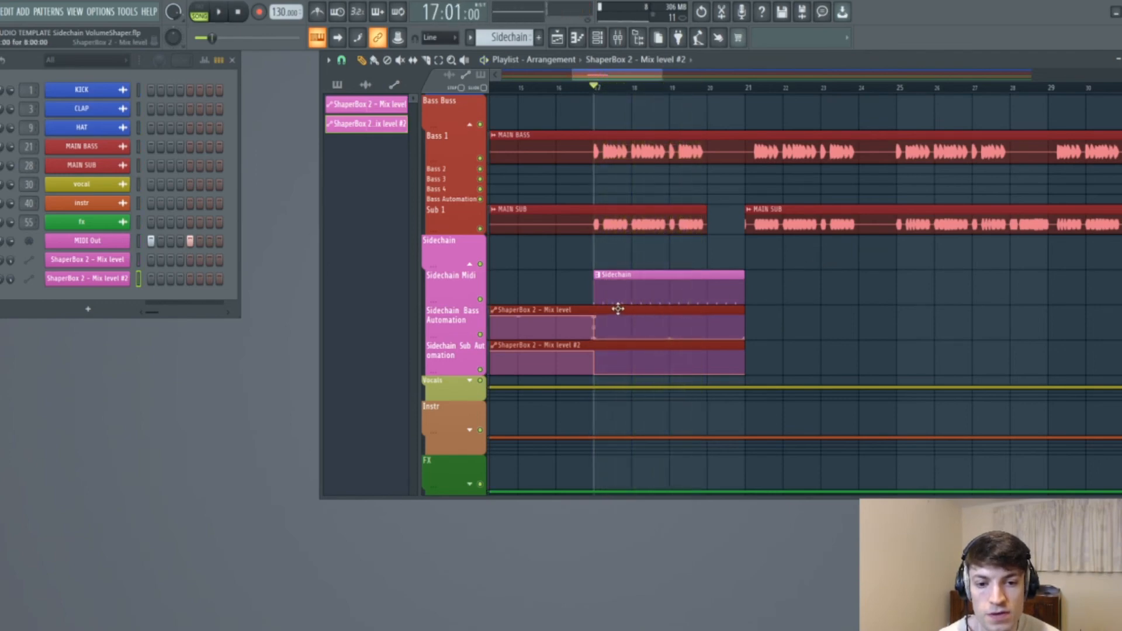
drag(618, 308, 746, 313)
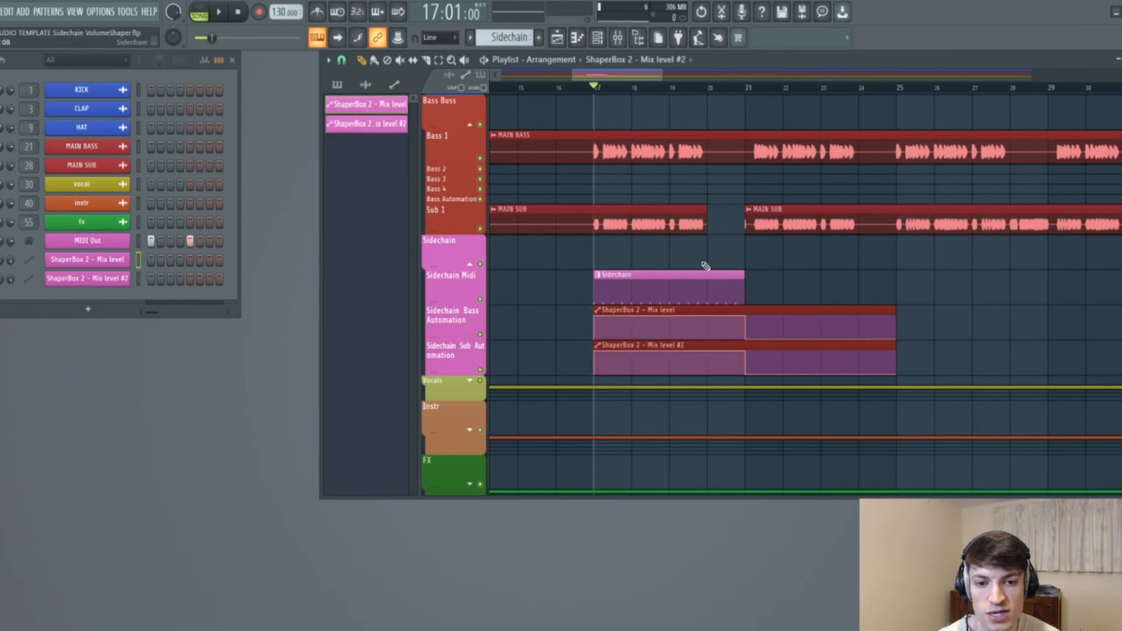
- Play the drop with the ducking active and trim both mix-level automation clips back to end at bar 21
key(space)
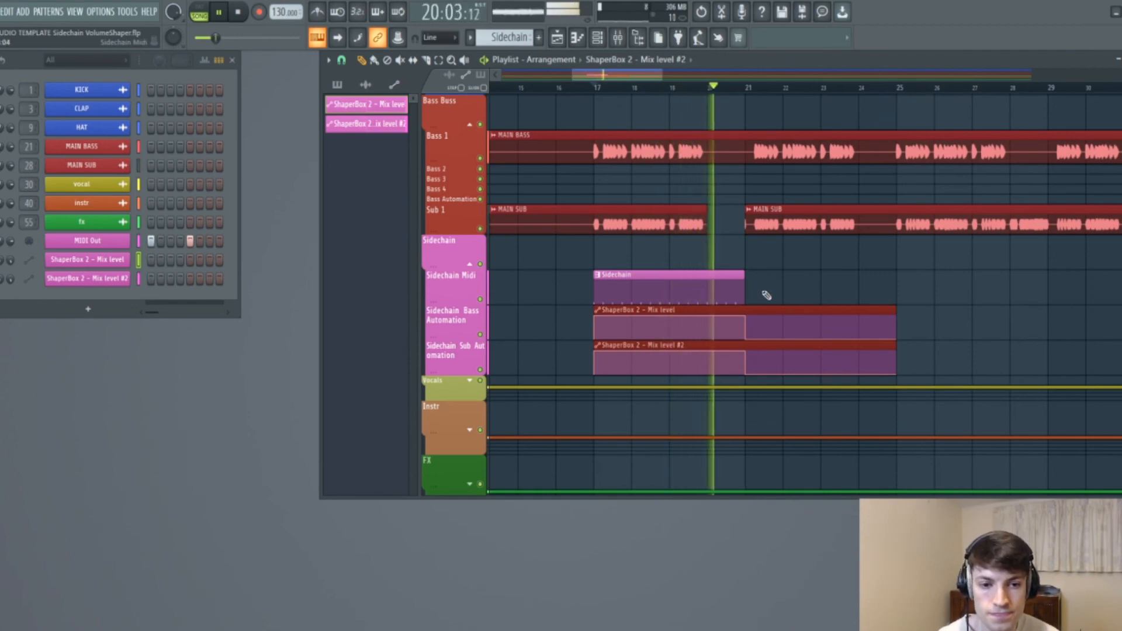
key(space)
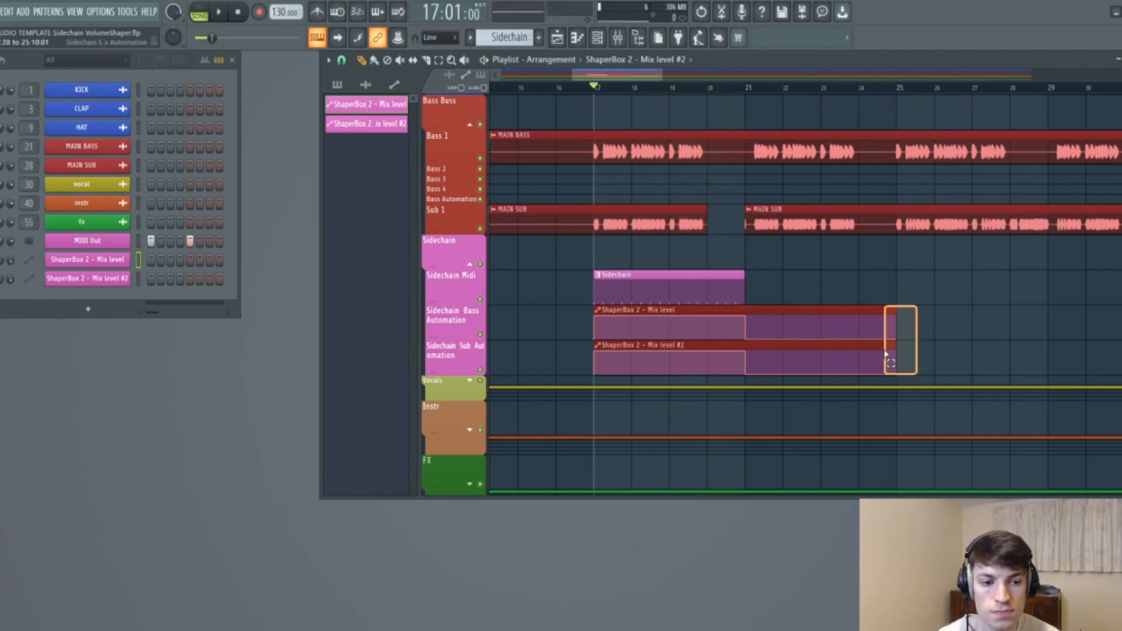
scroll(538, 95, up, 4)
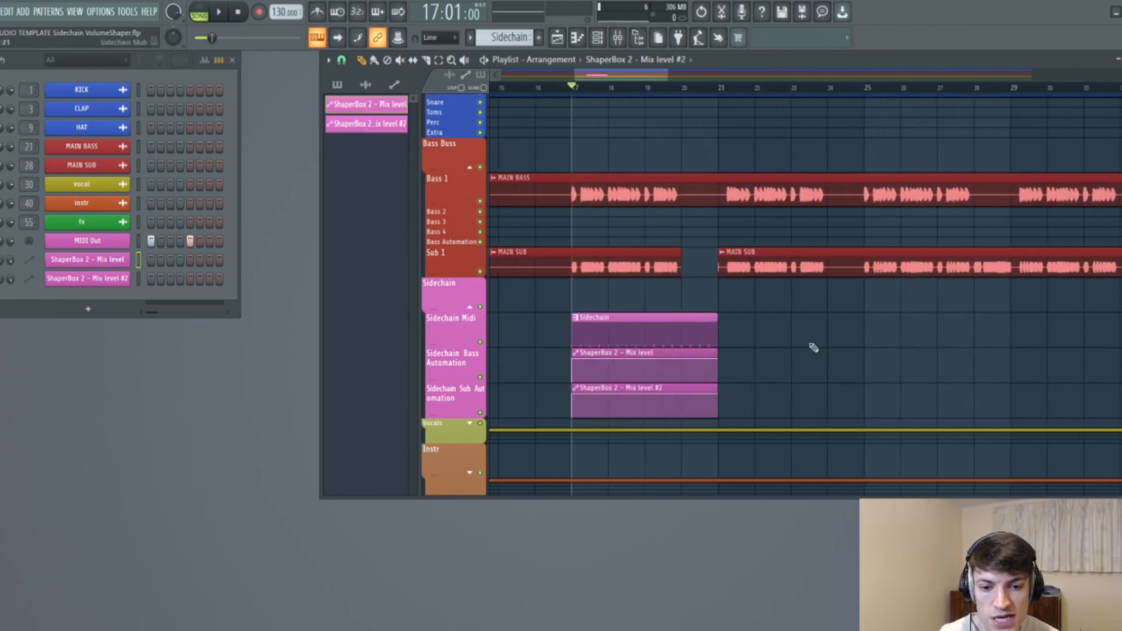
- Duplicate the Sidechain pattern and both mix-level automation clips so they repeat every four bars until bar 33
drag(801, 339, 596, 404)
drag(604, 328, 756, 333)
drag(896, 337, 678, 397)
drag(601, 321, 905, 337)
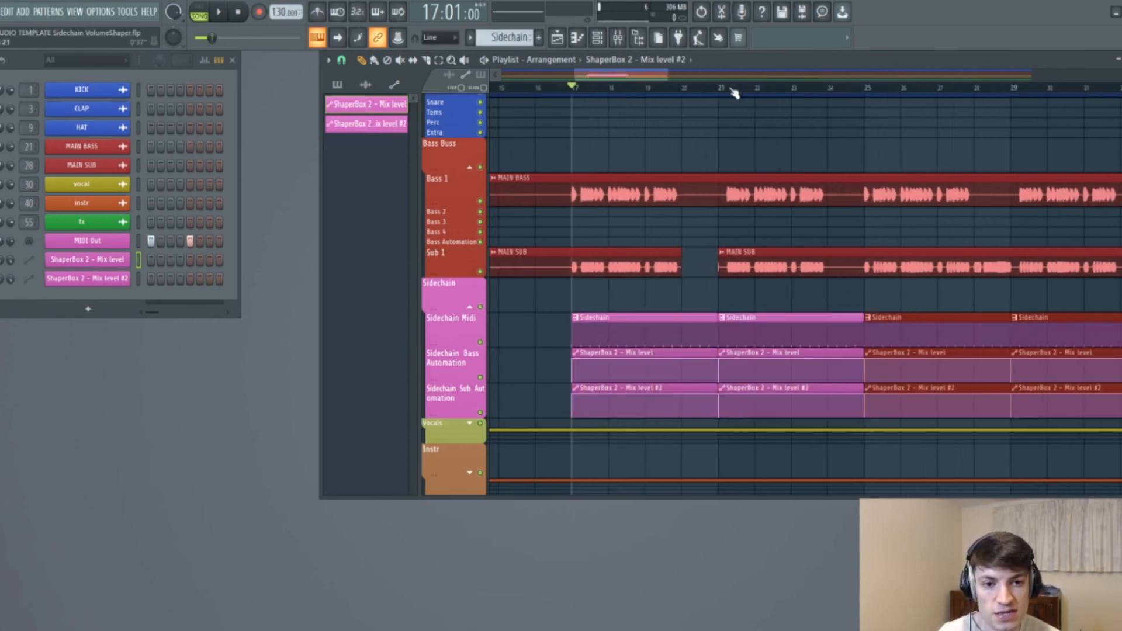
- Place the playhead at bar 31 and clear the clip selection
scroll(734, 94, down, 5)
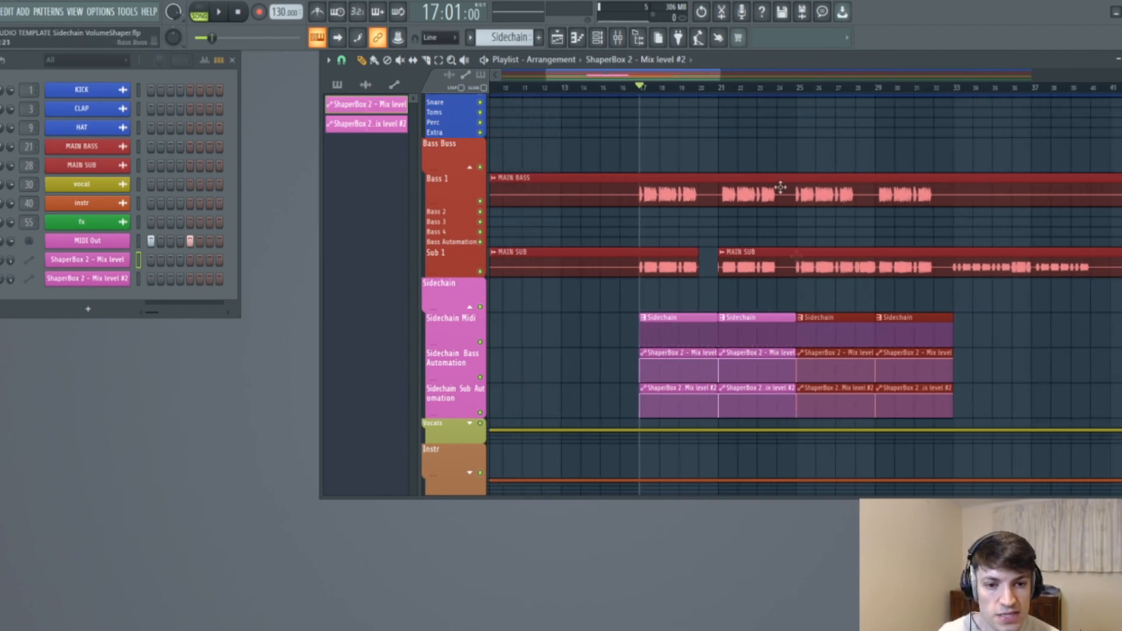
click(876, 87)
mouse_move(882, 93)
mouse_down()
mouse_move(622, 93)
mouse_move(914, 90)
mouse_up()
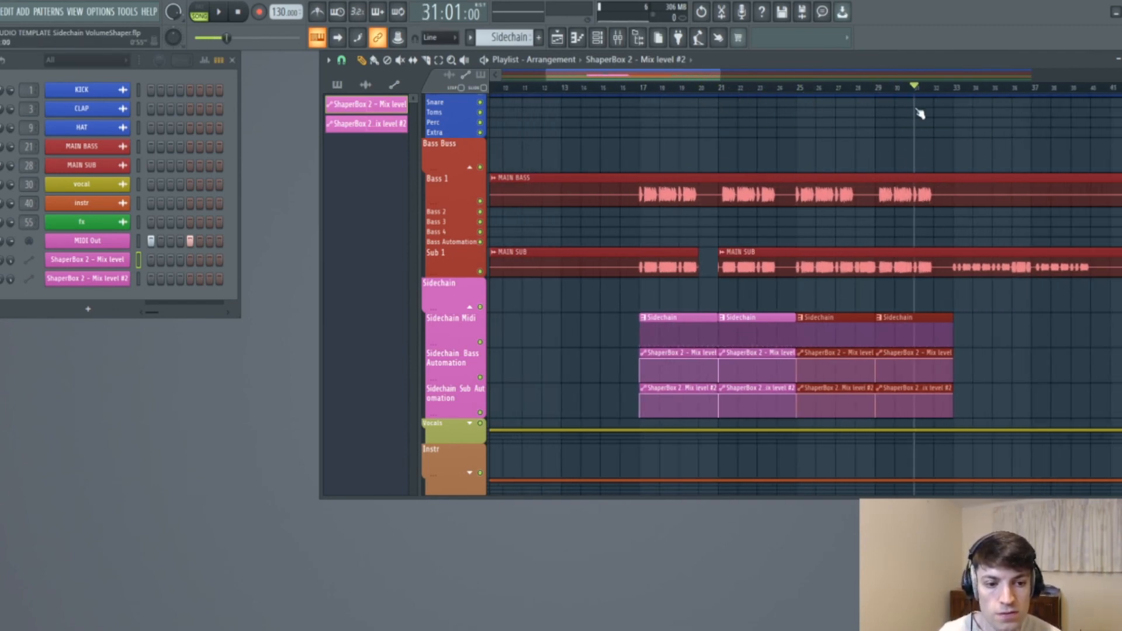
ctrl+click(1005, 373)
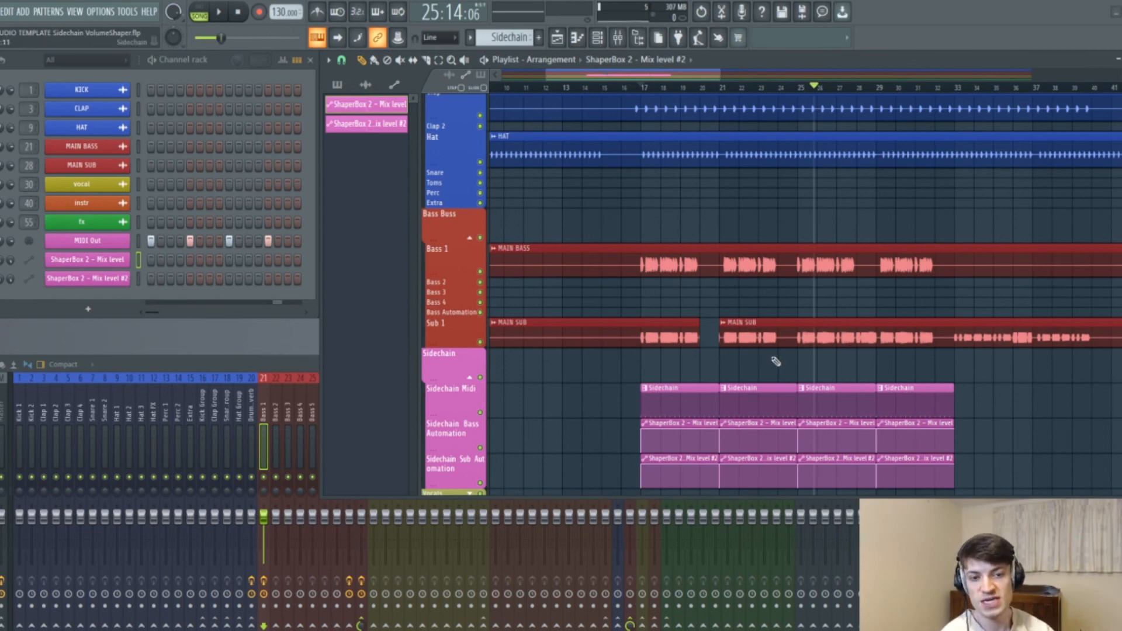
- Open ShaperBox 2 on the Bass 1 track, review its High, Mid and Low band curves, and close it
click(316, 369)
click(1040, 493)
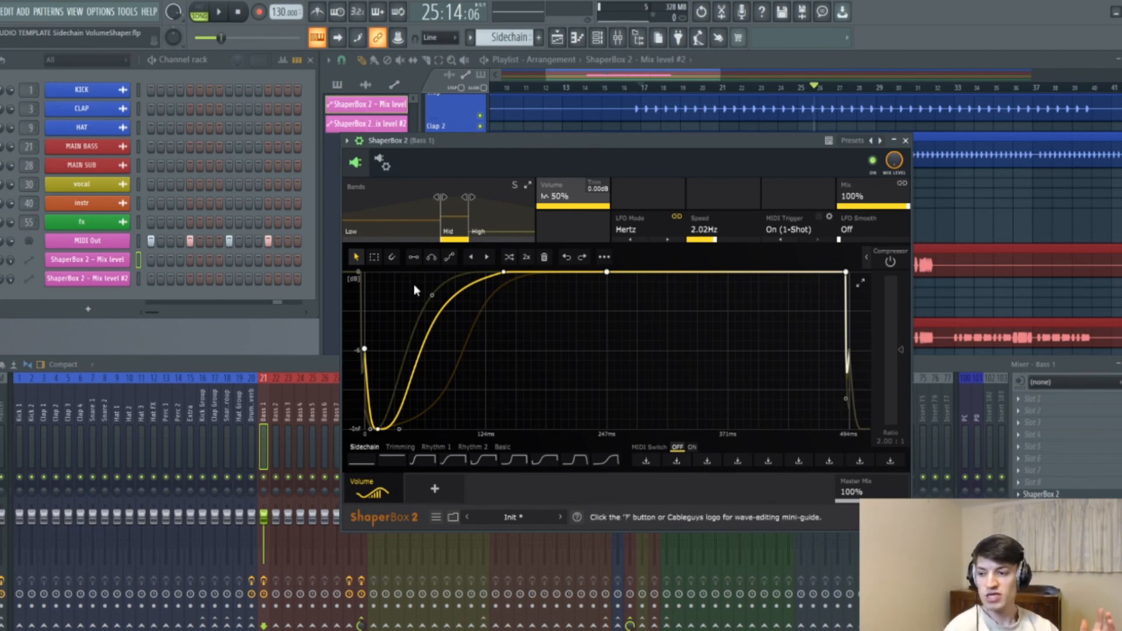
click(487, 225)
click(454, 233)
click(399, 235)
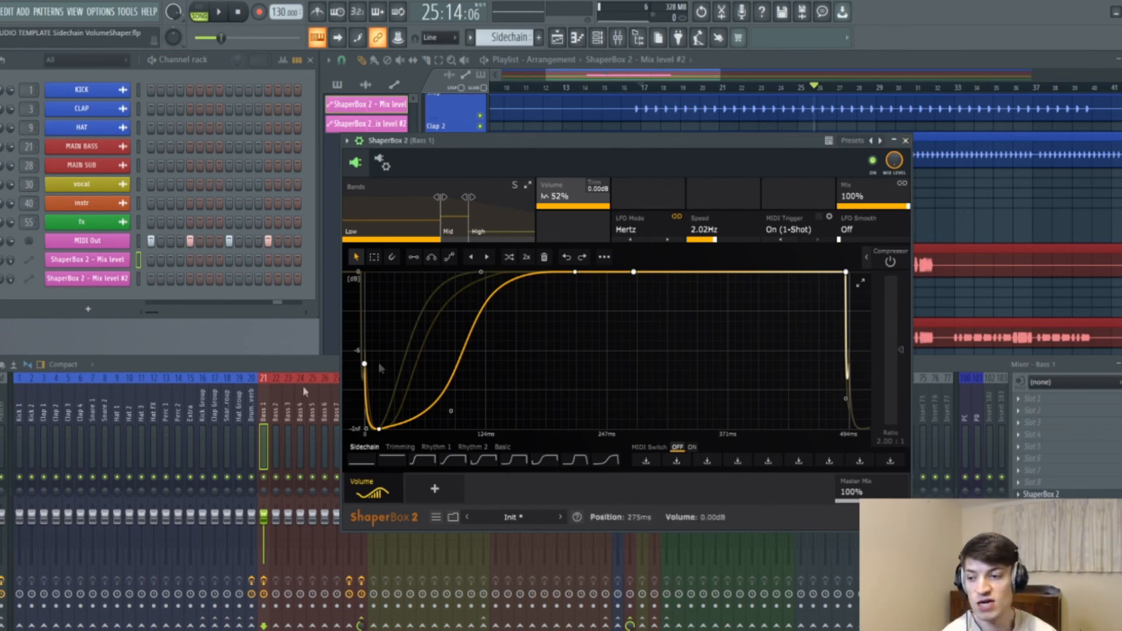
click(906, 139)
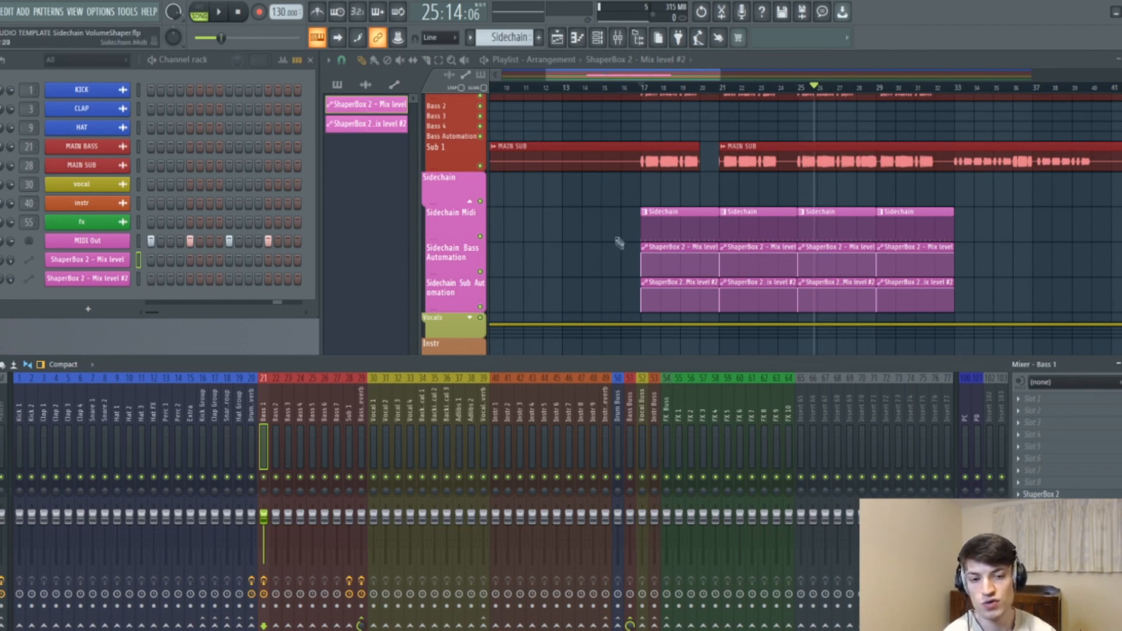
scroll(616, 261, up, 1)
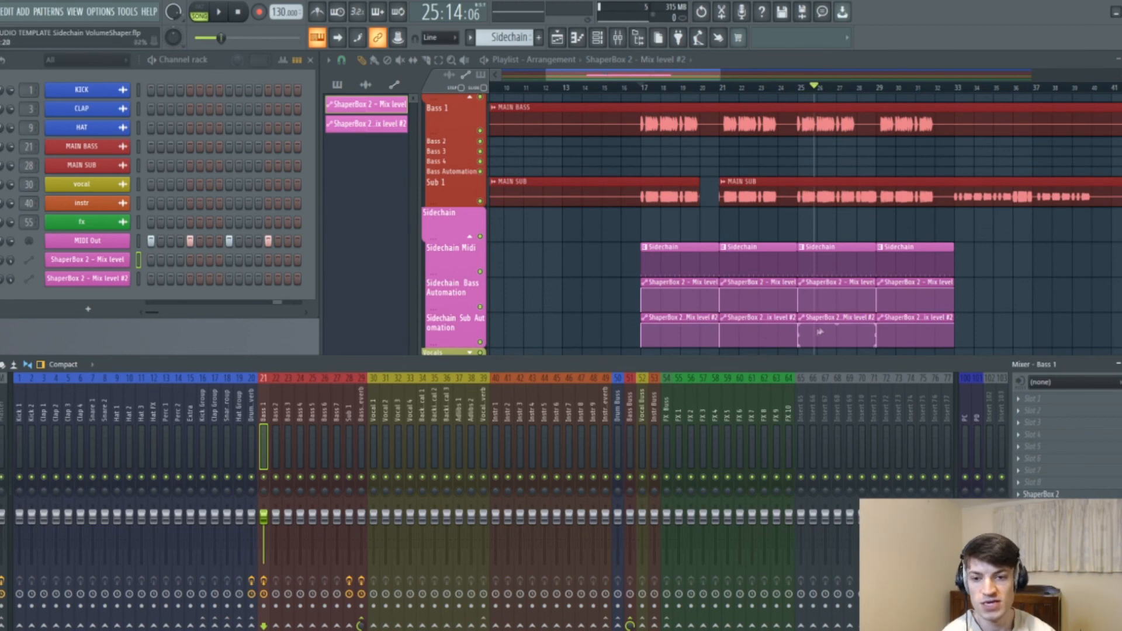